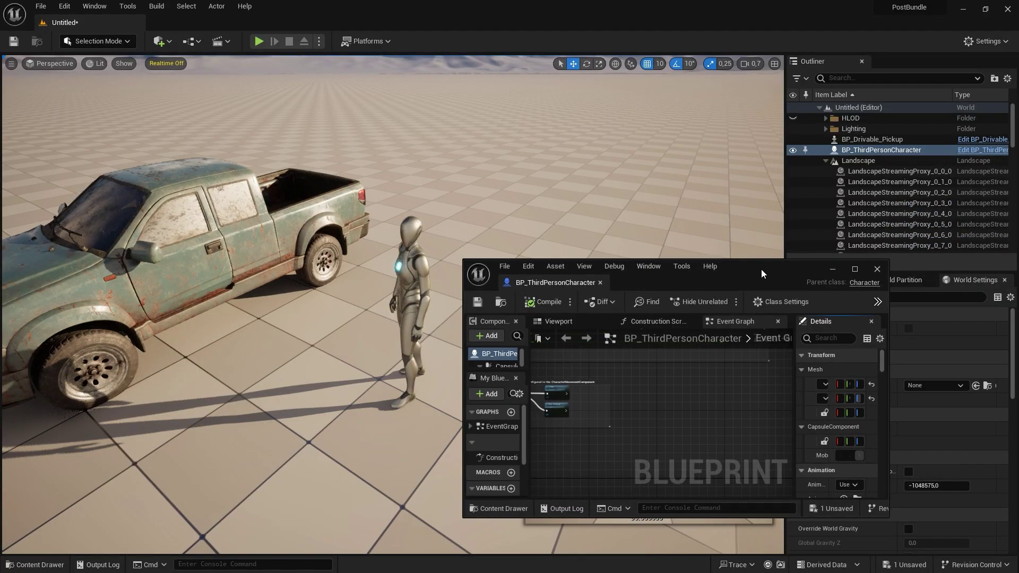
Open BP_ThirdPersonCharacter and add an Event Tick node to its Event Graph
double_click(761, 269)
scroll(600, 317, up, 3)
right_click(522, 326)
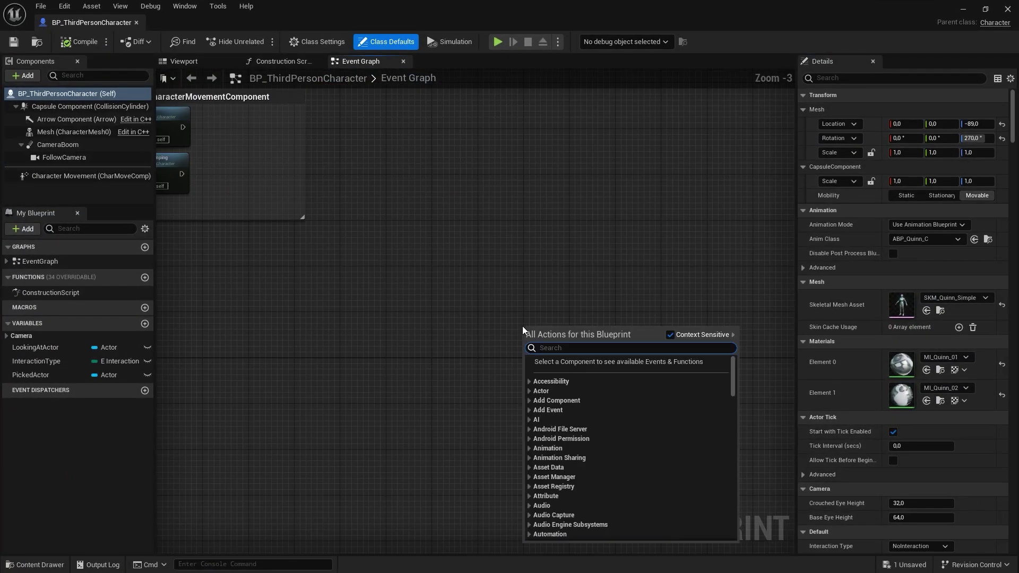
text(event tick)
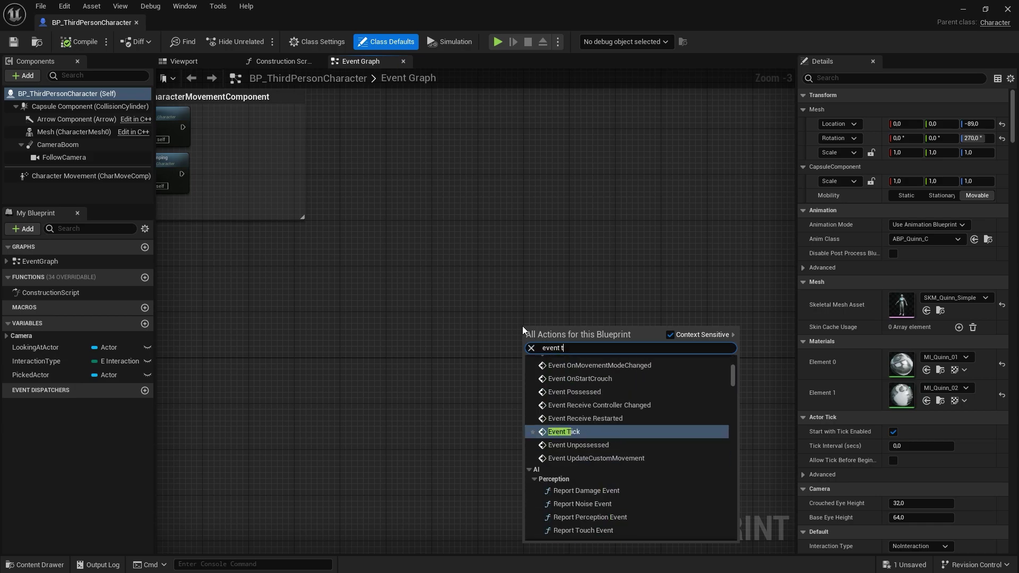
key(Return)
right_drag(523, 326, 418, 208)
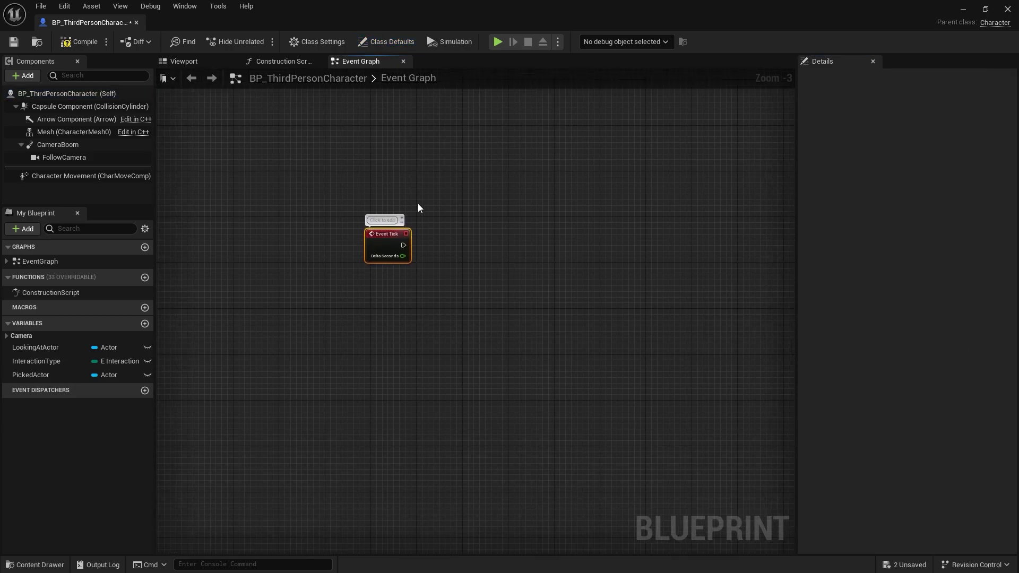
Run a Line Trace By Channel from Event Tick, with Draw Debug Type set to For One Frame
right_click(470, 263)
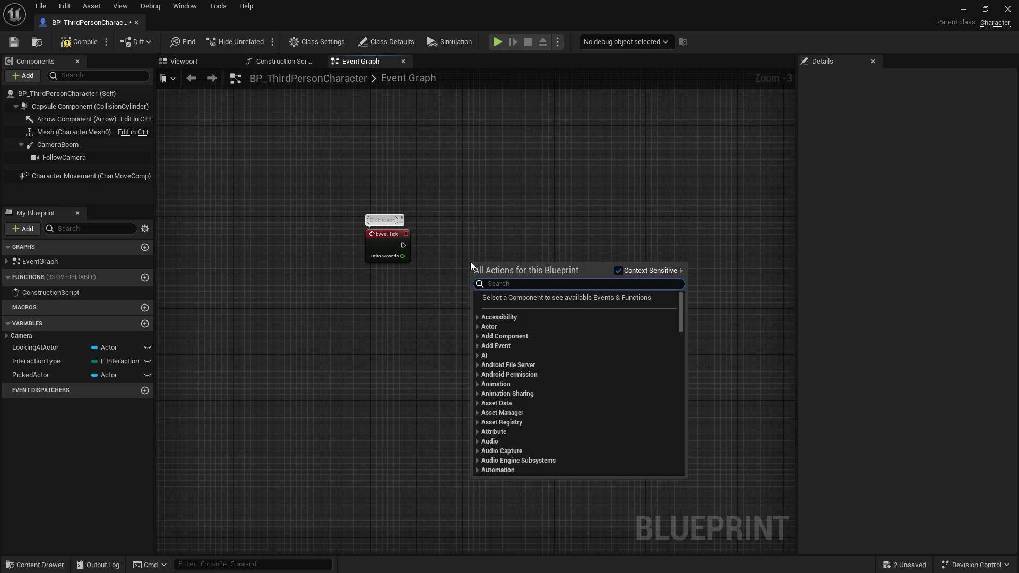
text(line trace)
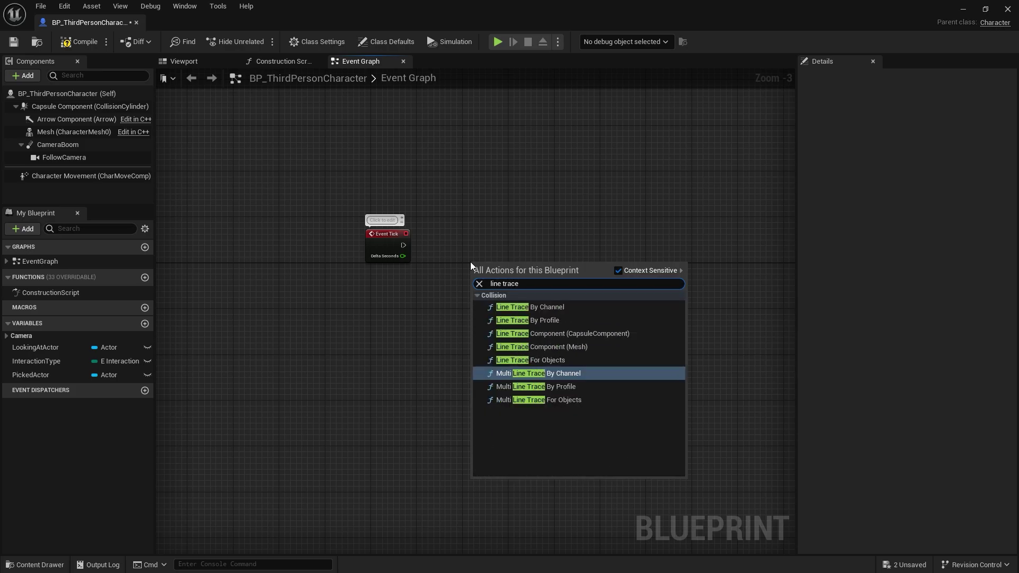
click(543, 308)
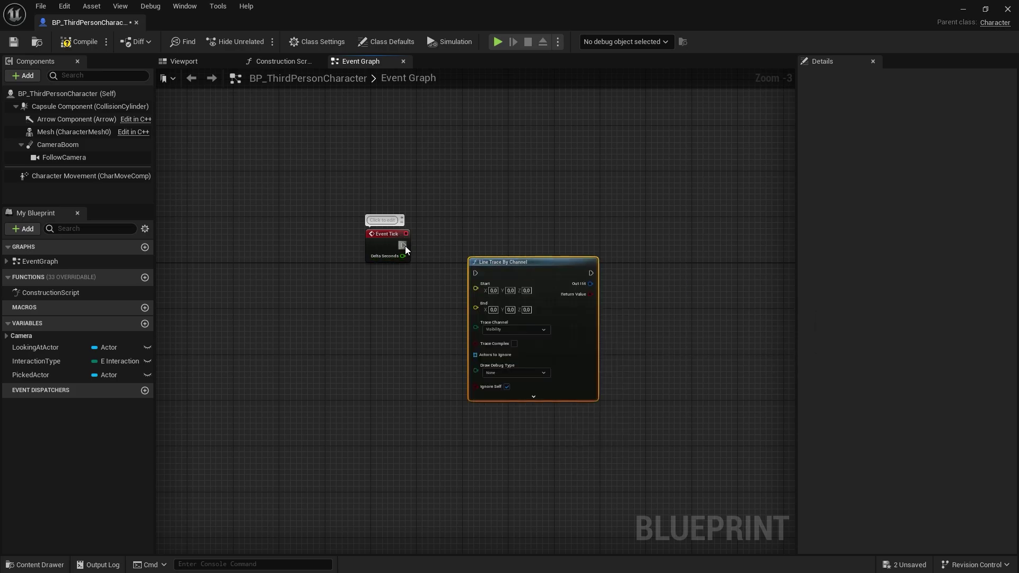
mouse_move(404, 245)
mouse_down()
mouse_move(477, 273)
mouse_move(538, 243)
mouse_up()
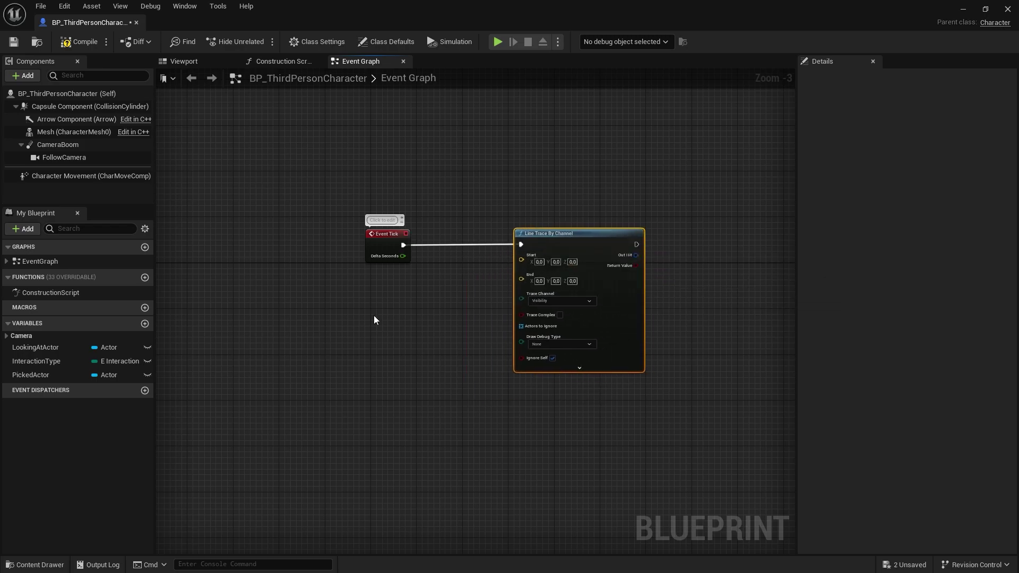
scroll(552, 337, up, 2)
click(563, 351)
click(556, 368)
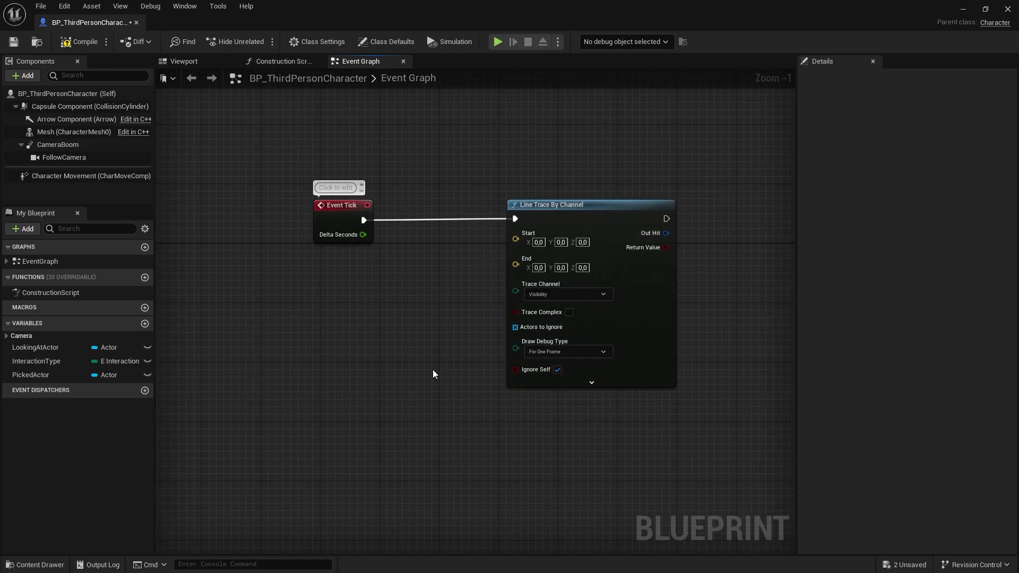
scroll(496, 323, down, 3)
right_drag(498, 360, 492, 340)
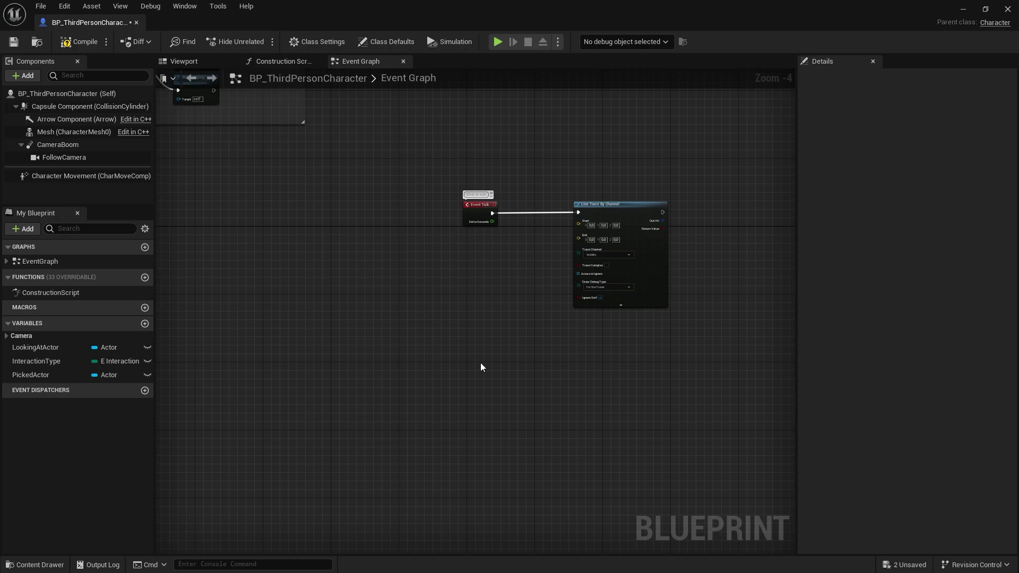
Add Follow Camera with Get World Location and Get Forward Vector nodes, arranged side by side
scroll(393, 330, up, 3)
drag(46, 158, 251, 302)
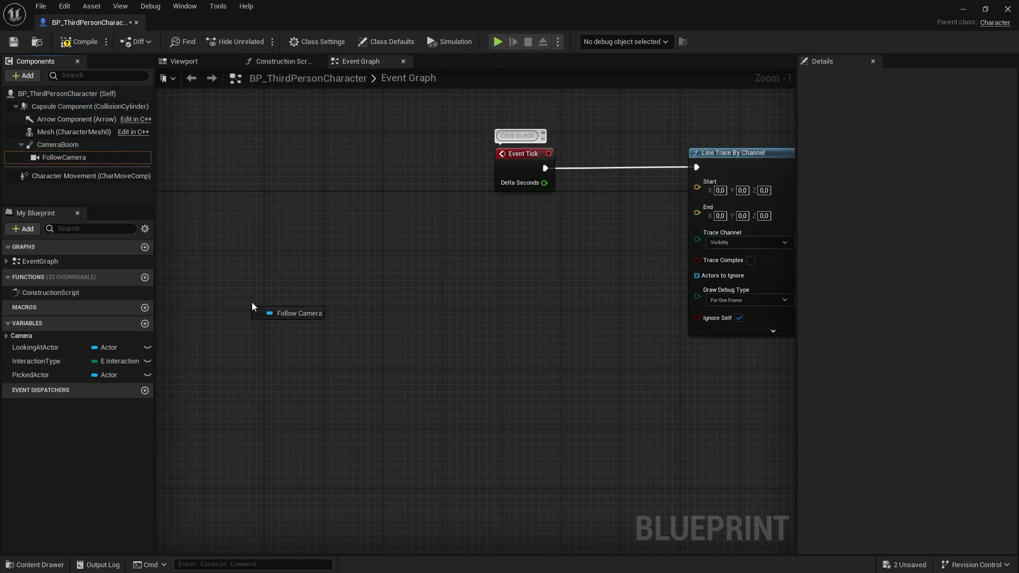
drag(335, 349, 425, 330)
text(get world lo)
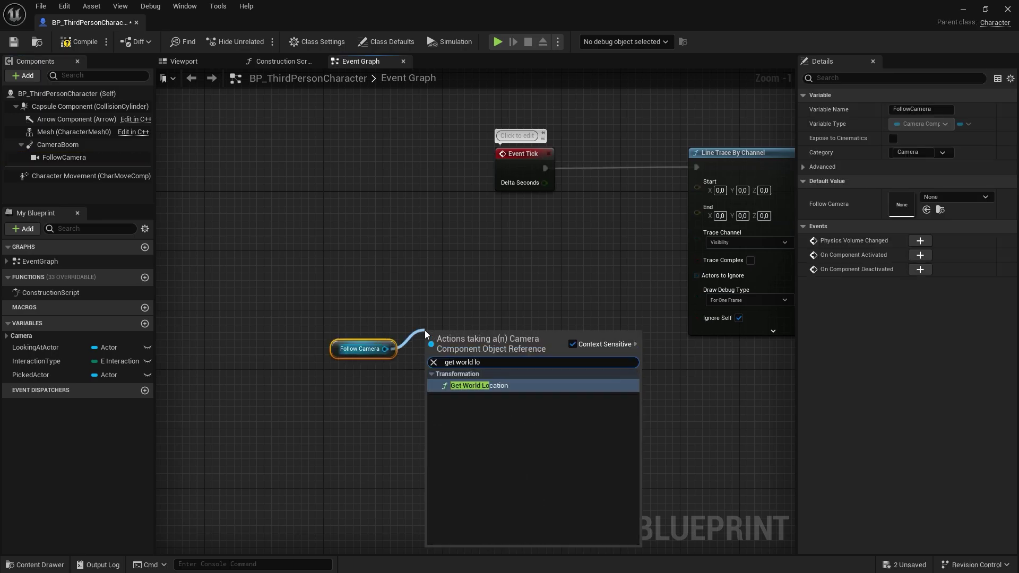
key(Return)
drag(385, 348, 417, 382)
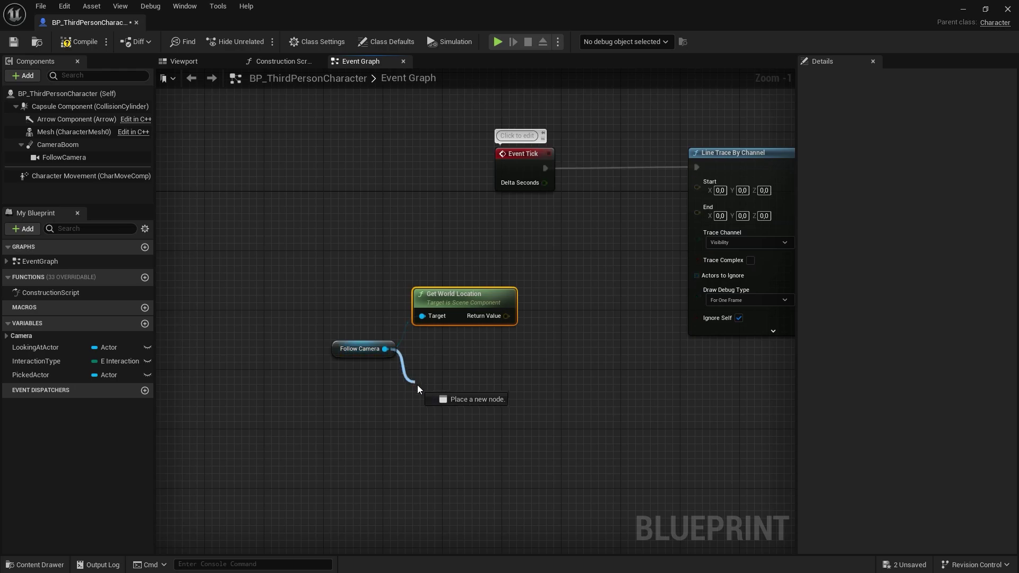
text(get forward)
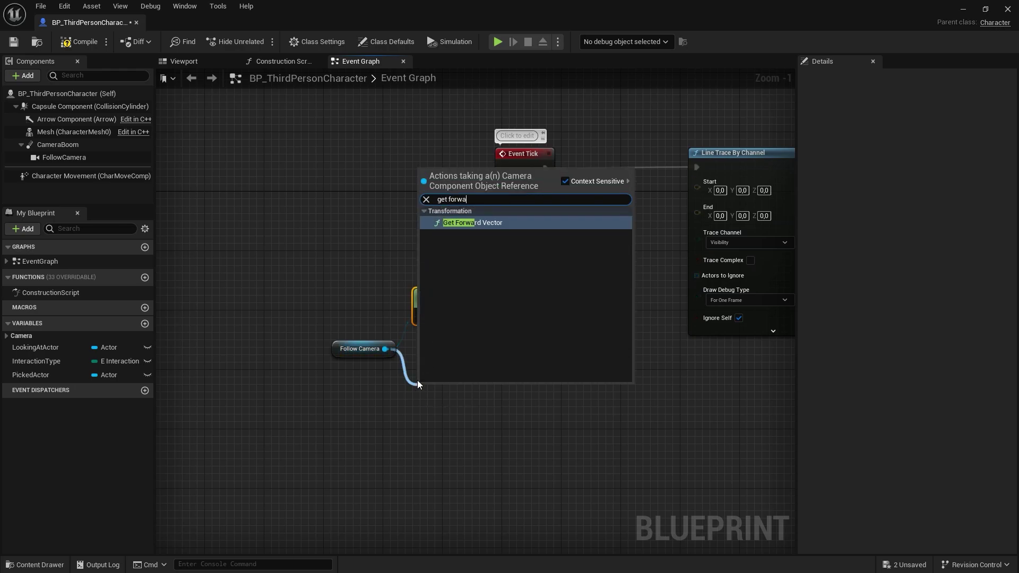
key(Return)
click(338, 353)
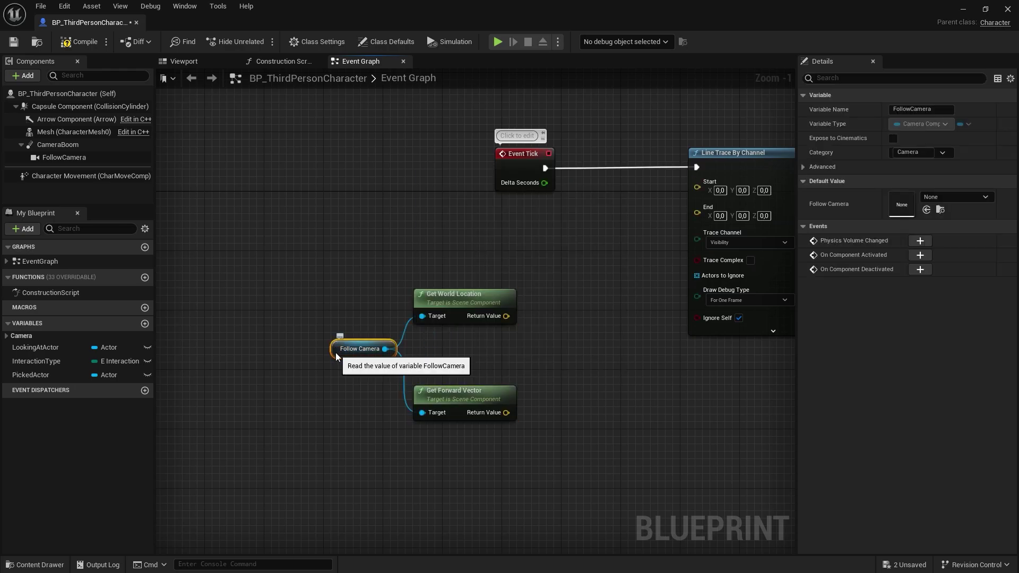
drag(336, 353, 239, 353)
drag(451, 293, 385, 287)
drag(470, 394, 402, 343)
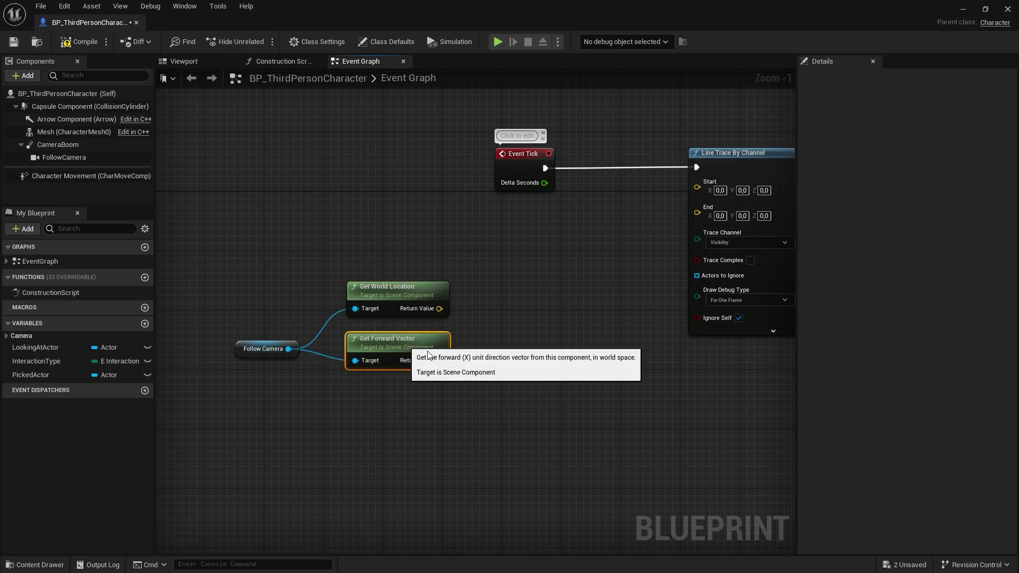
right_drag(238, 381, 283, 314)
Add Camera Boom with a Get Target Arm Length node
drag(48, 146, 291, 376)
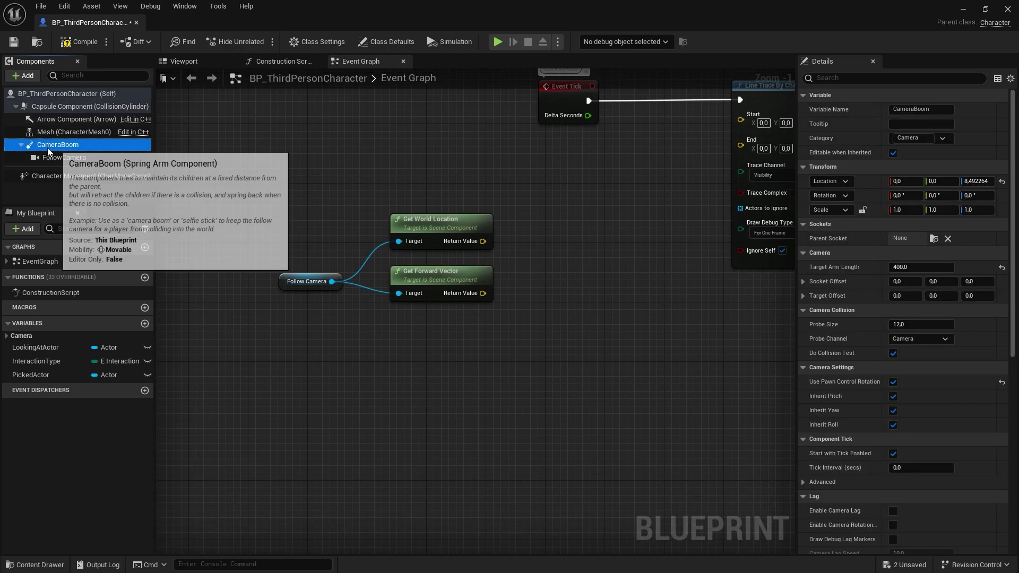
click(291, 375)
scroll(292, 375, up, 1)
drag(360, 419, 414, 395)
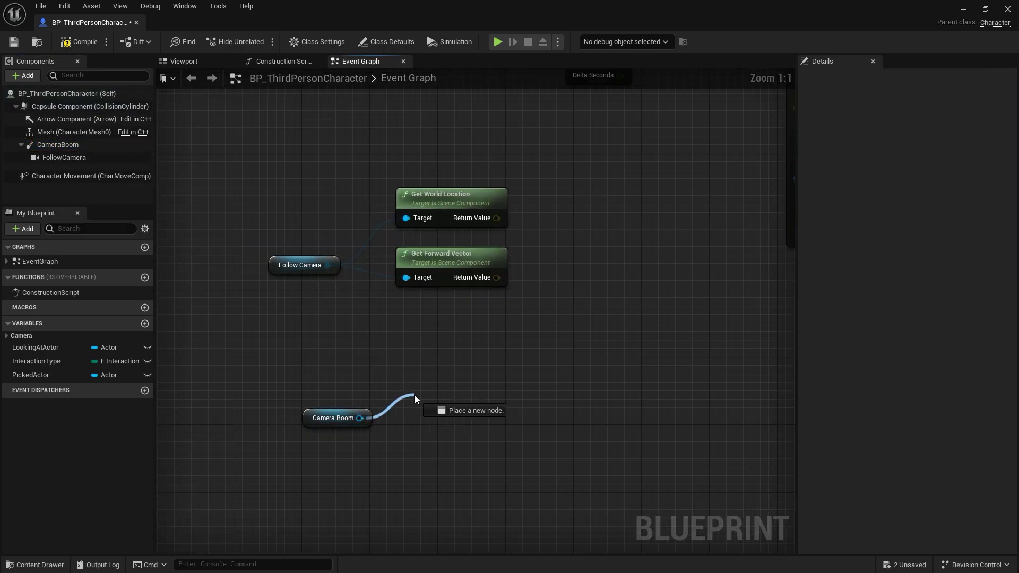
text(get target)
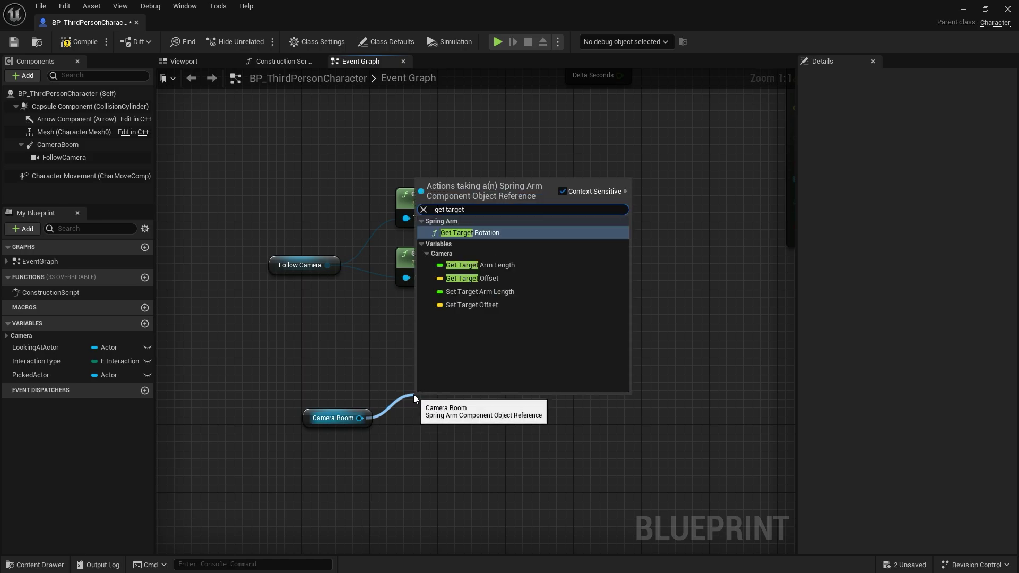
key(Return)
right_drag(413, 393, 356, 324)
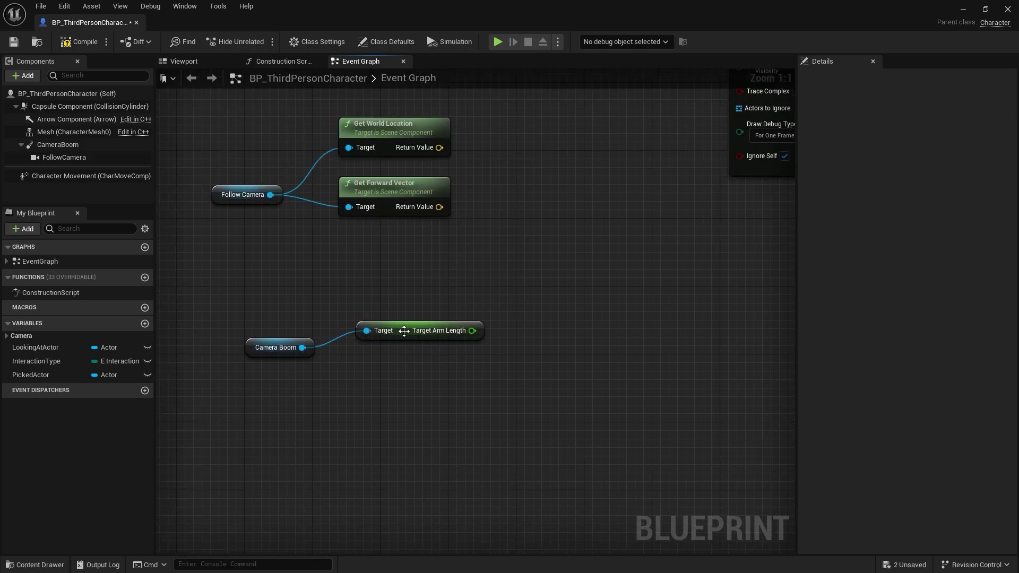
Add 500 to the target arm length and group the Camera Boom nodes together
drag(446, 347, 516, 346)
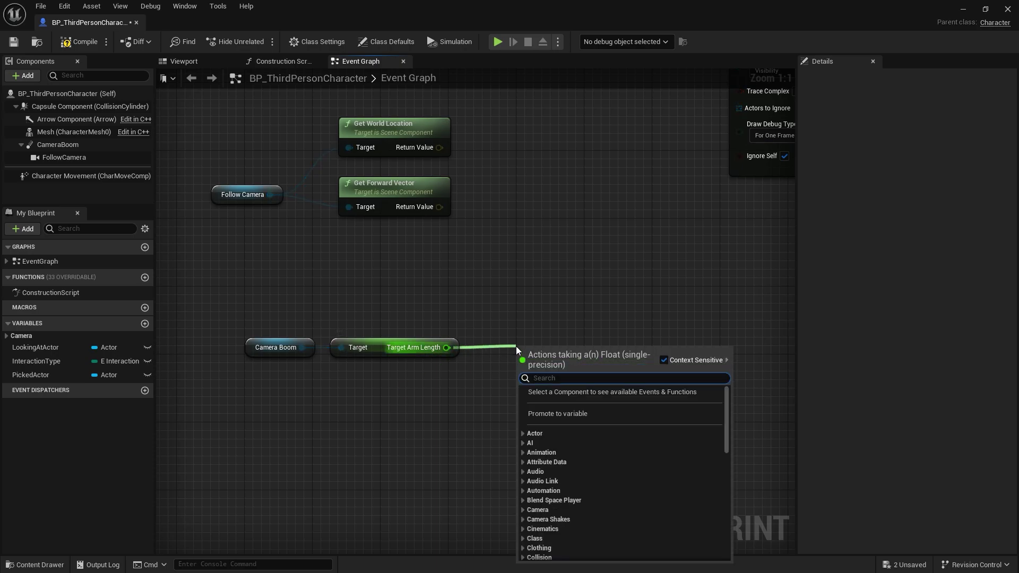
text(+)
click(547, 444)
right_drag(547, 445, 535, 305)
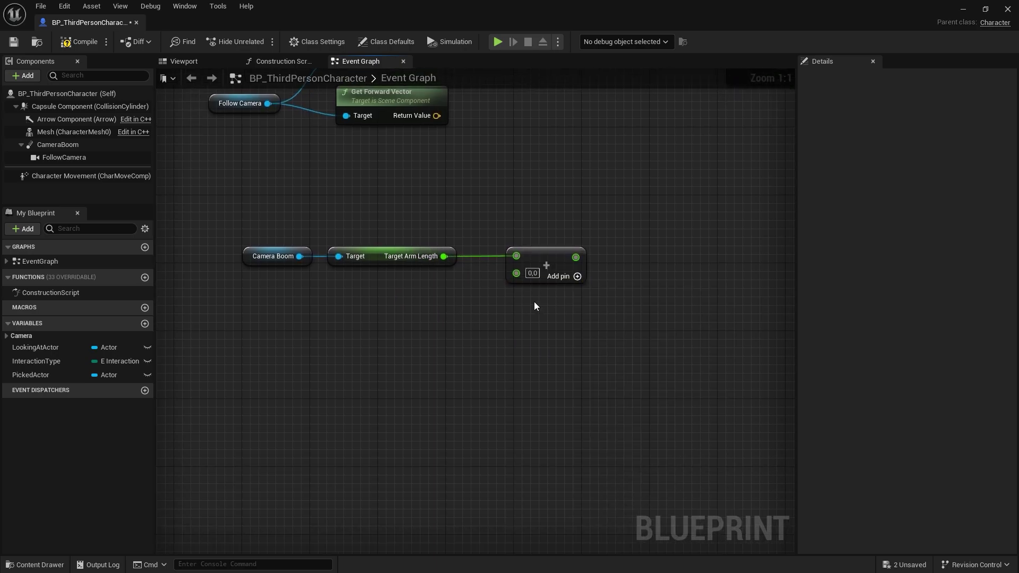
text(500)
right_drag(539, 298, 545, 426)
drag(557, 388, 520, 388)
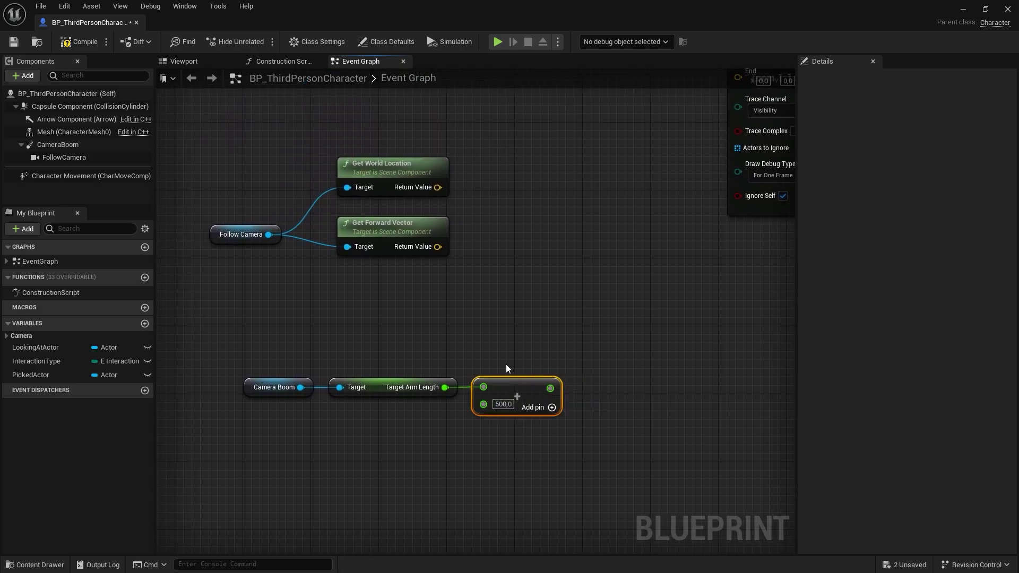
drag(601, 452, 253, 330)
ctrl+click(274, 387)
click(490, 284)
right_drag(490, 283, 477, 381)
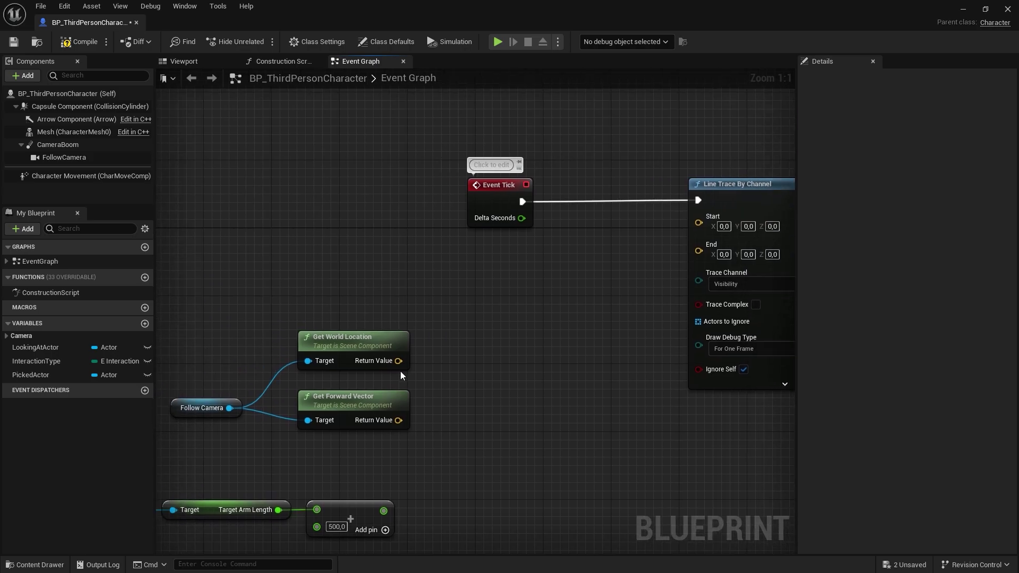
Multiply the camera's forward vector by the arm length plus 500
right_click(594, 377)
text(multi)
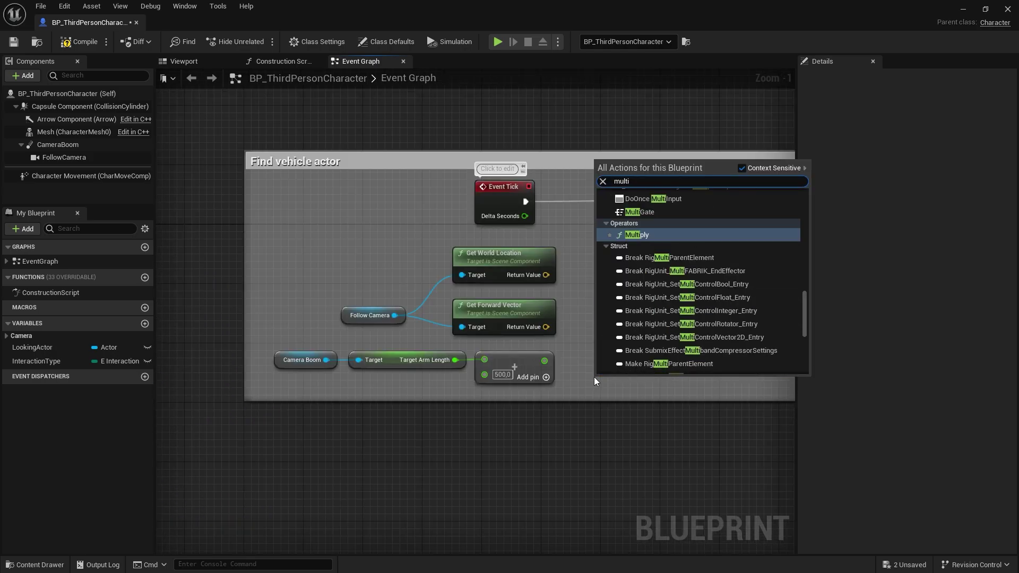
click(639, 233)
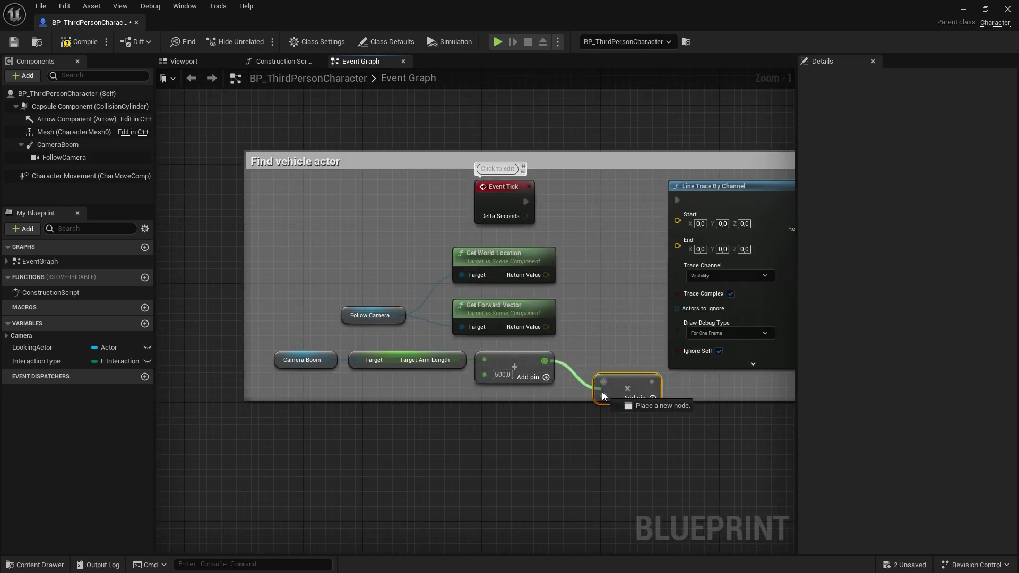
mouse_move(547, 327)
mouse_down()
mouse_move(604, 384)
mouse_move(600, 343)
mouse_up()
Add the scaled vector to the camera location and use the sum as the trace End
drag(547, 275, 578, 289)
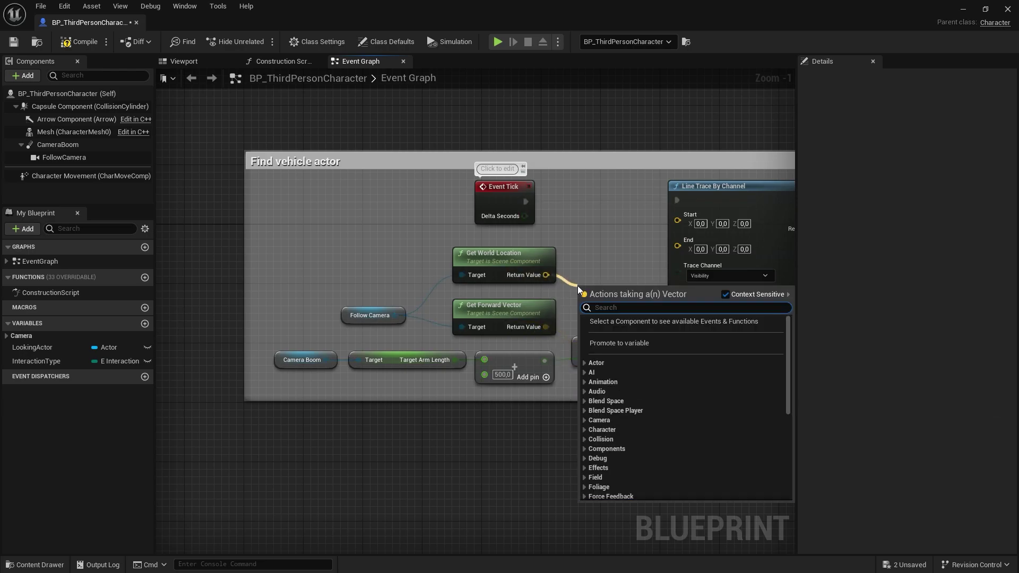
text(add)
click(616, 342)
mouse_move(629, 345)
mouse_down()
mouse_move(582, 309)
mouse_move(682, 251)
mouse_up()
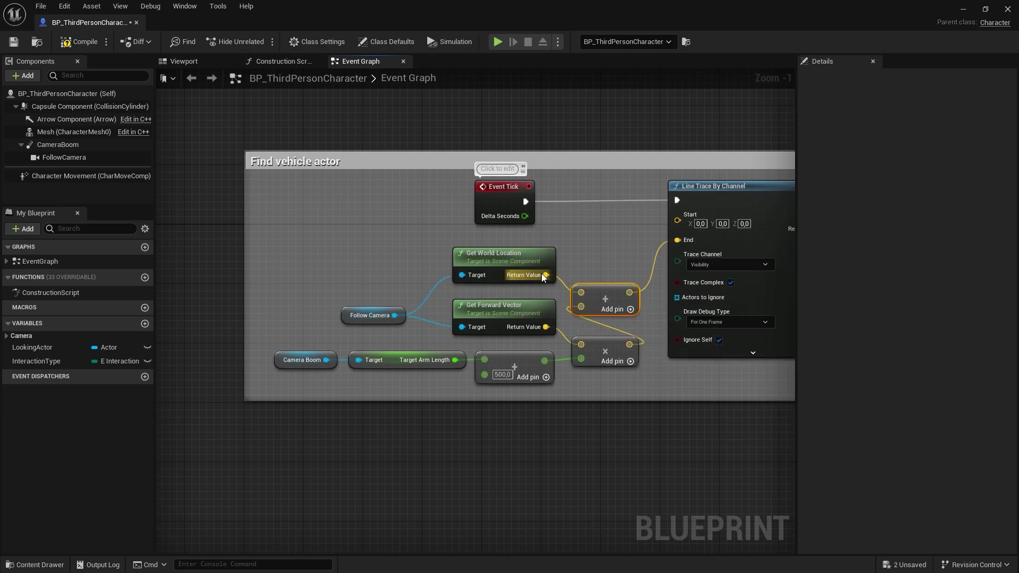
mouse_move(547, 275)
mouse_down()
mouse_move(677, 215)
mouse_move(526, 202)
mouse_up()
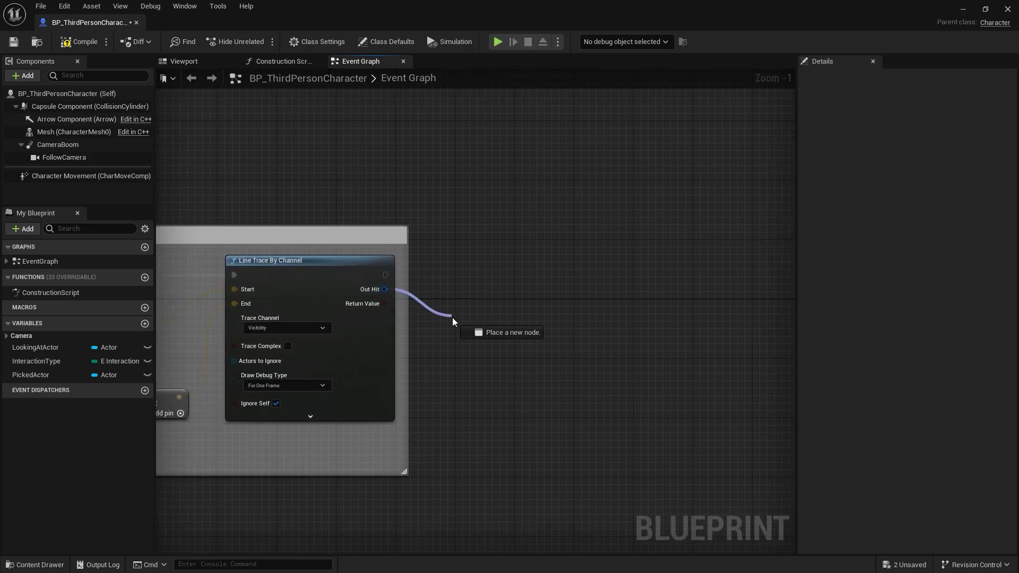
Break the trace's Out Hit into an expanded Break Hit Result node
drag(383, 290, 452, 318)
text(brea)
key(Return)
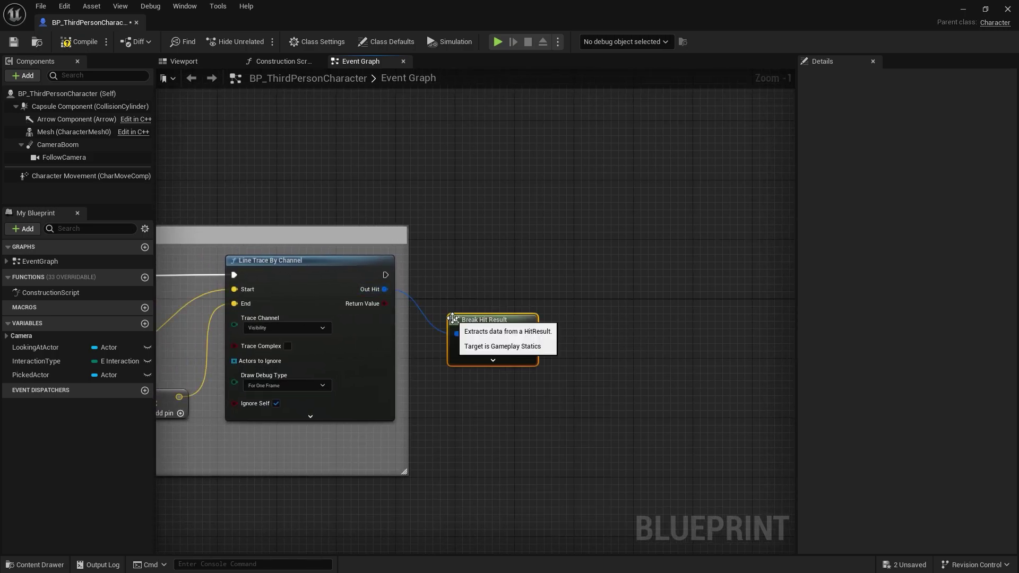
drag(474, 319, 459, 356)
click(478, 398)
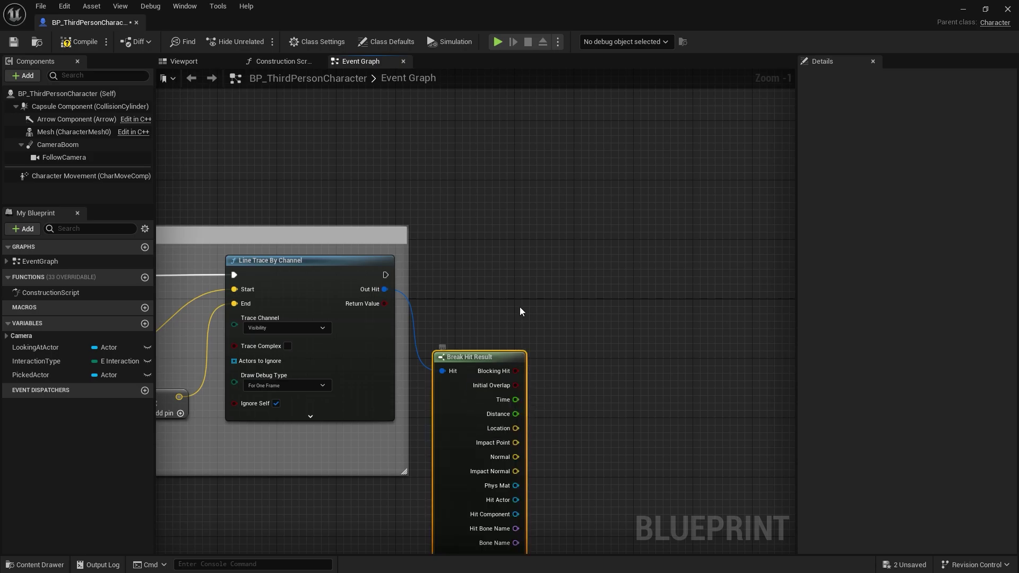
right_drag(461, 302, 382, 308)
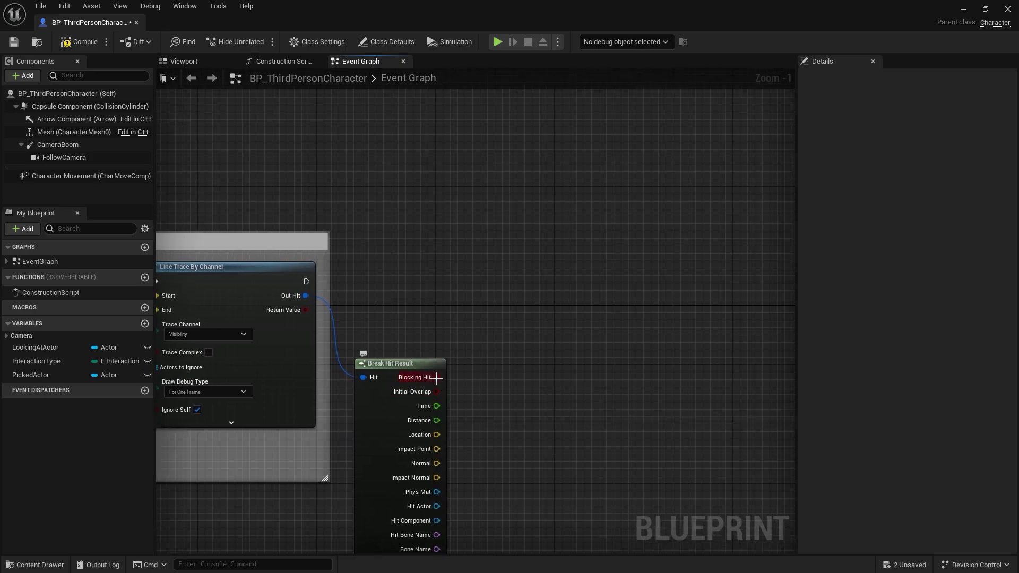
Add a Branch on Blocking Hit, executed after the line trace
drag(436, 378, 479, 351)
text(branch)
key(Return)
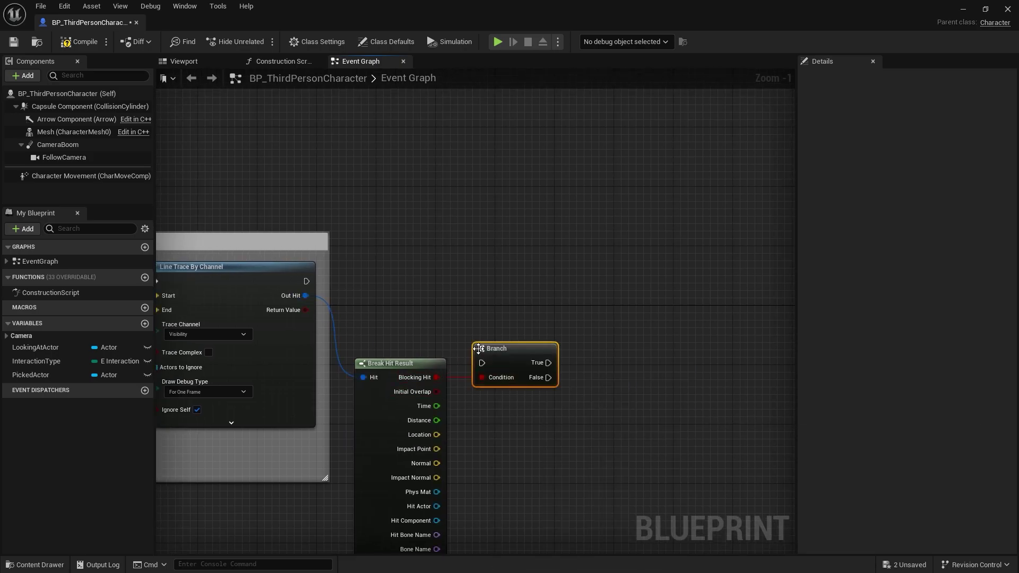
mouse_move(307, 282)
mouse_down()
mouse_move(482, 364)
mouse_move(468, 281)
mouse_up()
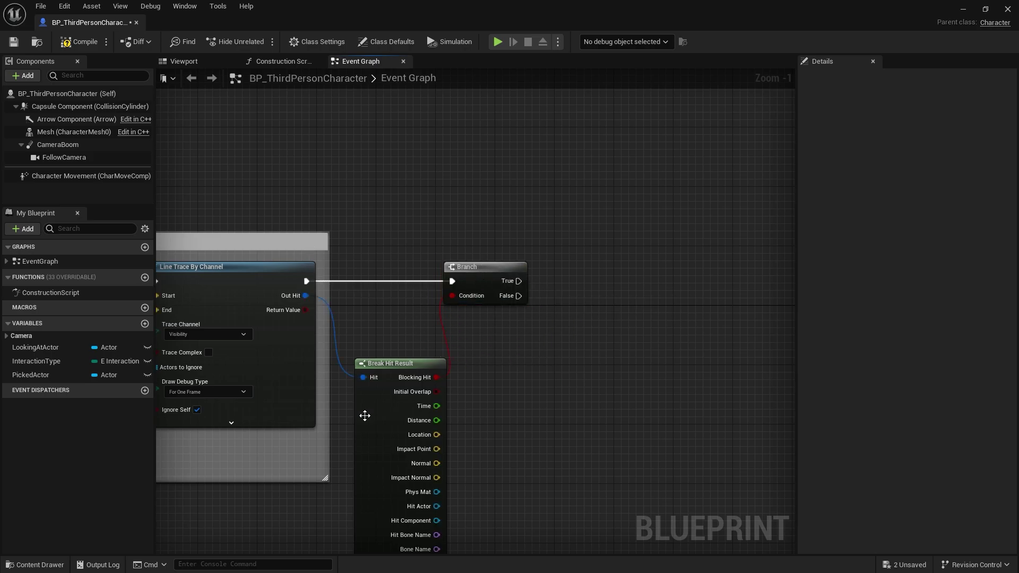
drag(365, 415, 358, 386)
right_drag(533, 372, 290, 369)
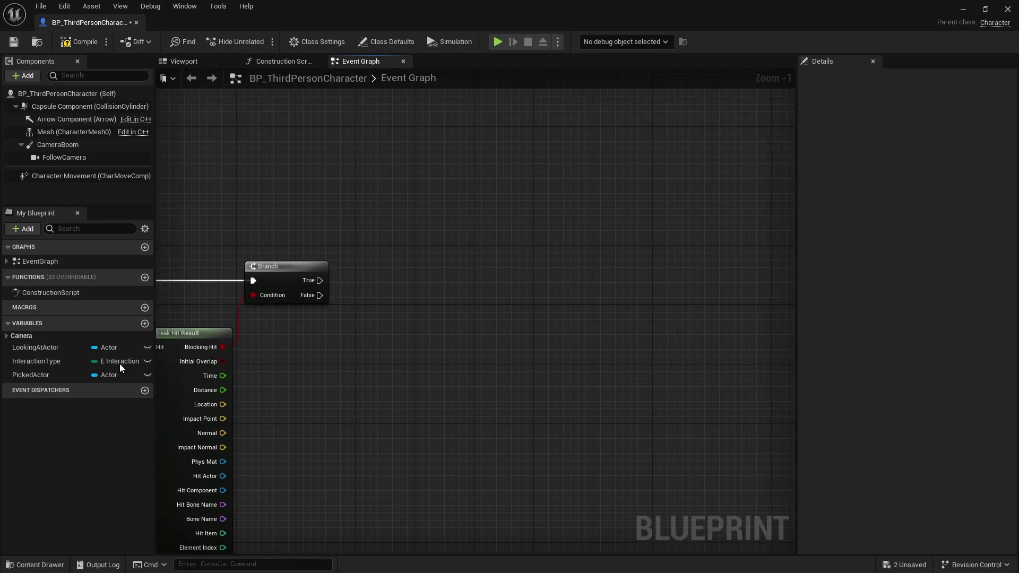
Delete the old LookingAtActor, InteractionType and PickedActor variables
click(69, 375)
key(Delete)
click(47, 364)
key(Delete)
click(43, 348)
key(Delete)
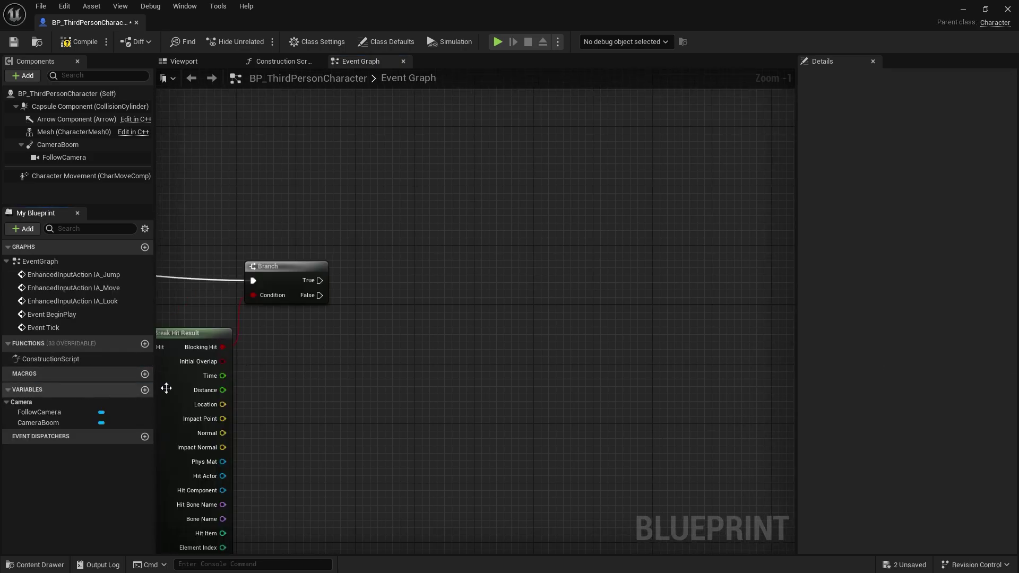
Create a new variable LookingActor of type Actor object reference
click(145, 391)
text(LookingActor)
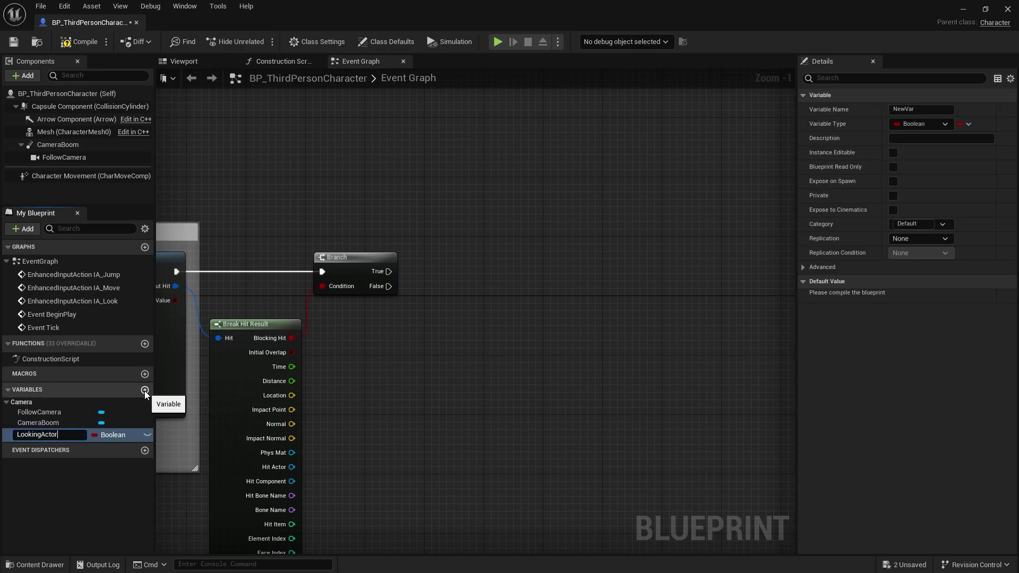
key(Return)
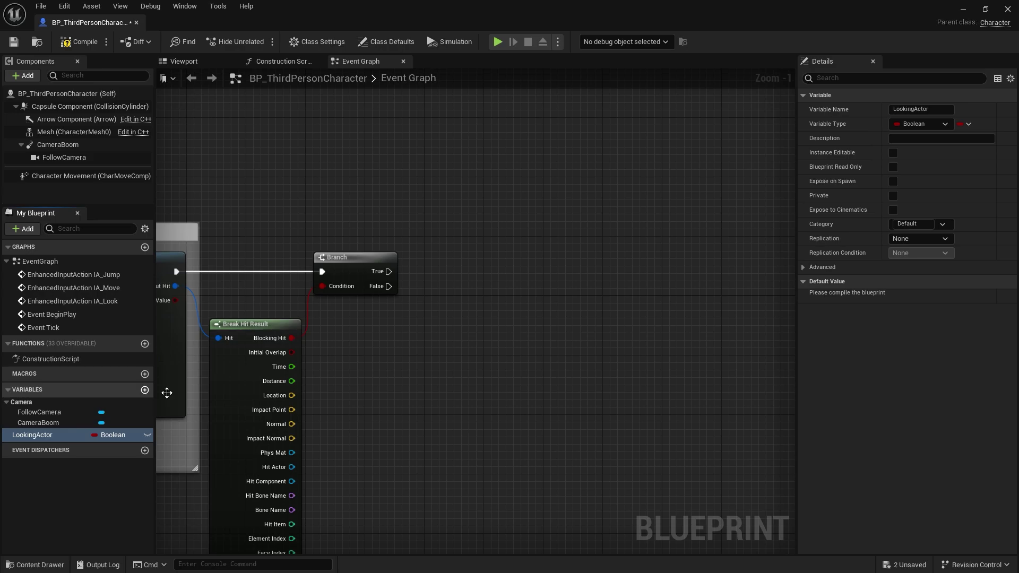
click(944, 125)
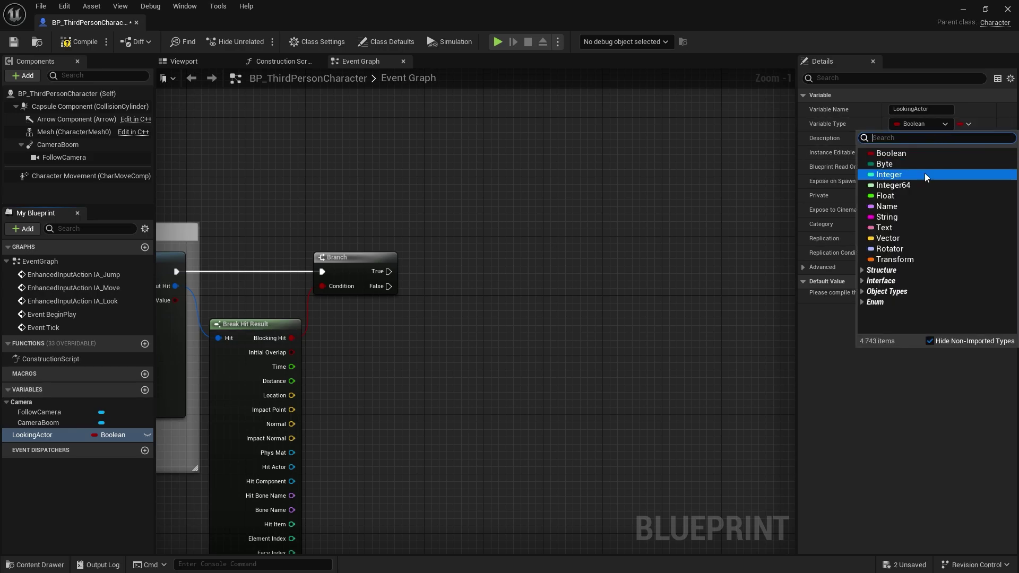
text(actor)
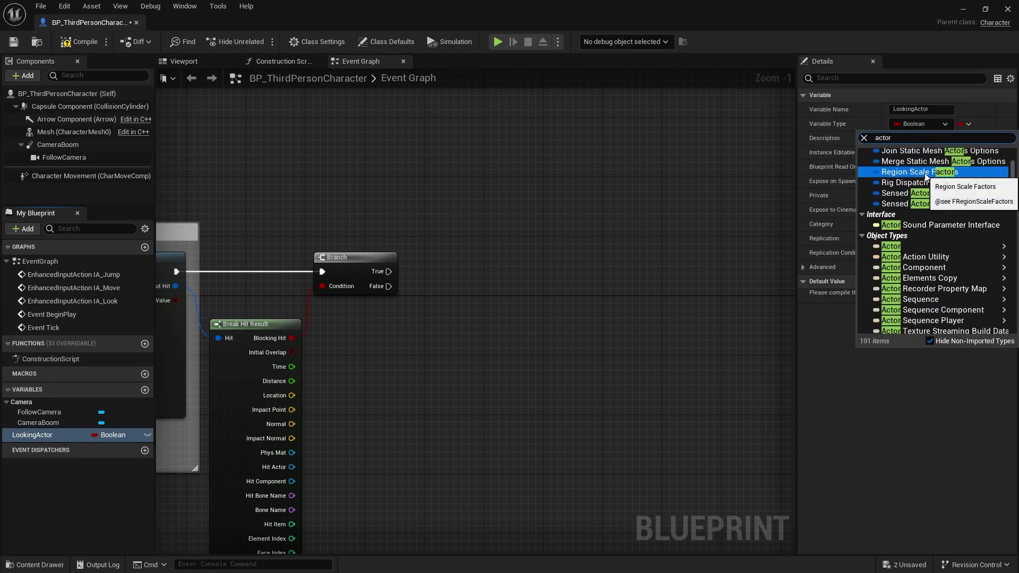
click(858, 247)
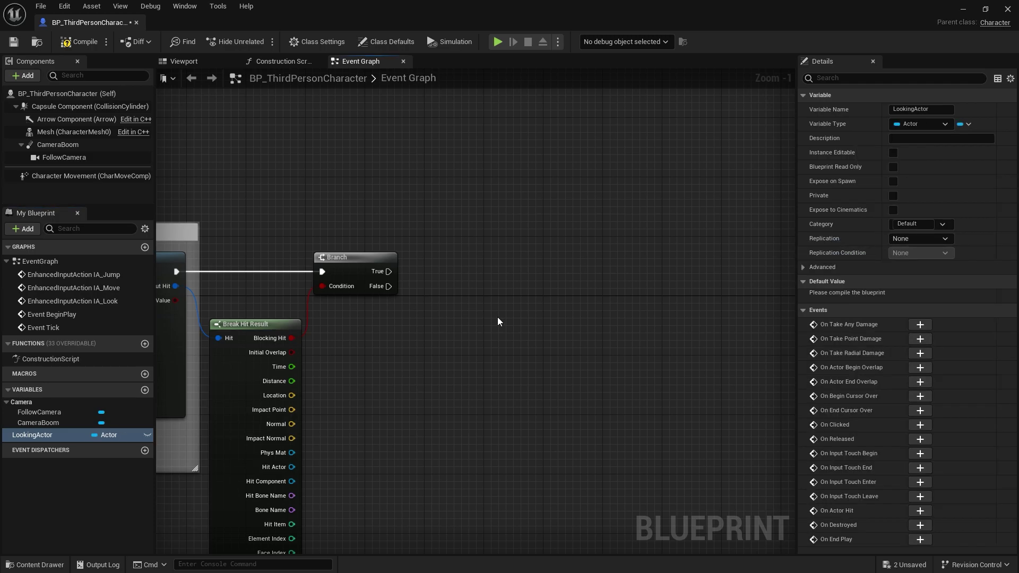
Set LookingActor from Hit Actor on the Branch's True output
drag(53, 435, 454, 289)
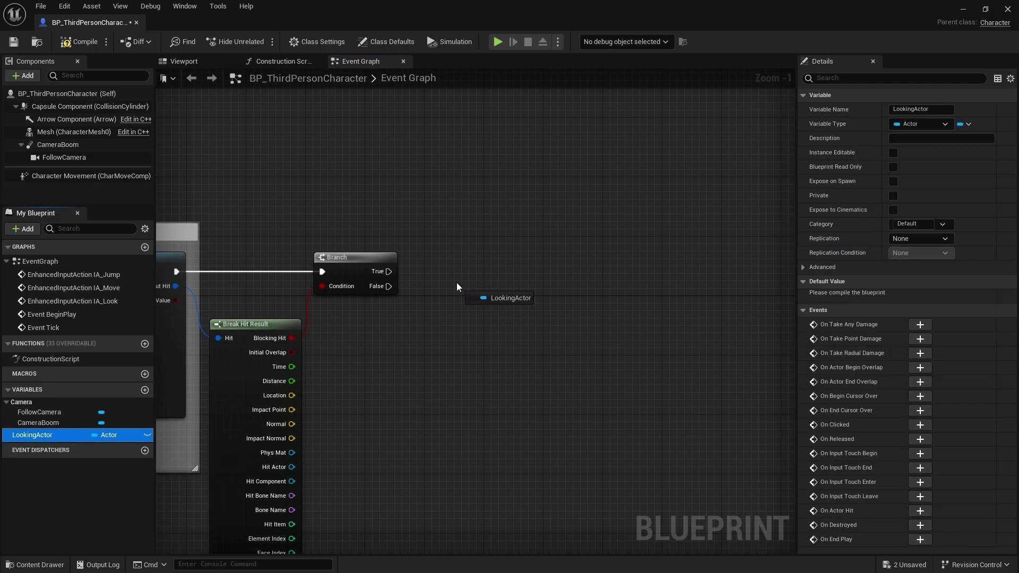
scroll(378, 269, up, 1)
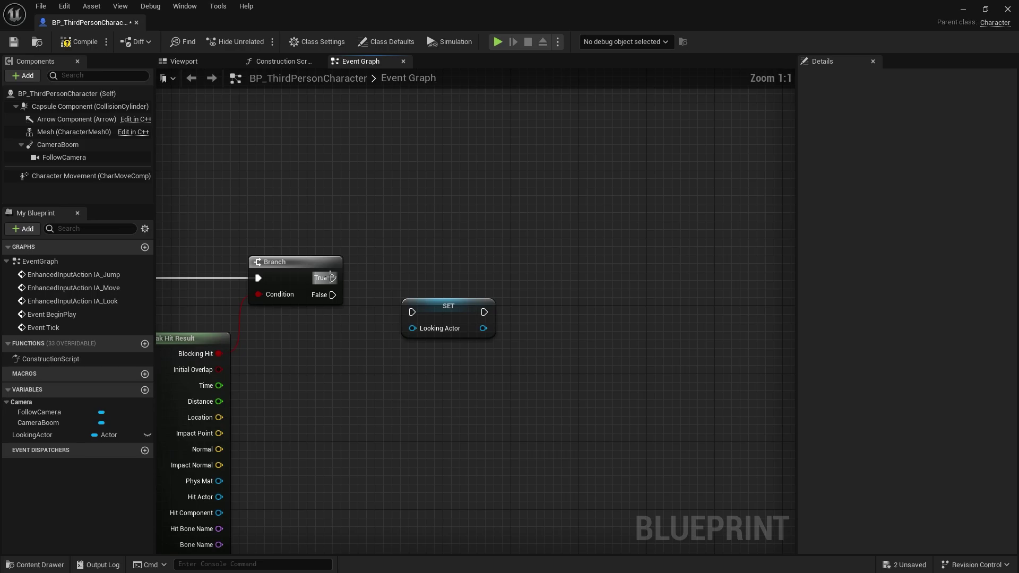
mouse_move(333, 277)
mouse_down()
mouse_move(415, 316)
mouse_move(408, 278)
mouse_up()
click(475, 364)
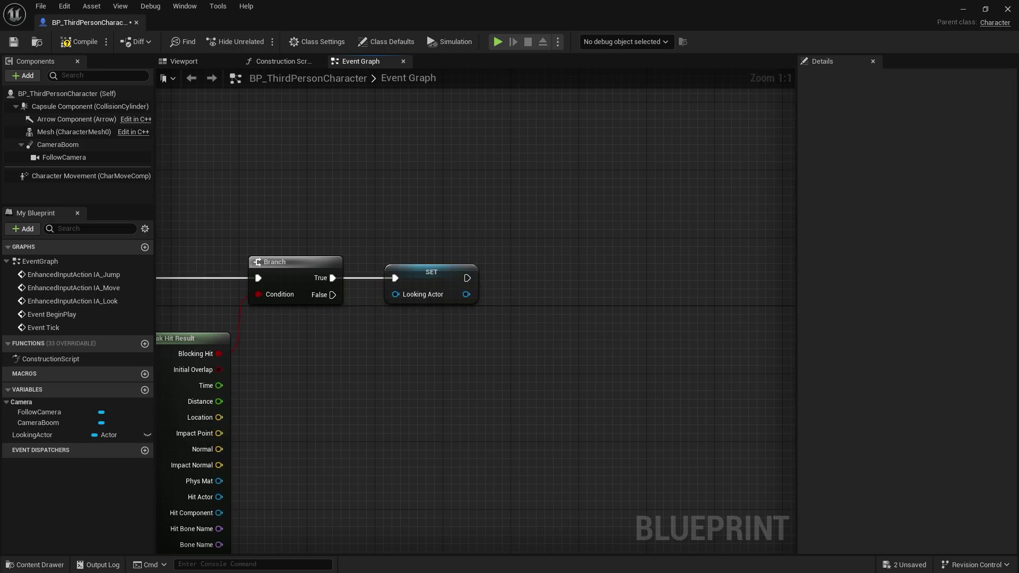
right_drag(475, 363, 564, 255)
mouse_move(307, 389)
mouse_down()
mouse_move(344, 377)
mouse_move(485, 186)
mouse_up()
scroll(502, 295, down, 3)
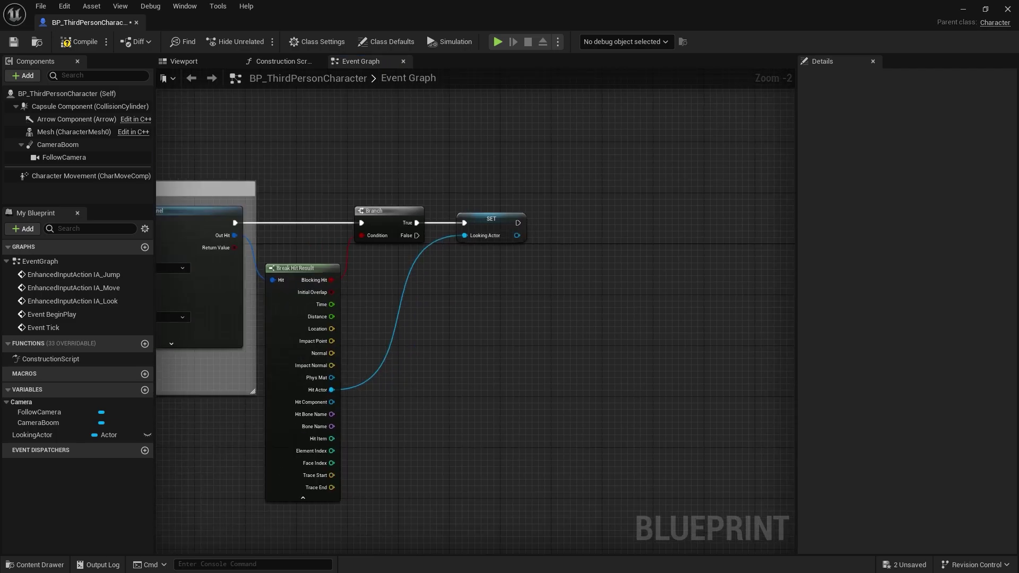
Cast the set LookingActor to BP_P_VehiclePawn right after the SET node
scroll(603, 335, up, 2)
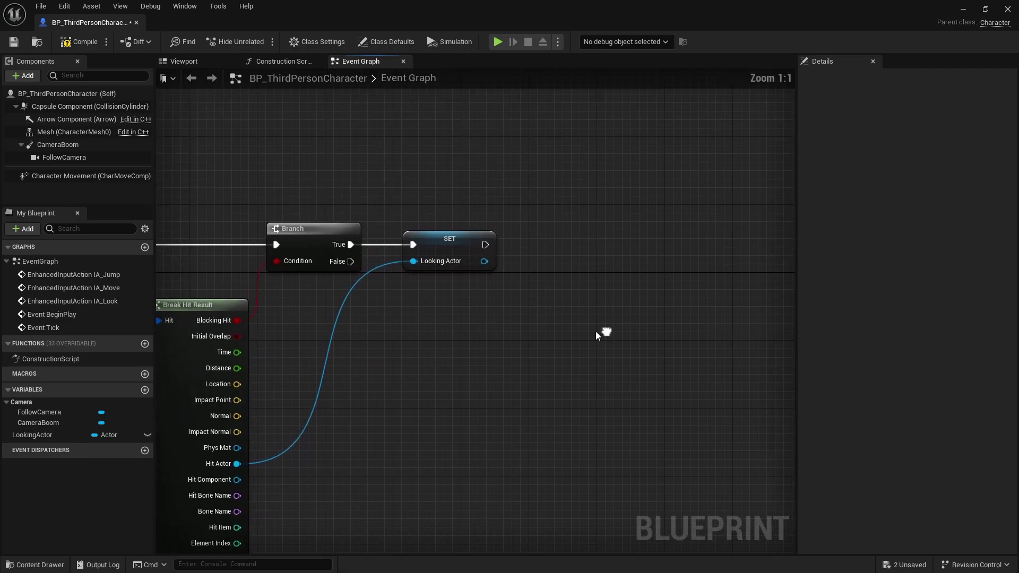
drag(482, 261, 544, 307)
text(cast to)
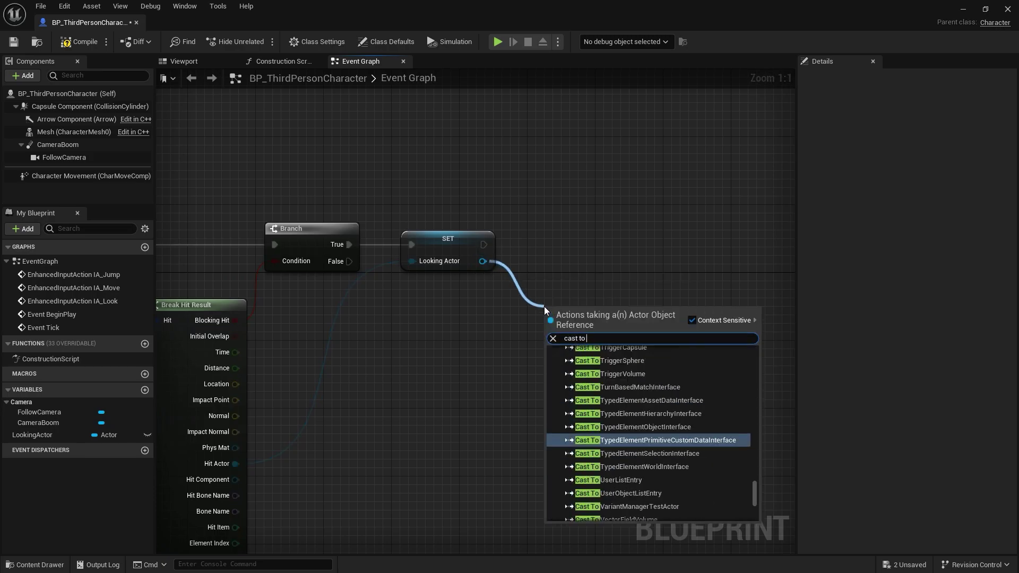
text( BP_P_)
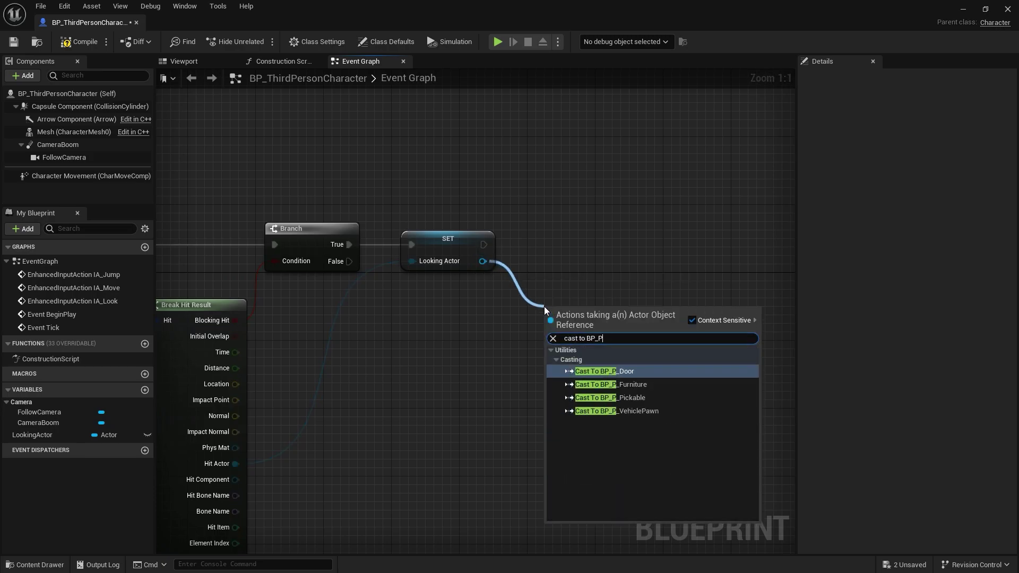
click(643, 412)
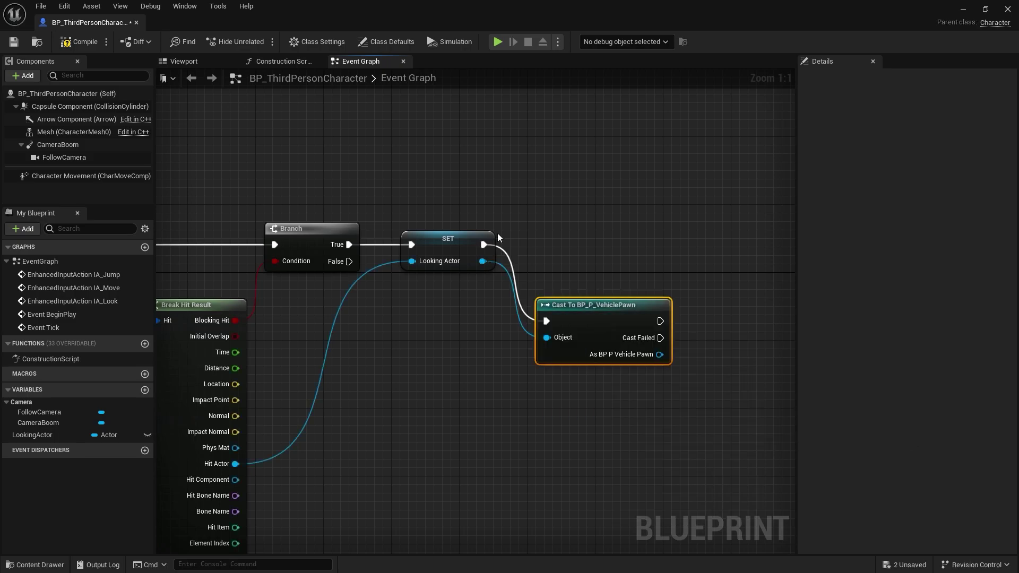
drag(579, 300, 559, 234)
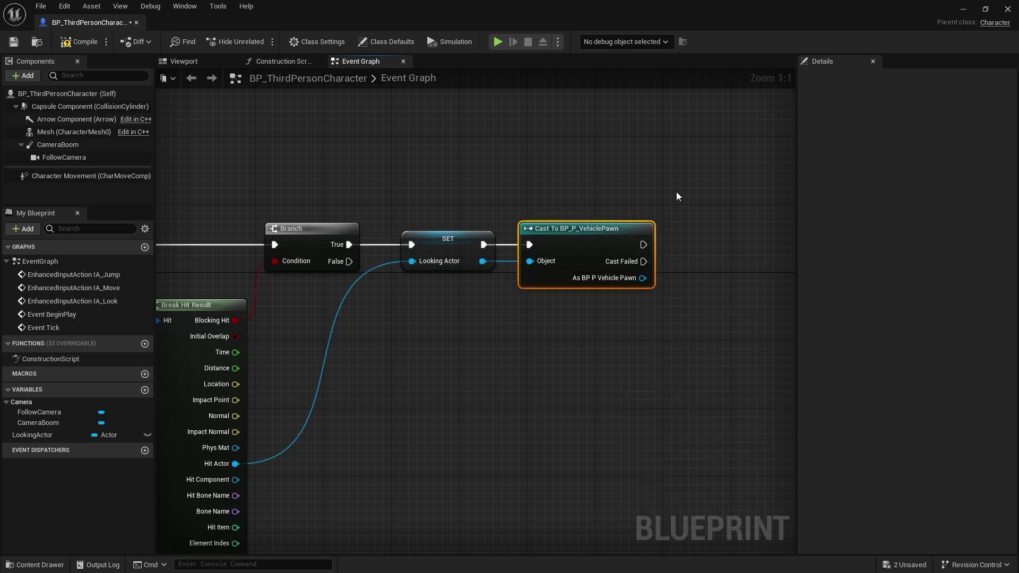
right_drag(677, 192, 471, 182)
click(565, 256)
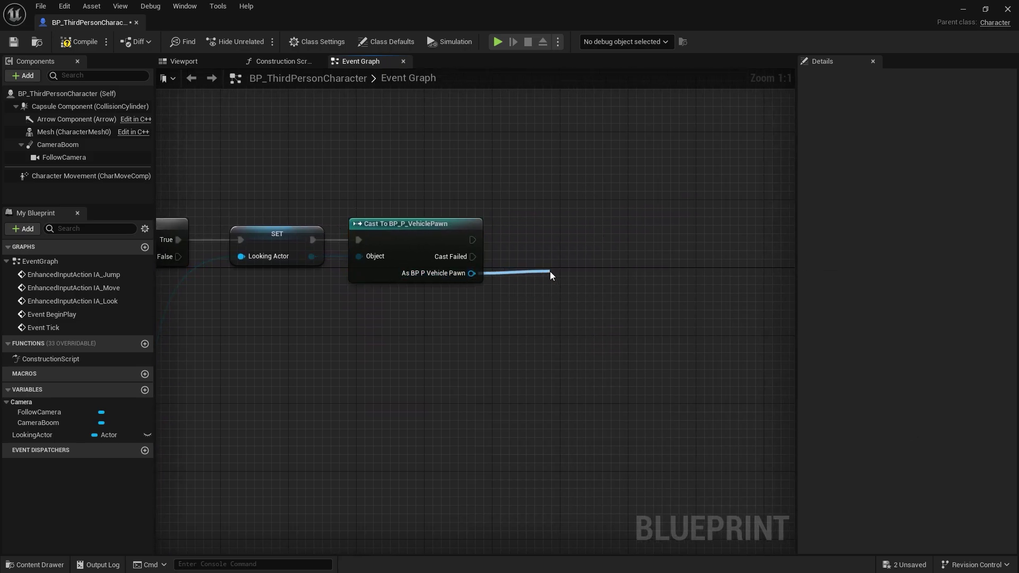
Add an Is Valid check on the As BP P Vehicle Pawn result
drag(459, 275, 550, 272)
text(is val)
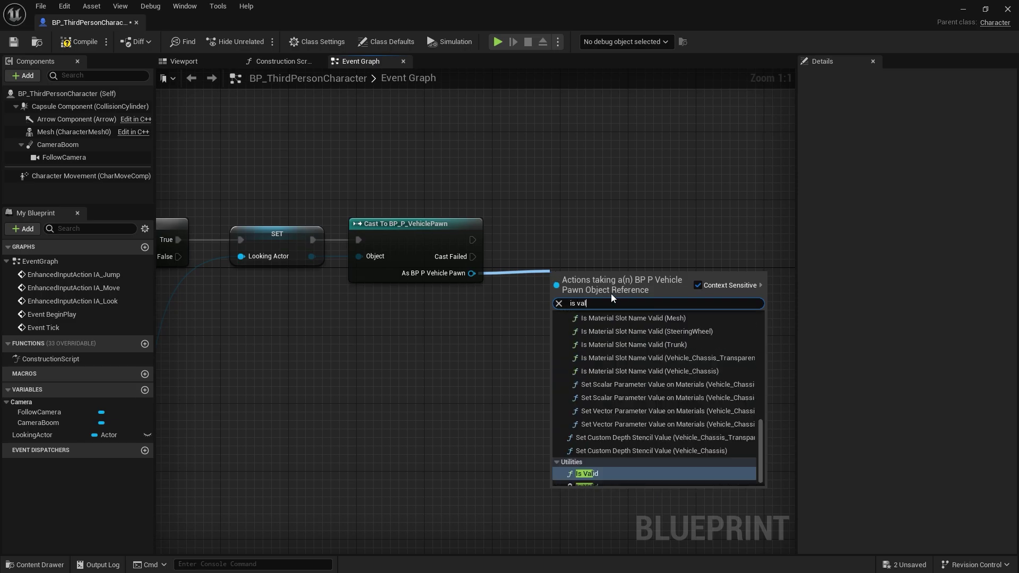
scroll(612, 410, down, 1)
click(614, 479)
click(474, 390)
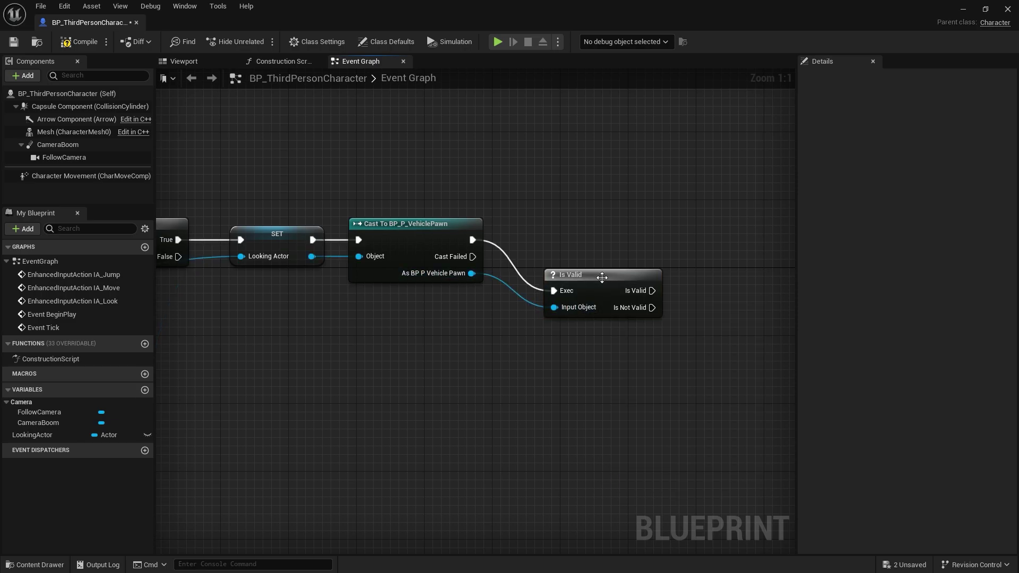
drag(604, 282, 562, 230)
click(579, 339)
right_drag(580, 342, 464, 303)
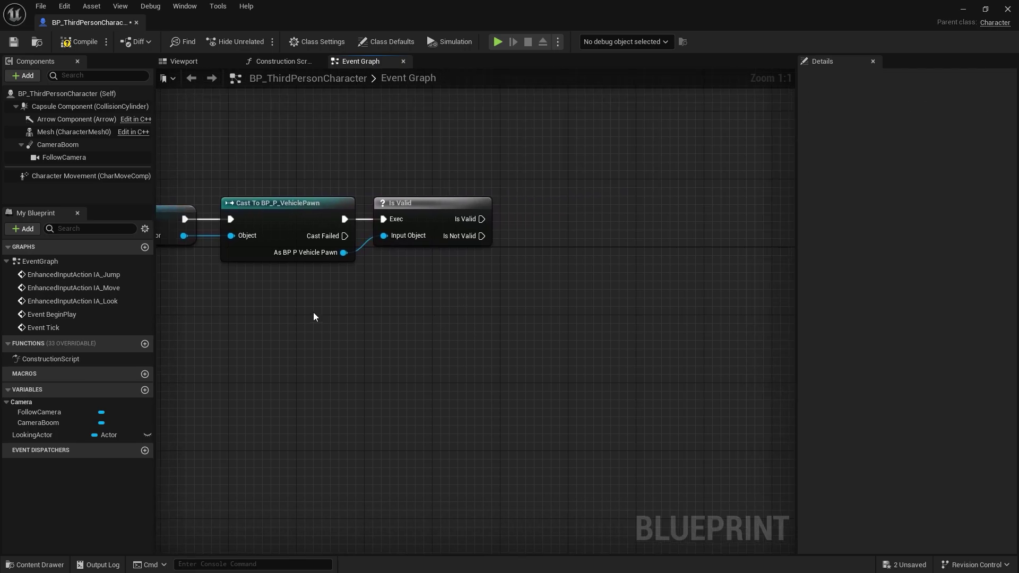
Check Hit Component with a Component Has Tag node for the tag 'Door'
scroll(313, 317, down, 2)
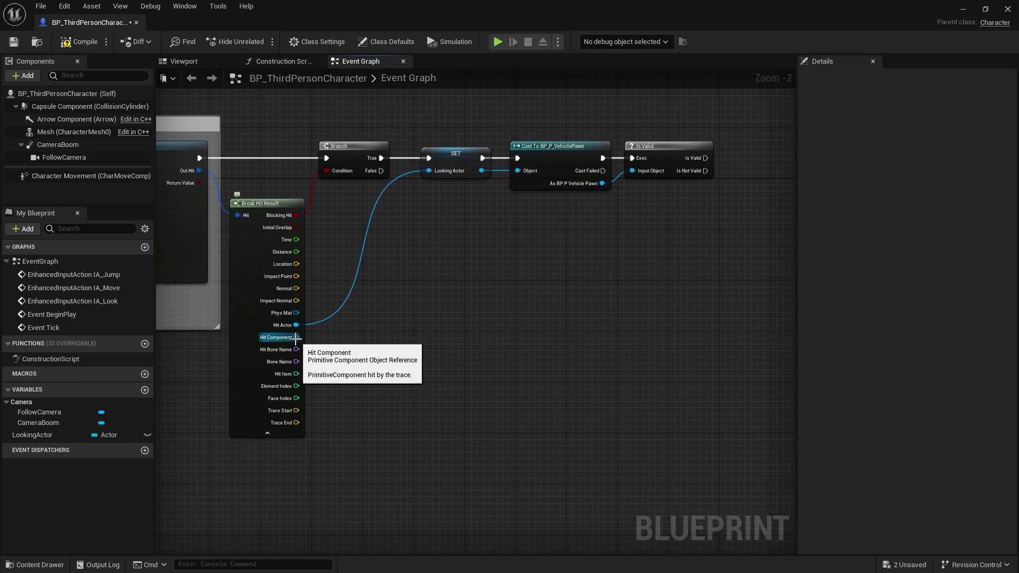
scroll(296, 340, up, 1)
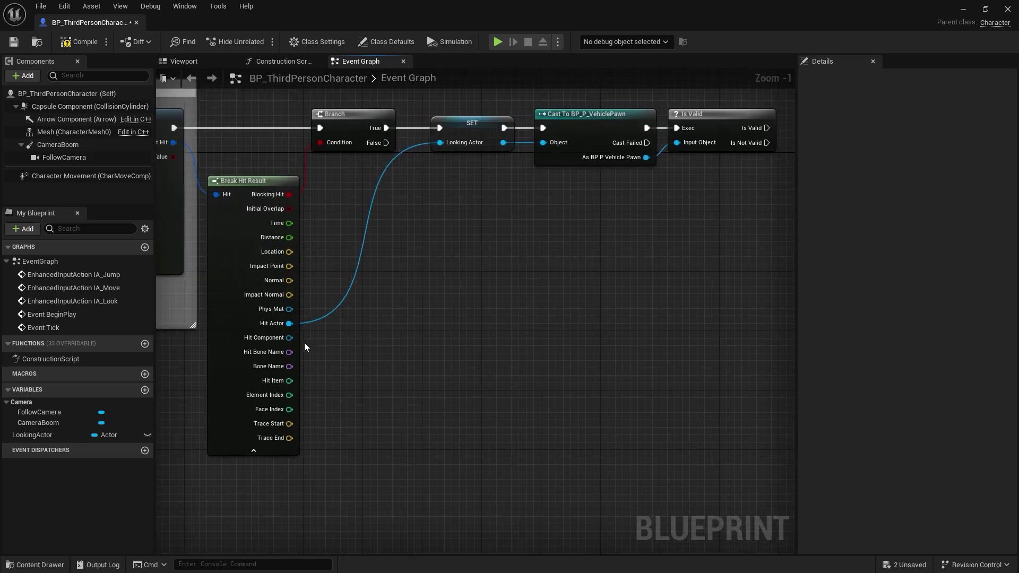
drag(291, 337, 568, 284)
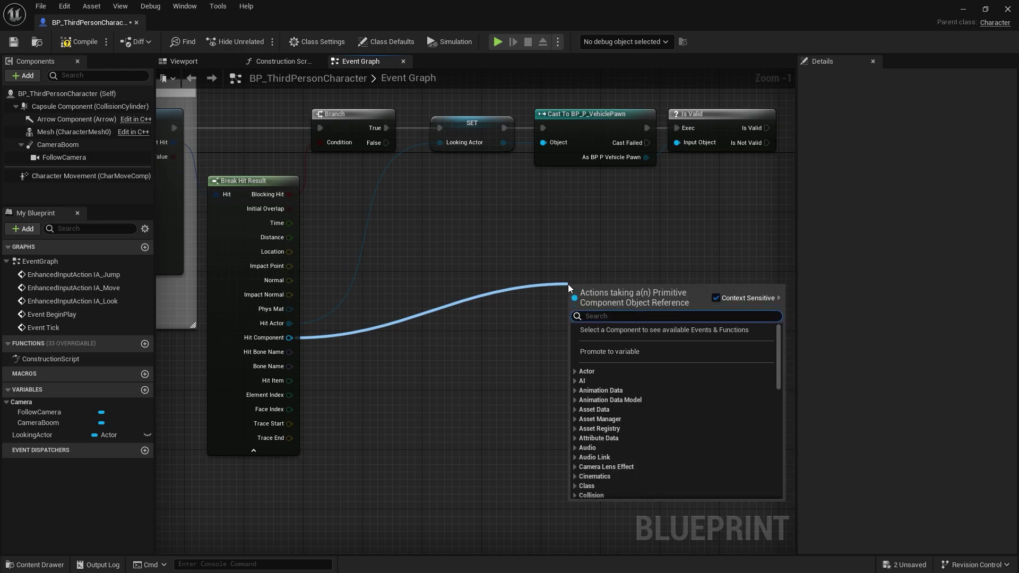
text(component)
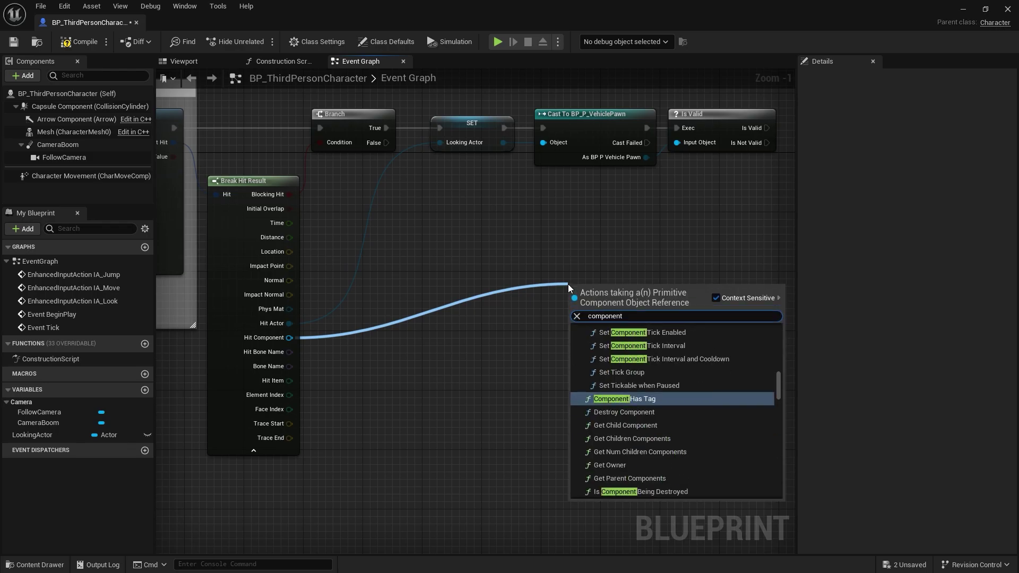
click(635, 398)
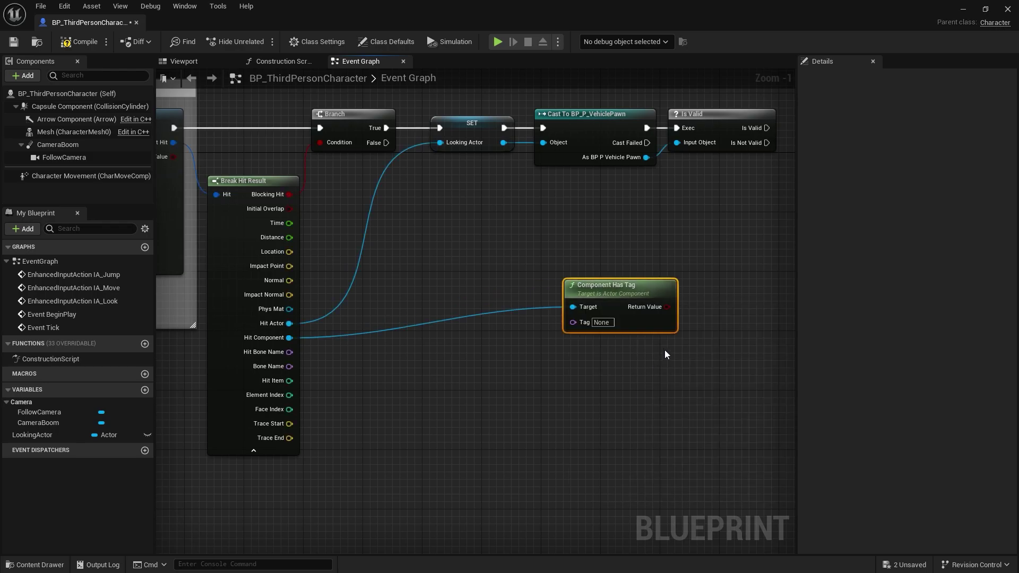
scroll(591, 323, up, 1)
text(Door)
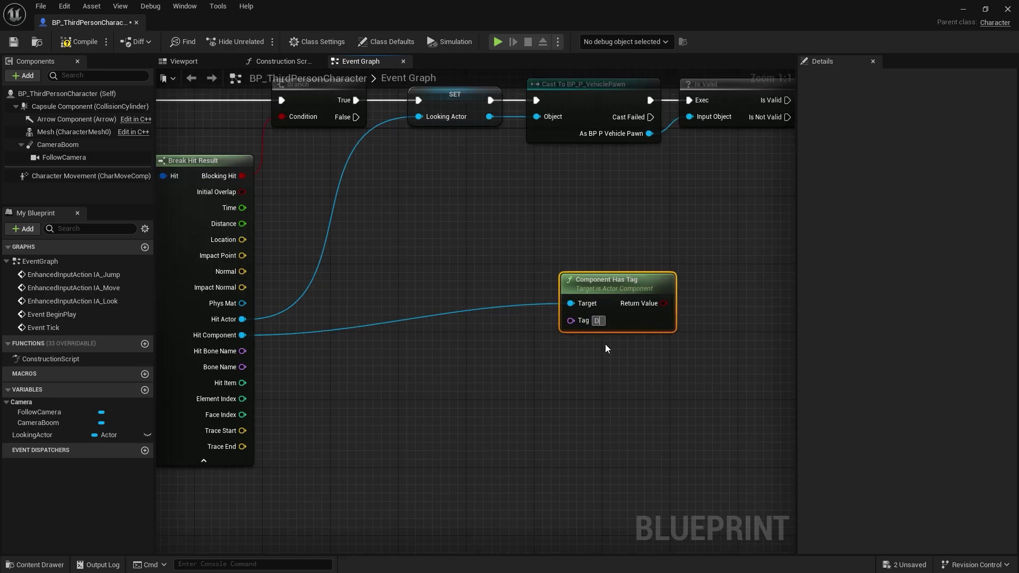
mouse_move(607, 349)
right_down()
mouse_move(542, 423)
mouse_move(513, 436)
right_up()
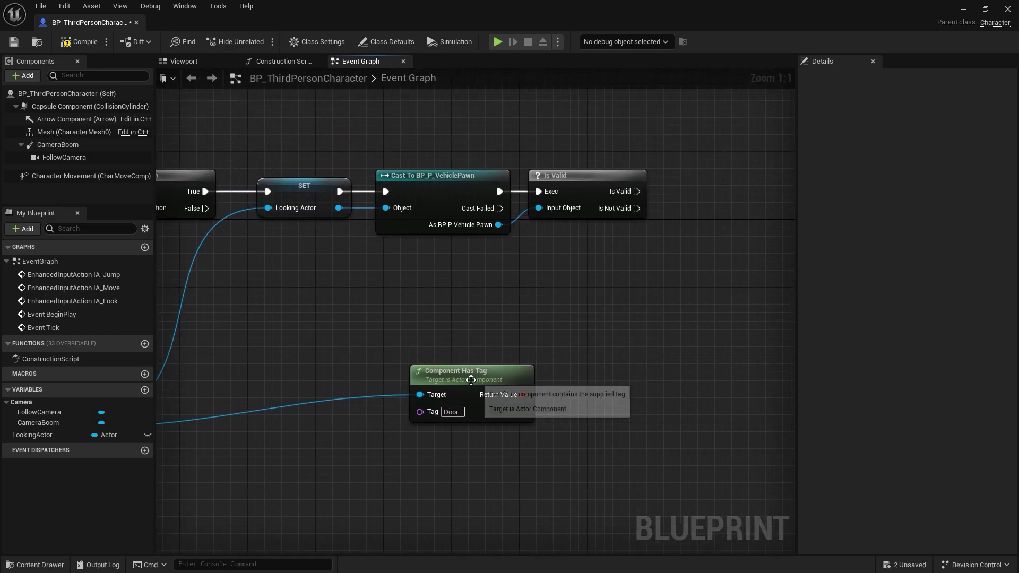
drag(481, 372, 588, 301)
right_drag(690, 289, 536, 343)
click(536, 343)
Branch on the Door tag result, executed from Is Valid's valid output
drag(483, 381, 556, 360)
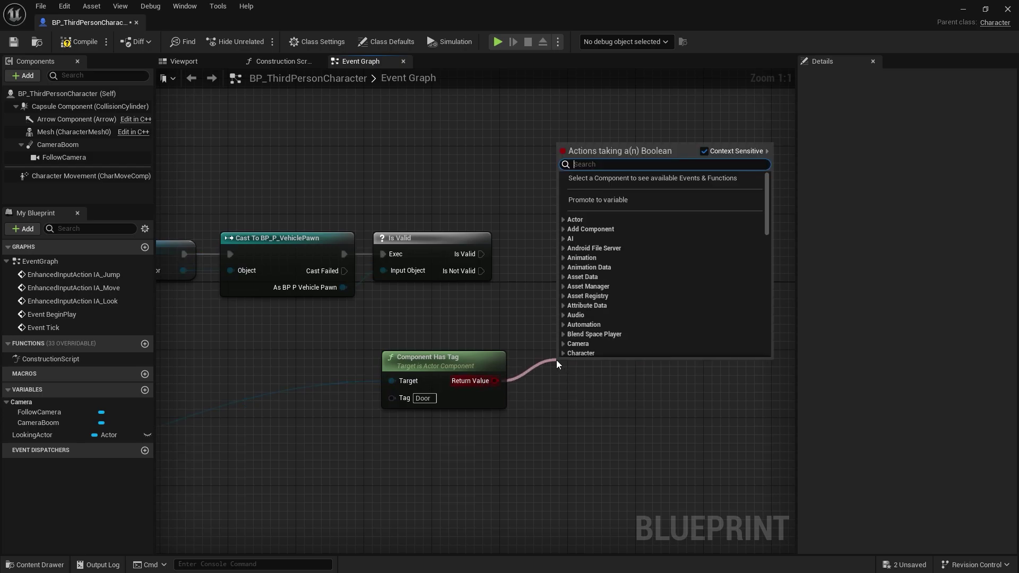
text(branch)
key(Return)
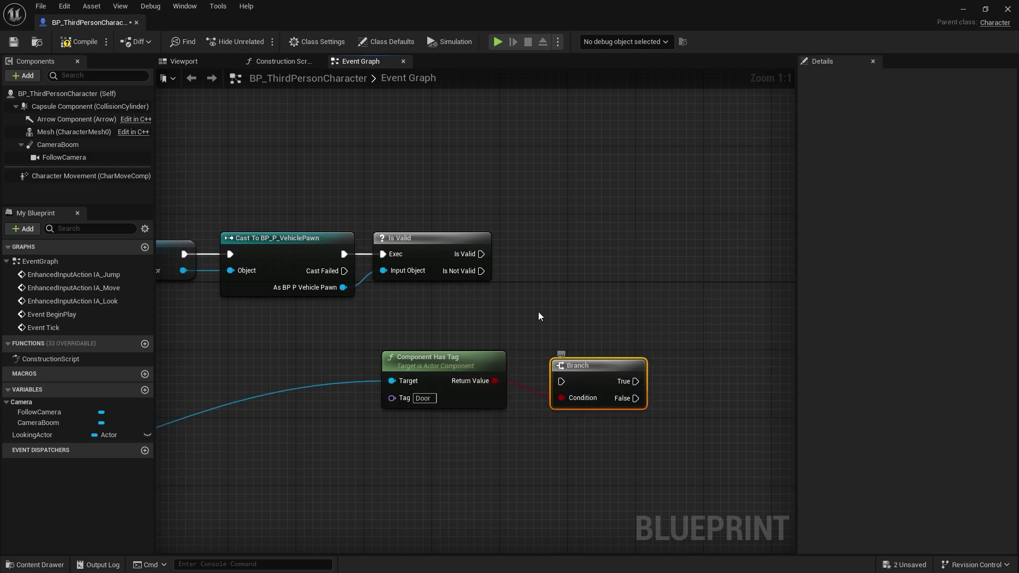
mouse_move(481, 255)
mouse_down()
mouse_move(564, 381)
mouse_move(568, 252)
mouse_up()
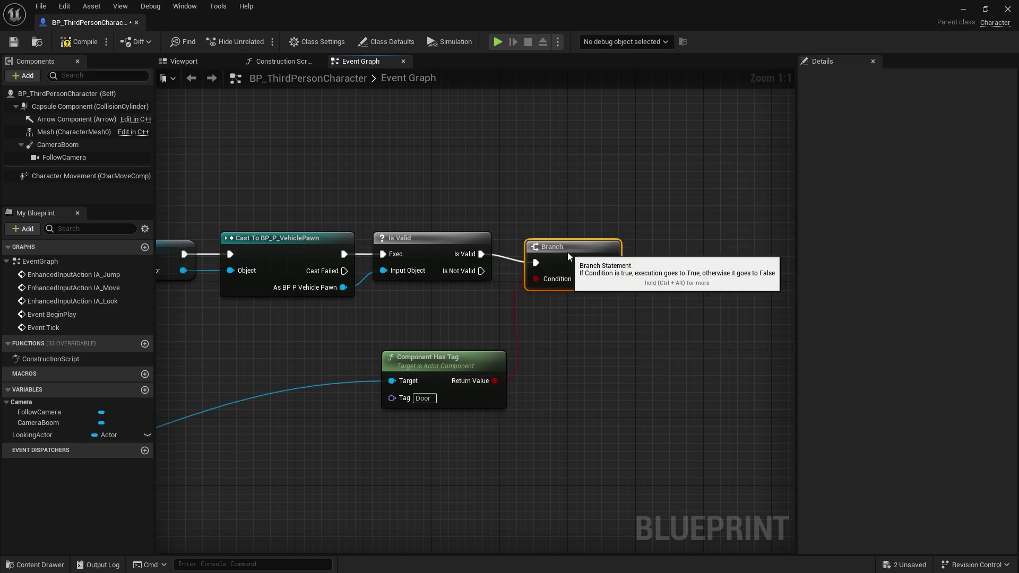
click(571, 342)
right_drag(610, 326, 418, 349)
click(139, 392)
Create a variable InteractionType of type E Interaction Type
click(143, 390)
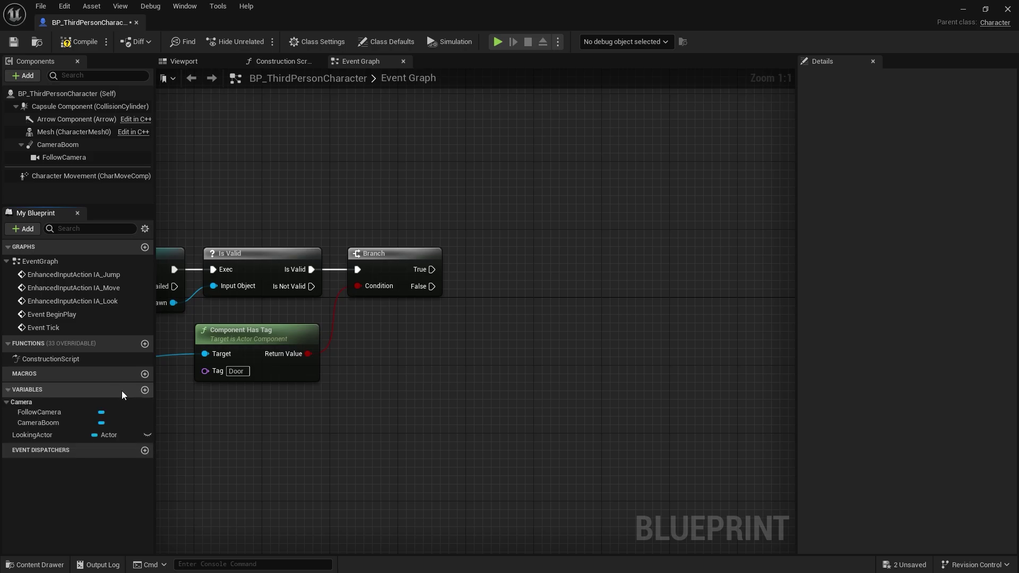
text(Inter)
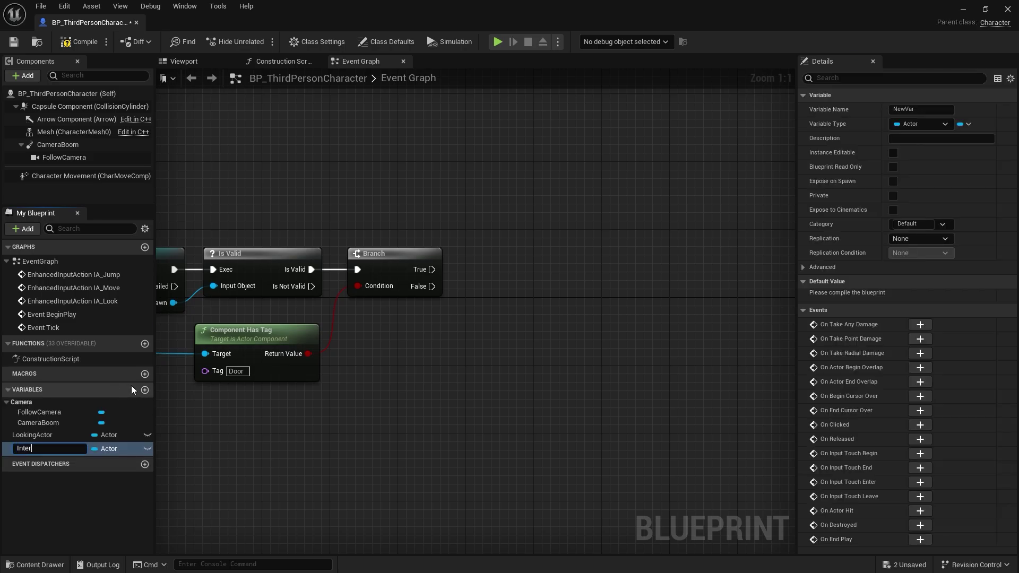
text(actionType)
key(Return)
click(936, 126)
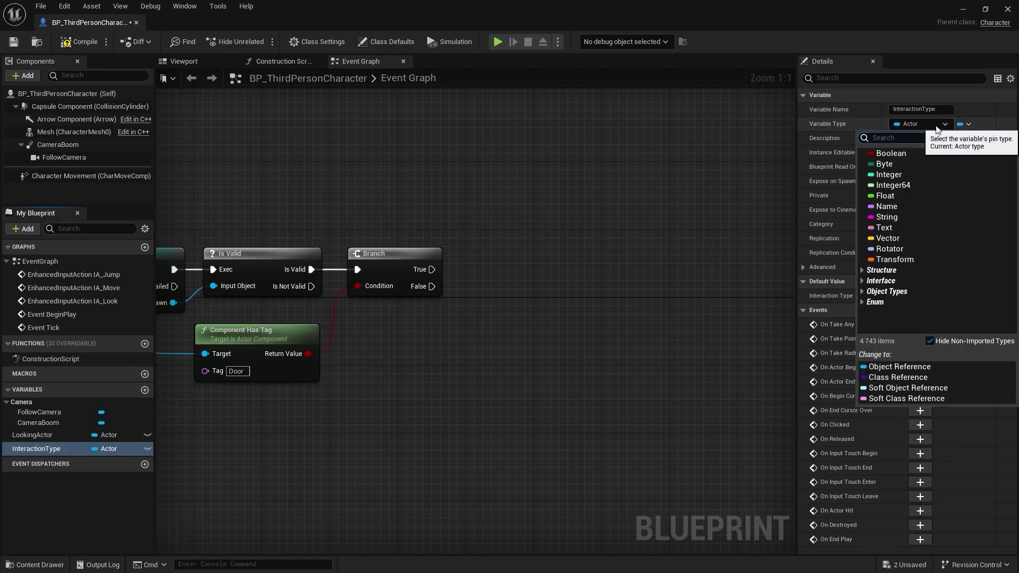
text(interaction)
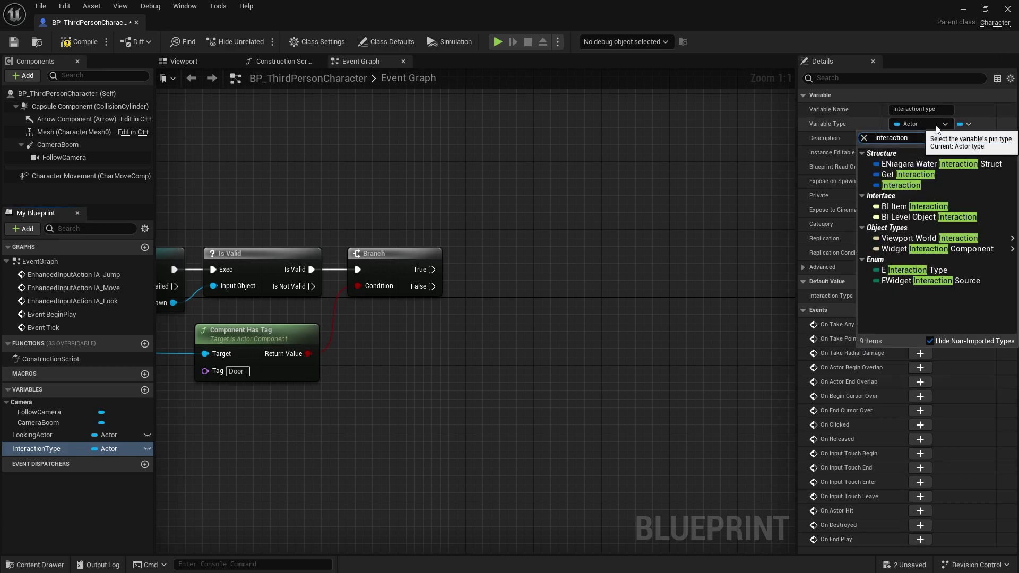
click(925, 267)
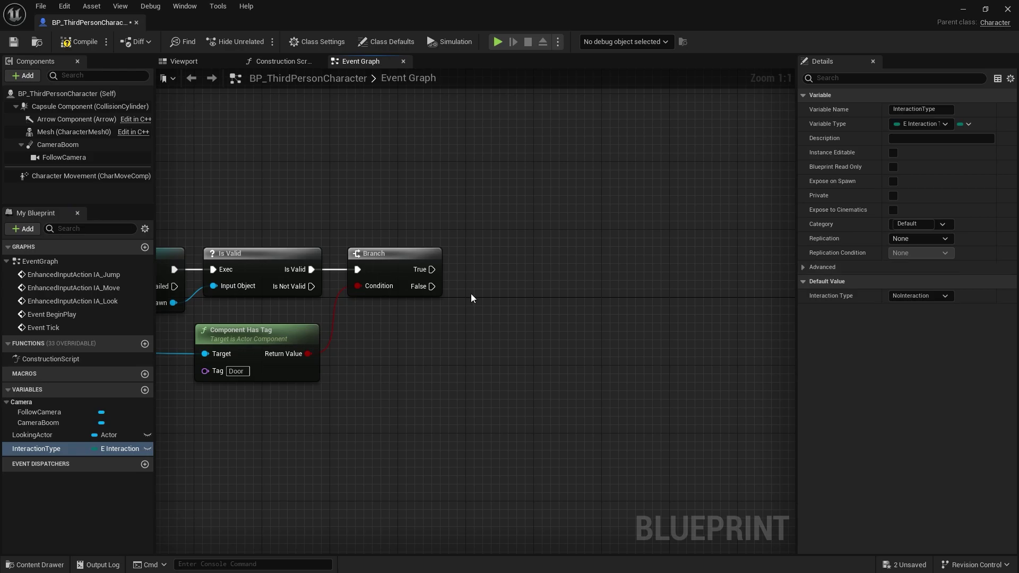
On Branch True, set InteractionType to LevelObjectSubInteraction
alt+drag(81, 448, 510, 352)
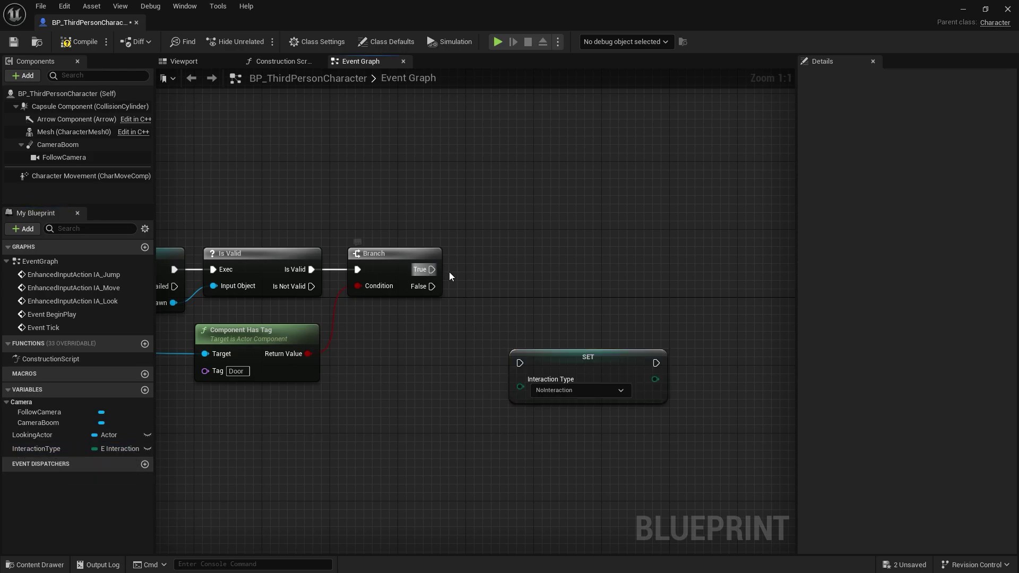
right_drag(448, 275, 390, 295)
drag(394, 288, 482, 381)
drag(545, 381, 508, 258)
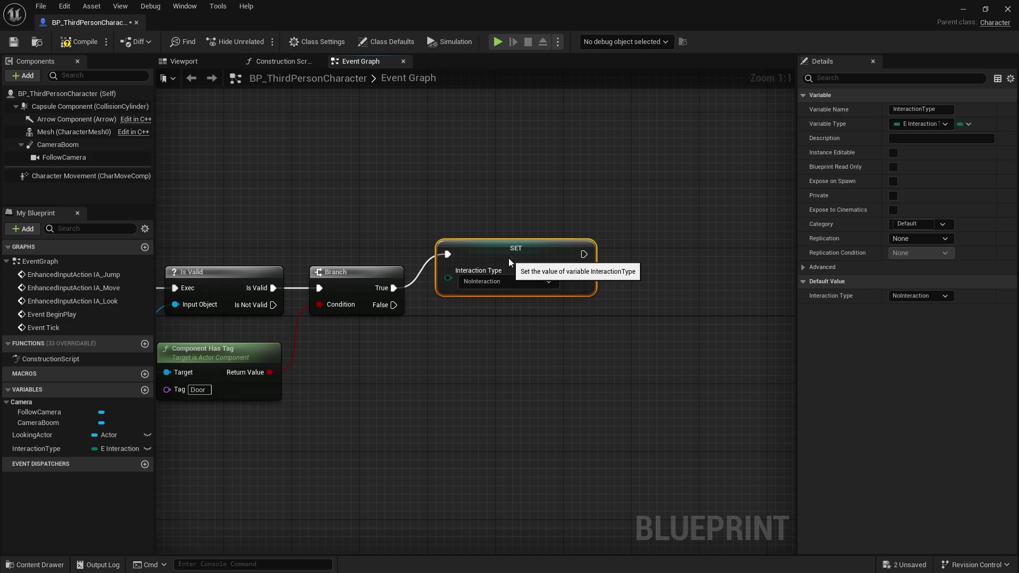
click(484, 285)
click(518, 312)
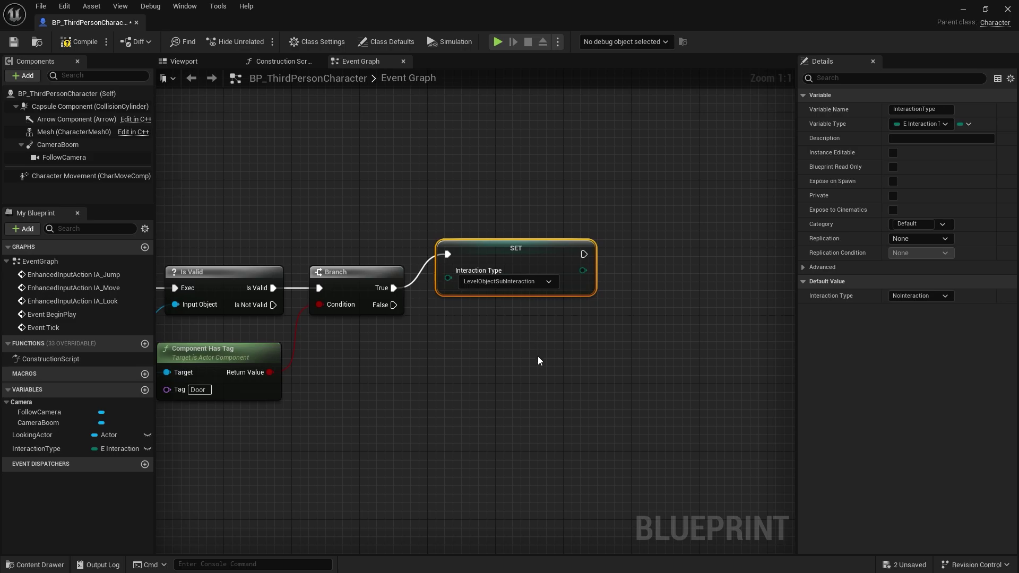
right_drag(524, 345, 517, 298)
click(516, 297)
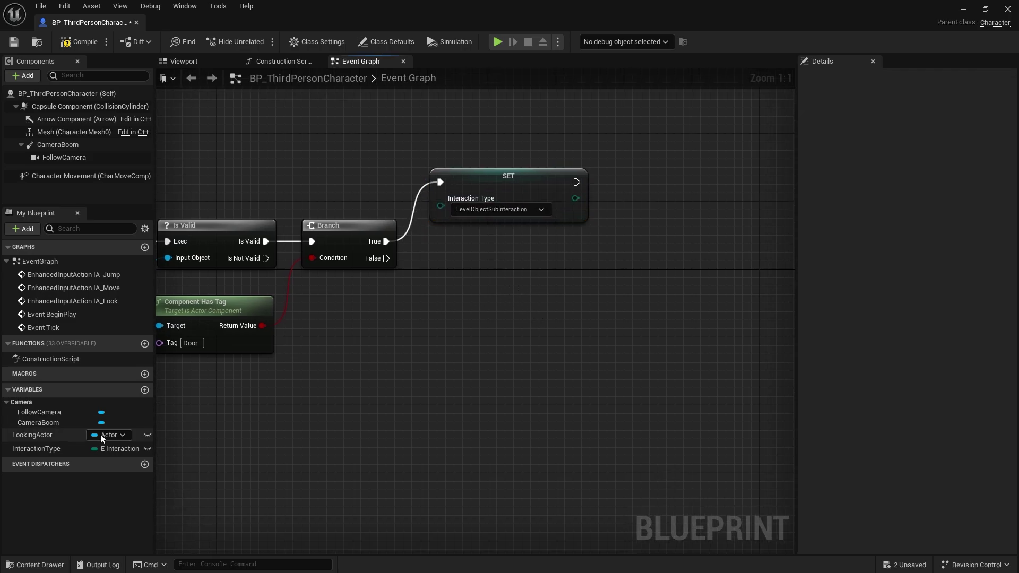
On Branch False, set InteractionType to VehicleInteraction and stack both setters
alt+drag(36, 449, 433, 358)
drag(386, 258, 439, 368)
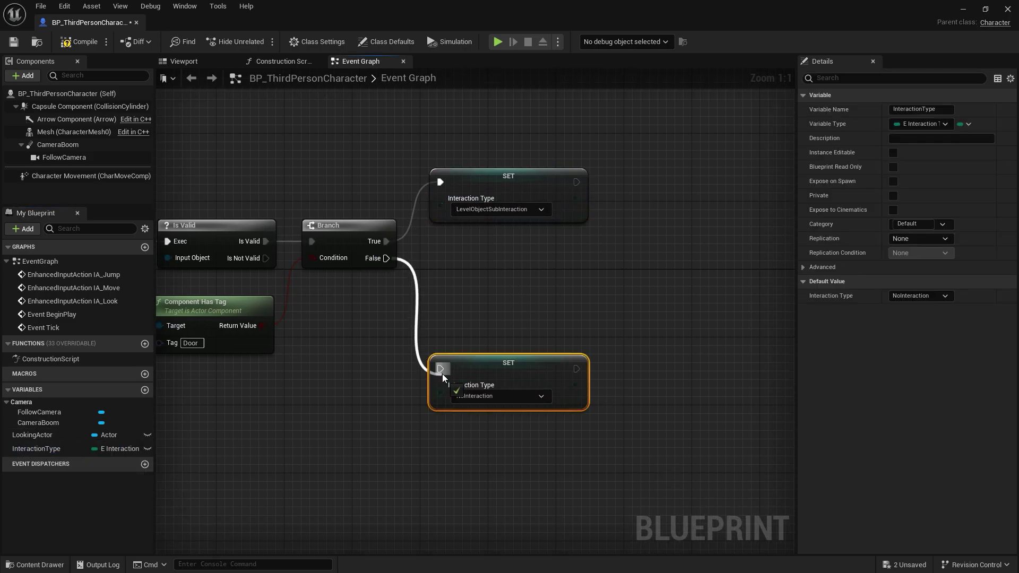
click(486, 399)
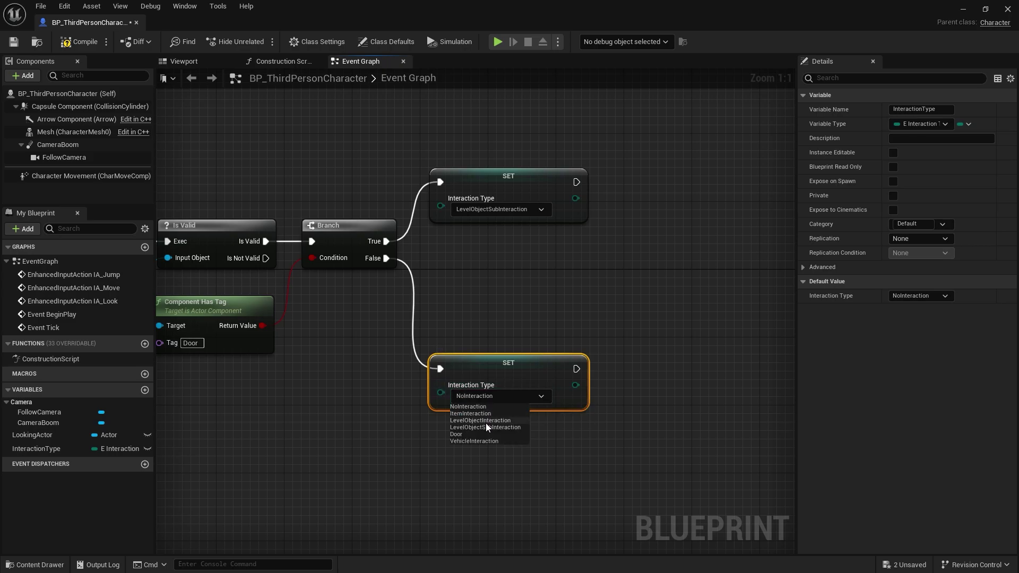
click(475, 441)
click(442, 450)
drag(515, 373, 513, 288)
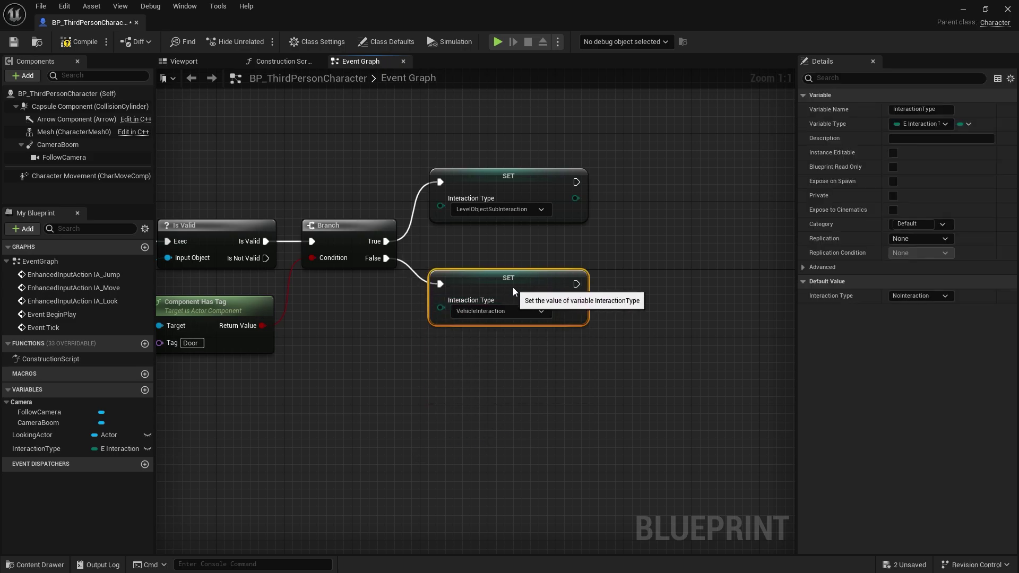
drag(509, 200, 509, 233)
Add a Print String after the door setter that prints 'Found vehicle door'
right_drag(671, 246, 508, 289)
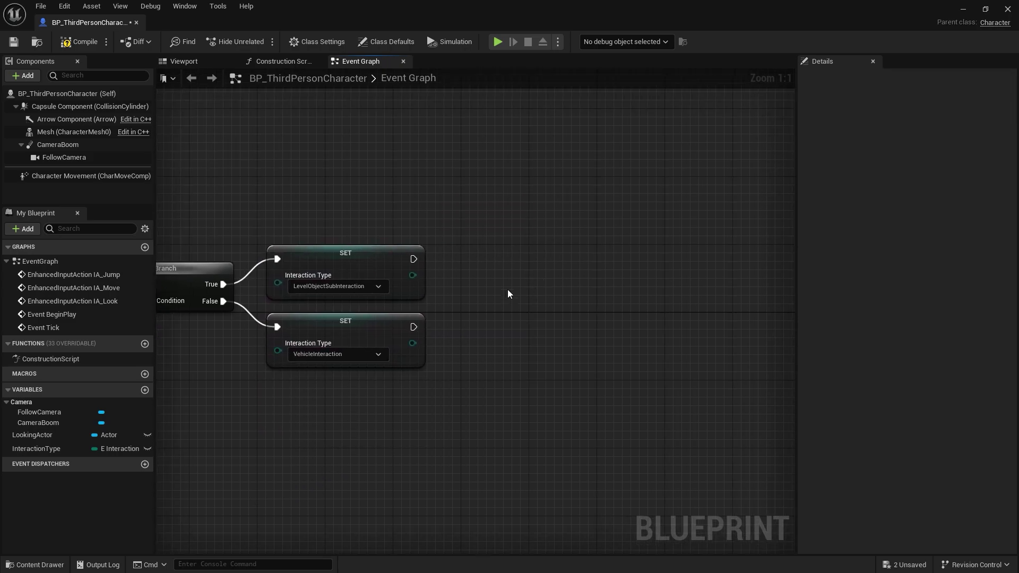
scroll(499, 291, down, 2)
right_click(488, 298)
text(pri)
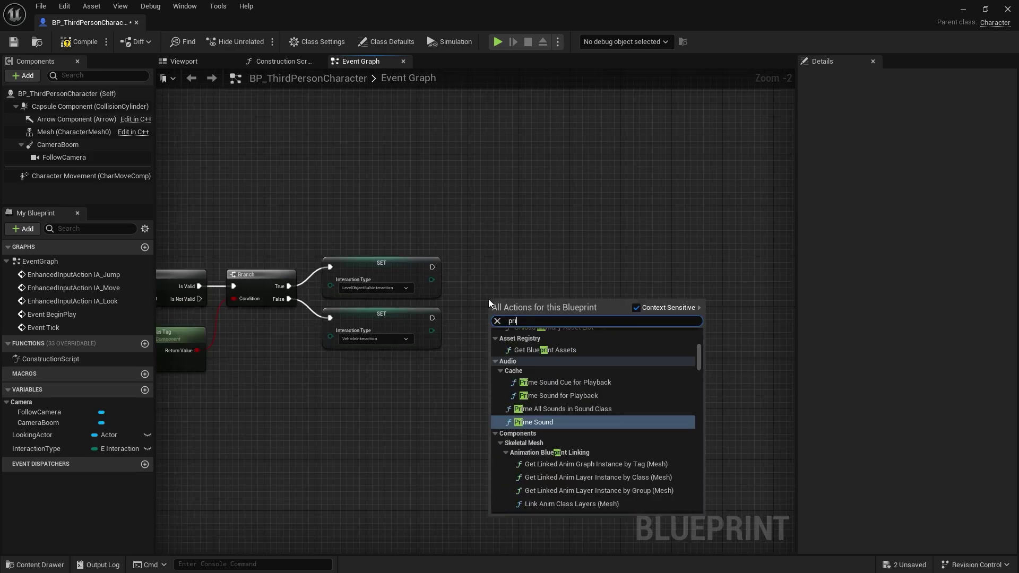
text(nt)
key(Return)
scroll(466, 281, up, 2)
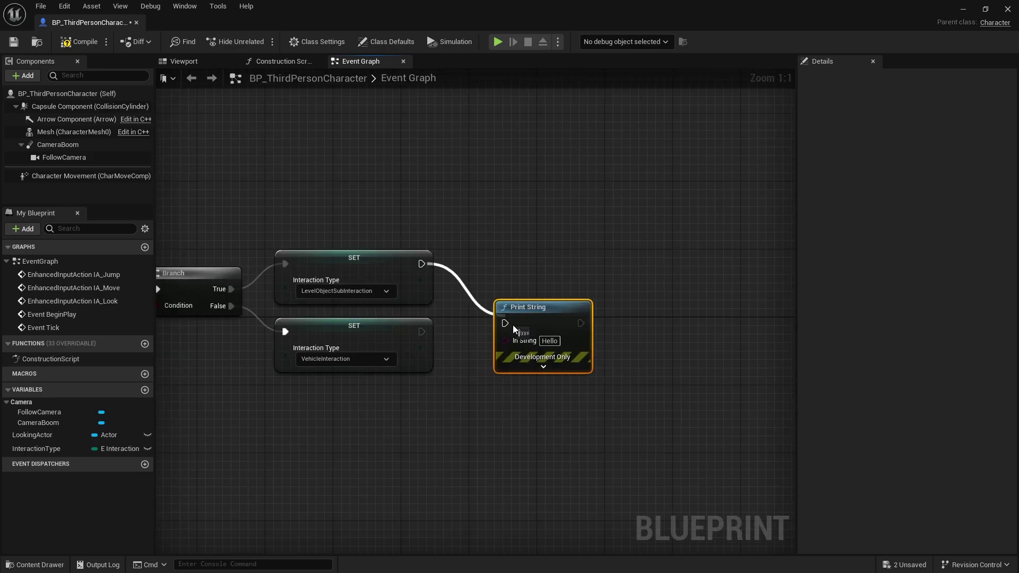
drag(424, 265, 505, 324)
click(551, 342)
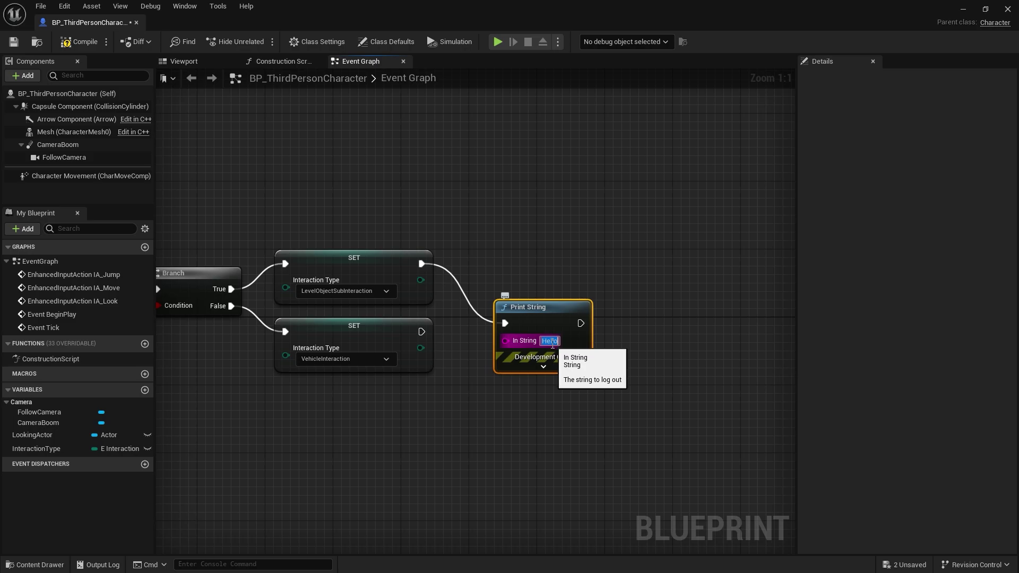
text(Found)
key(Return)
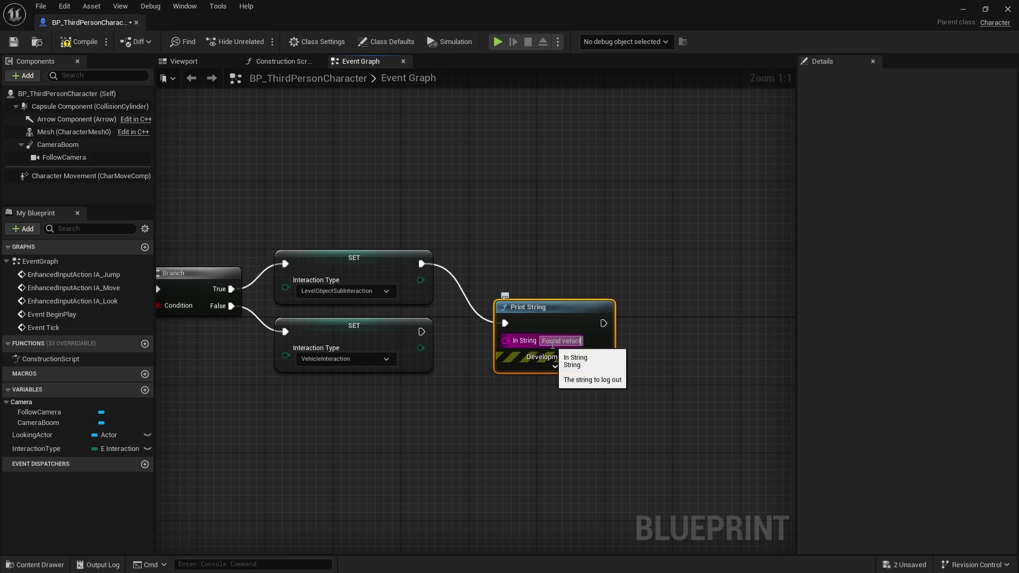
text(e de)
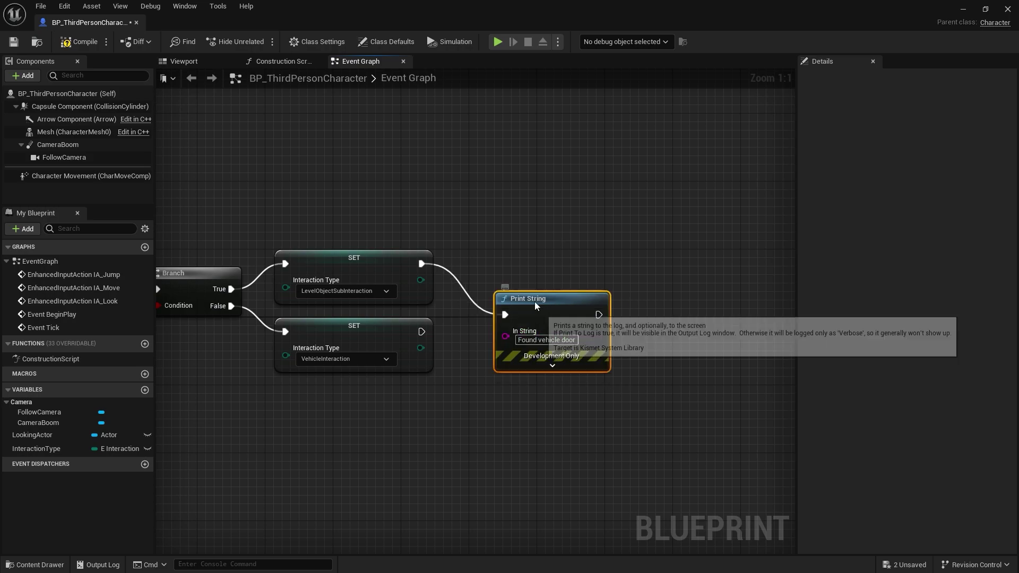
drag(531, 307, 505, 205)
Add a second Print String after the VehicleInteraction setter that prints 'Found vehicle'
drag(422, 331, 488, 375)
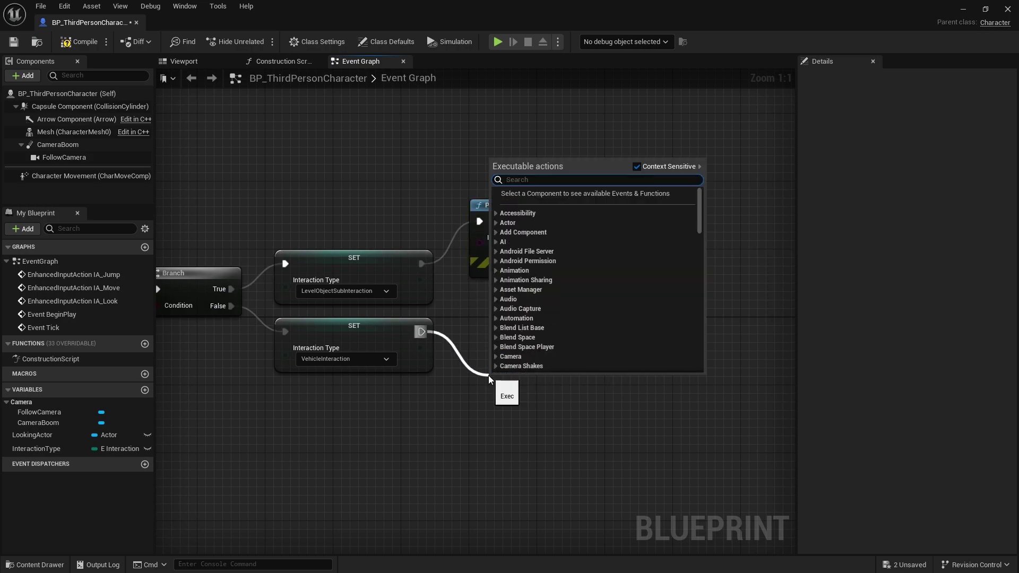
text(print)
key(Return)
click(542, 409)
text(Found vehicle)
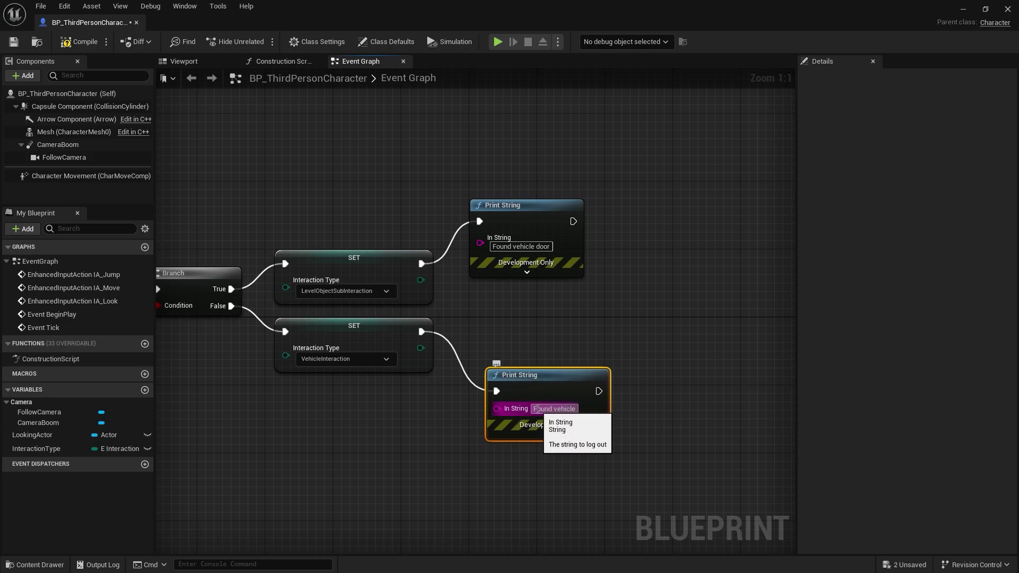
key(Return)
right_drag(591, 316, 708, 315)
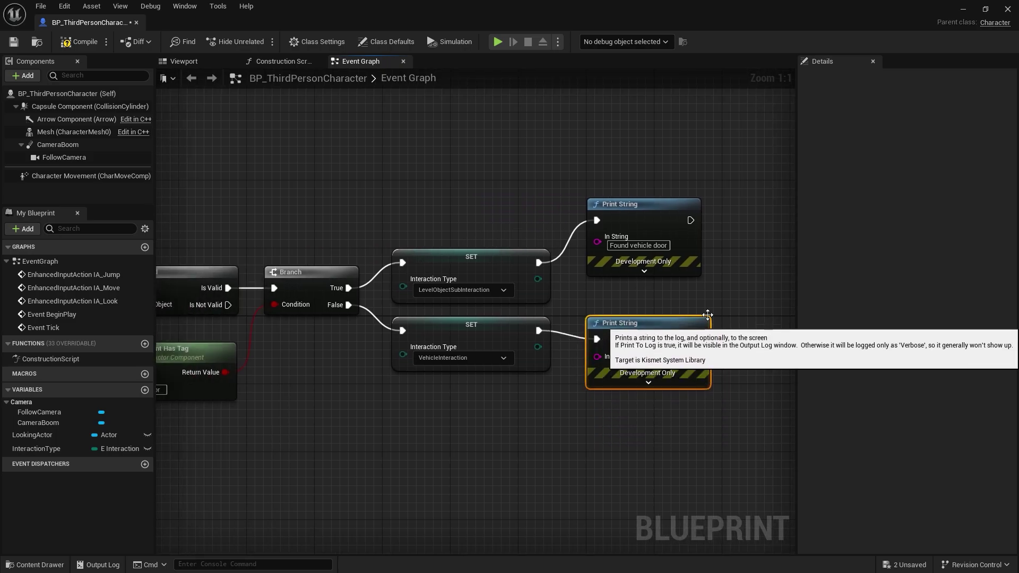
scroll(708, 315, down, 2)
scroll(564, 372, down, 2)
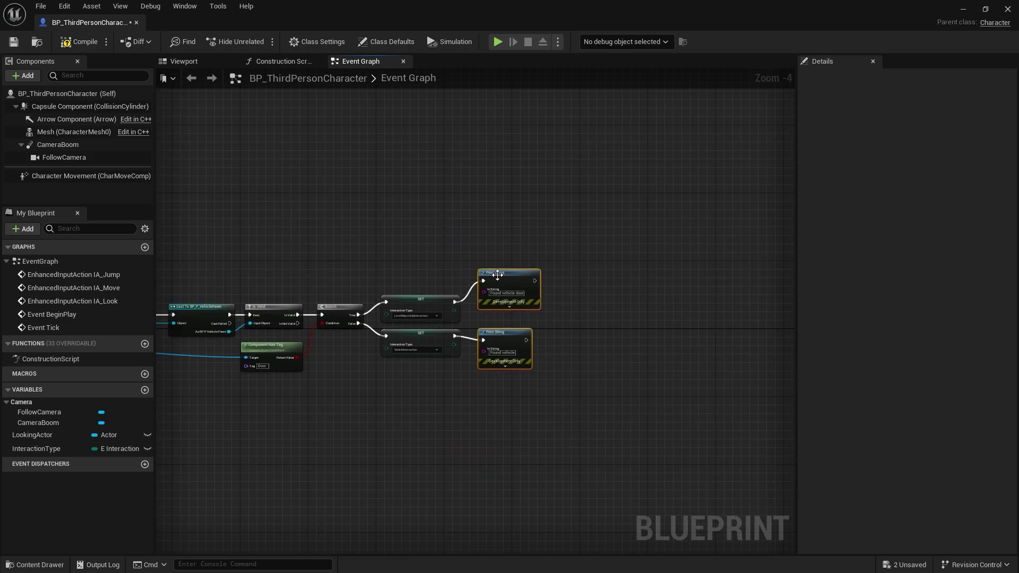
Place an E key event node with Pressed, Released and Key outputs below the existing node chain
right_drag(536, 253, 727, 251)
scroll(727, 252, down, 2)
scroll(616, 261, up, 1)
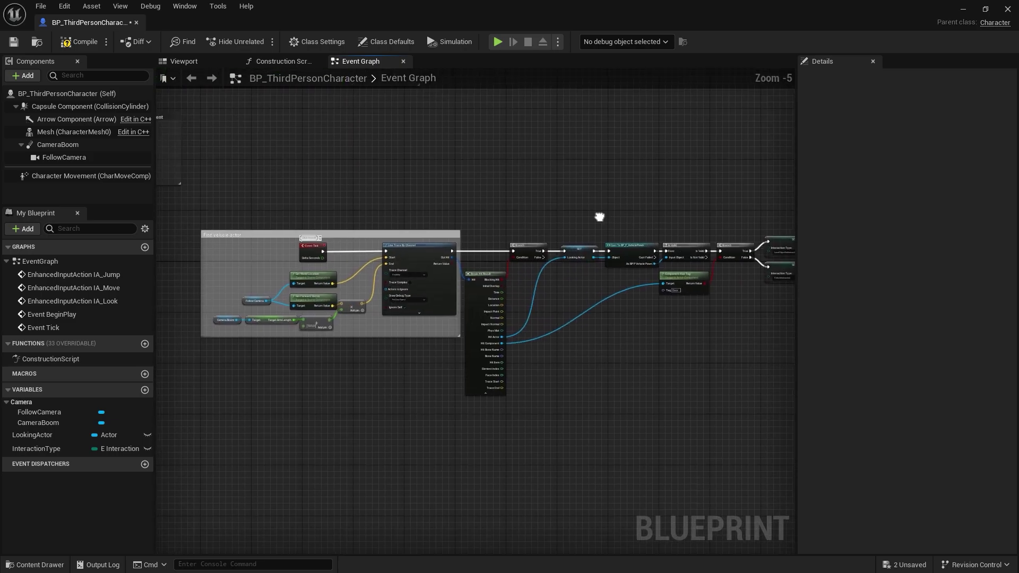
right_drag(616, 262, 640, 175)
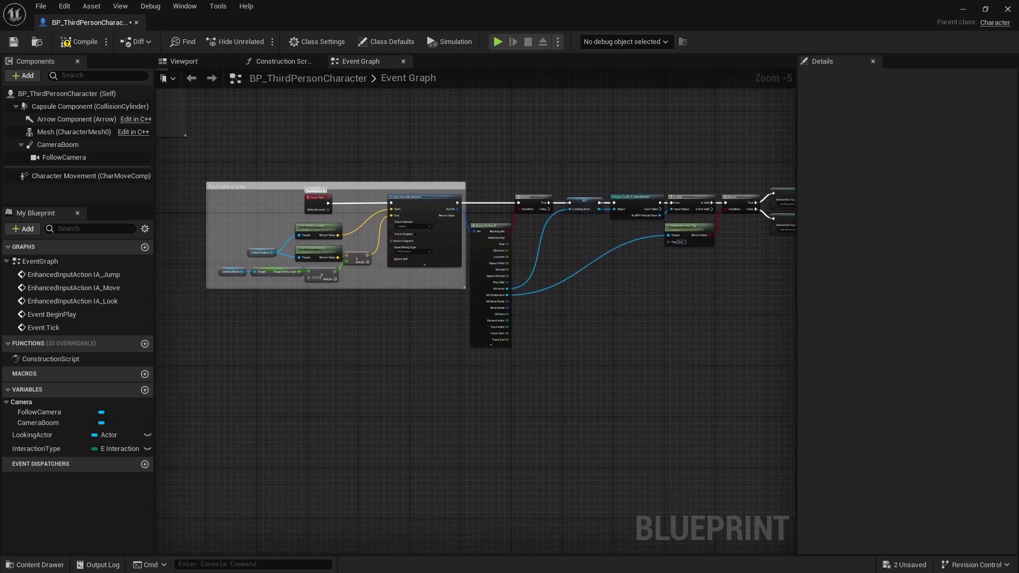
scroll(319, 383, up, 1)
right_click(375, 401)
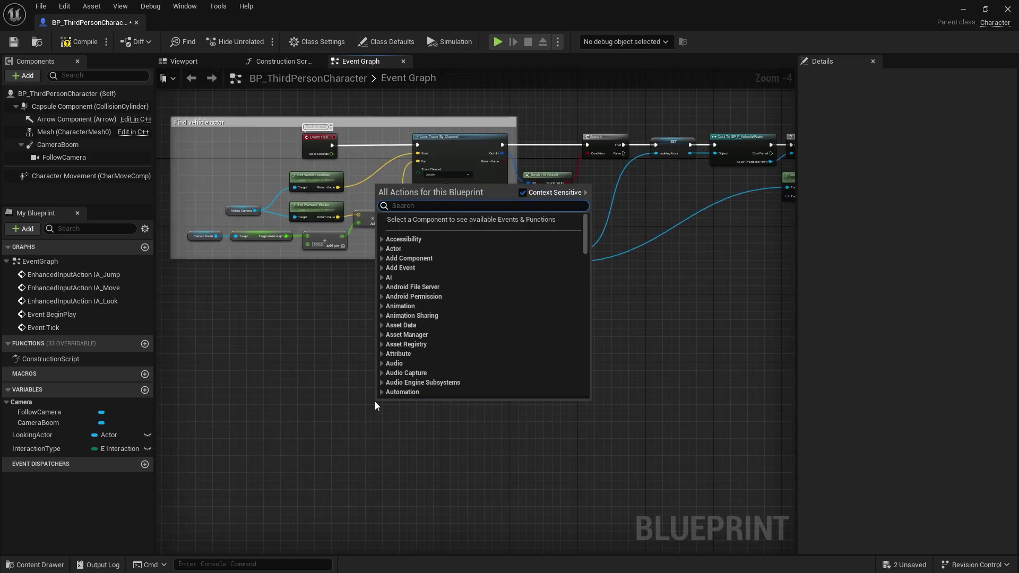
text(keyboard)
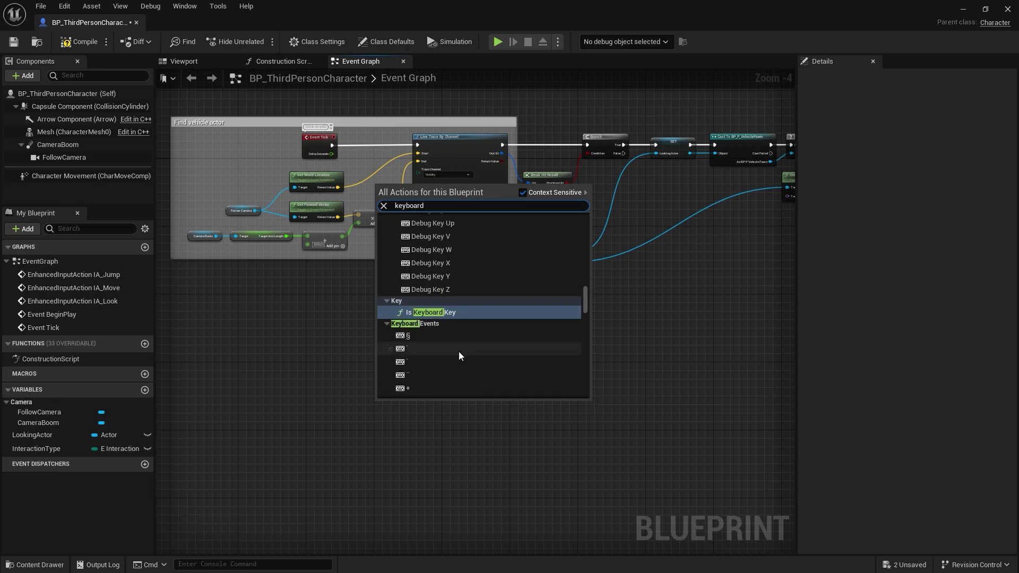
scroll(457, 348, down, 3)
scroll(457, 349, down, 3)
scroll(457, 343, down, 3)
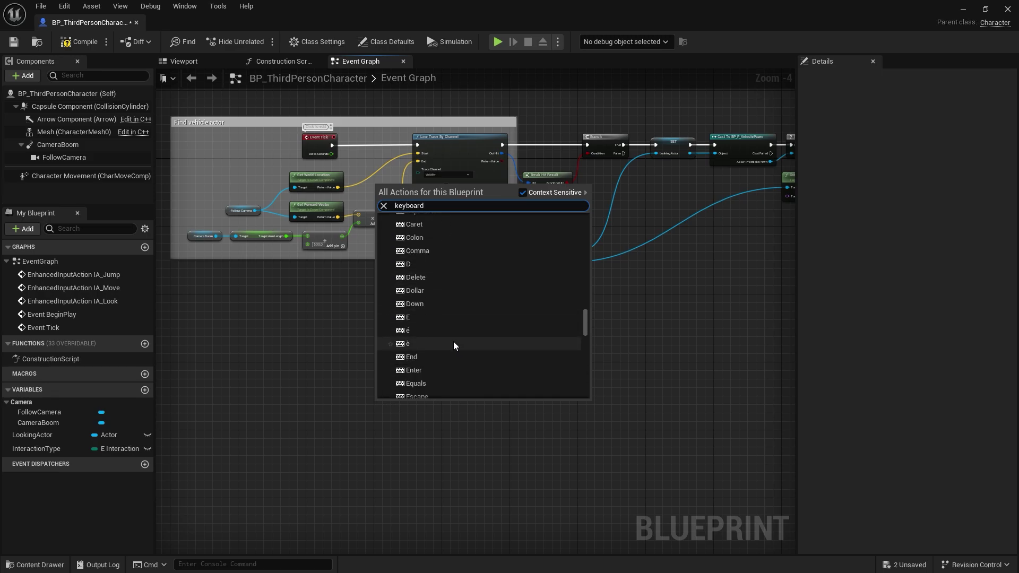
click(408, 317)
right_drag(432, 355, 376, 242)
scroll(308, 222, up, 3)
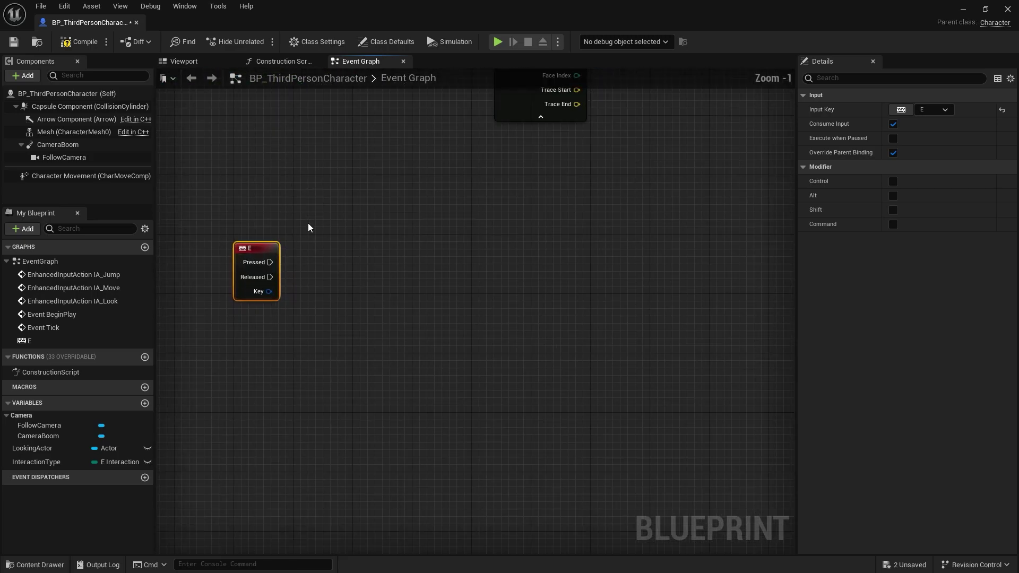
key(ctrl+z)
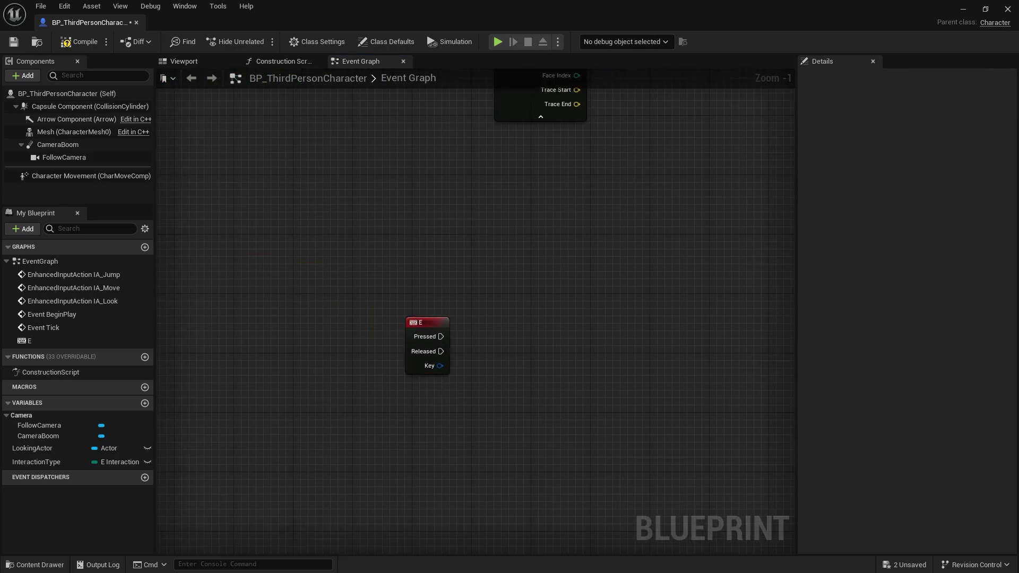
scroll(483, 363, up, 1)
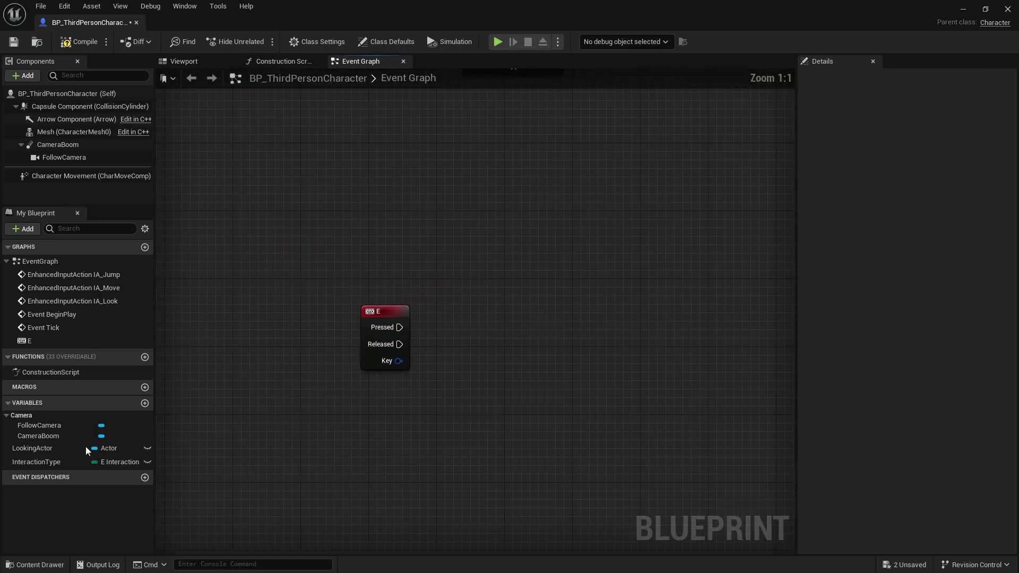
Make E Pressed run an Is Valid check on a Looking Actor getter
click(45, 451)
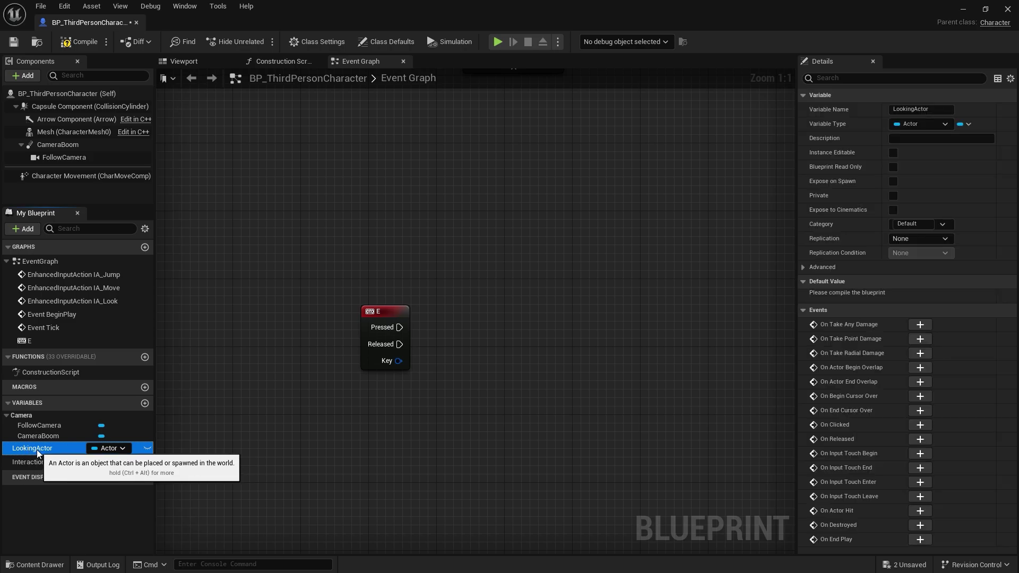
ctrl+drag(36, 450, 410, 406)
drag(389, 445, 432, 418)
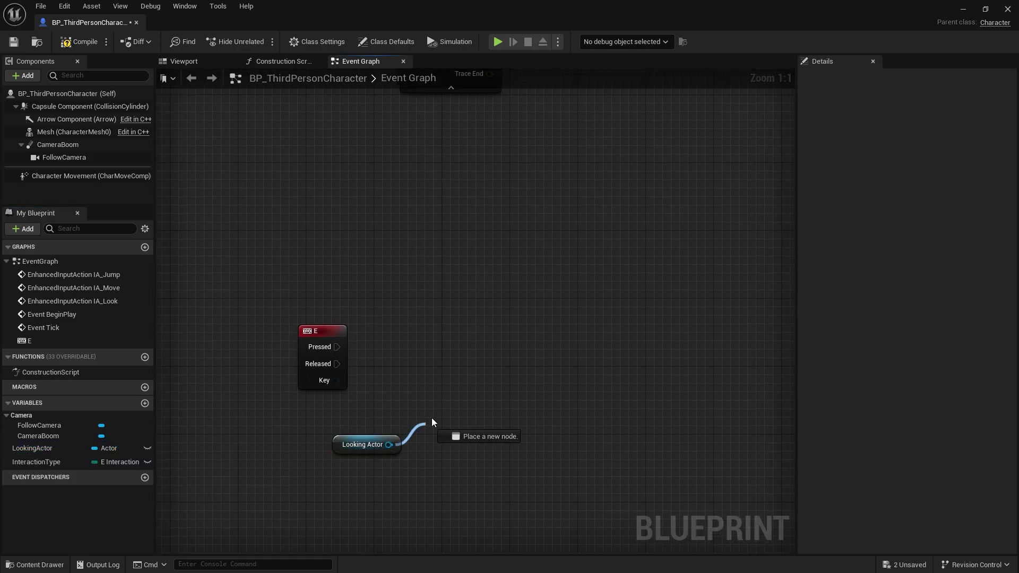
text(is val)
key(Down)
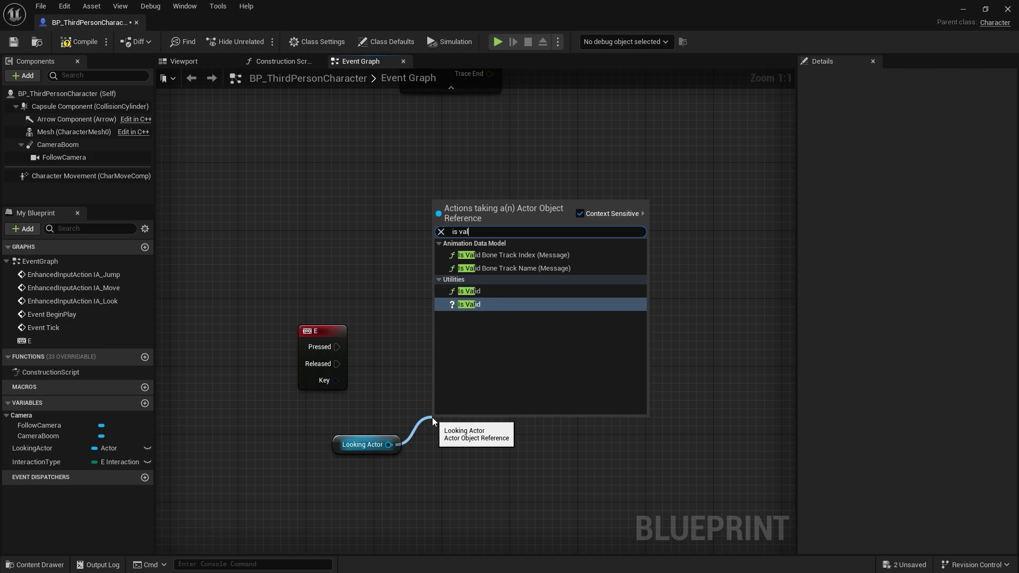
key(Return)
mouse_move(337, 347)
mouse_down()
mouse_move(434, 431)
mouse_move(460, 337)
mouse_up()
mouse_move(390, 415)
mouse_down()
mouse_move(305, 457)
mouse_move(430, 403)
mouse_up()
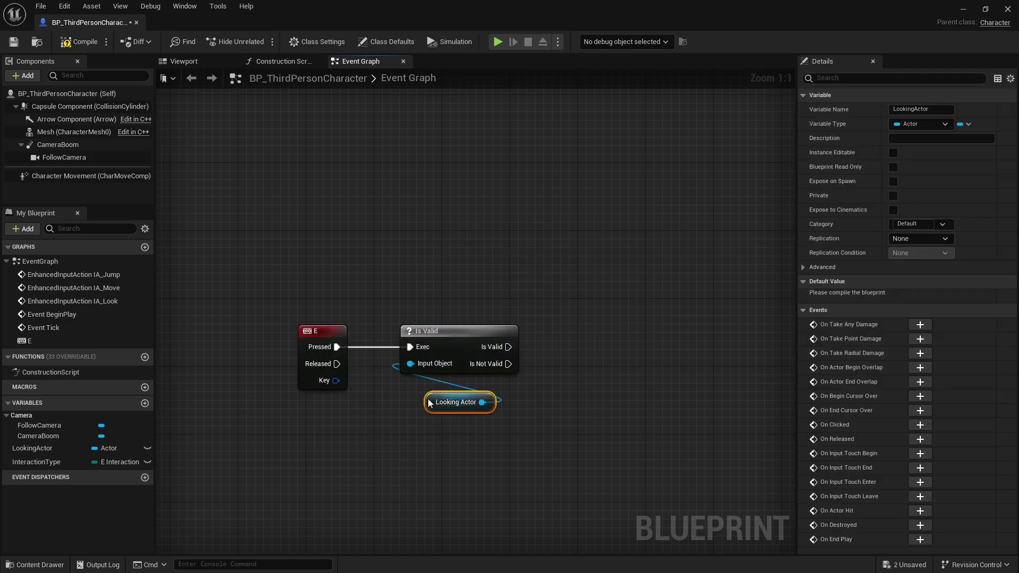
click(602, 398)
right_drag(602, 398, 456, 400)
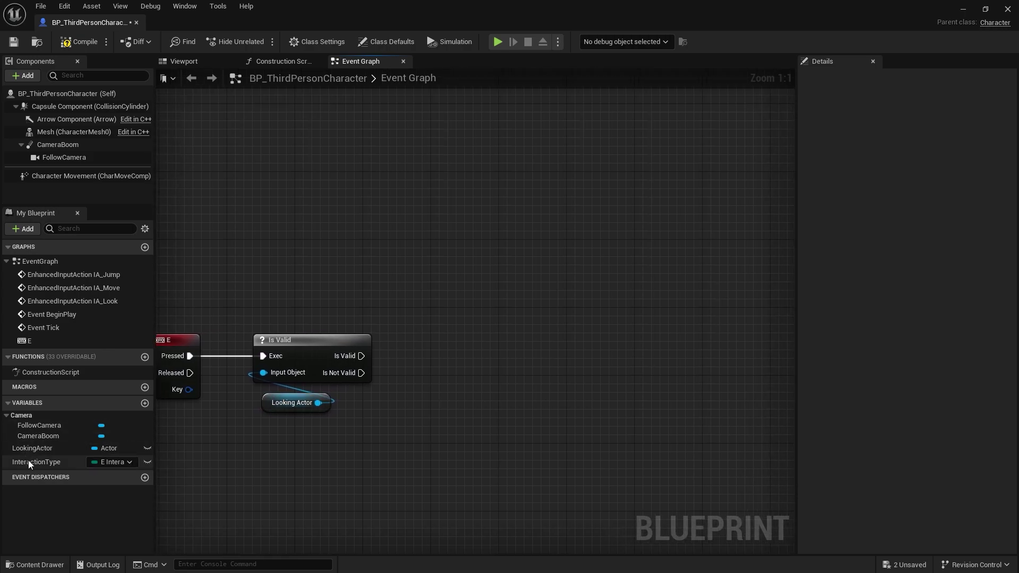
Run Is Valid into a Switch on Interaction Type, and drop another Looking Actor getter
mouse_move(27, 460)
mouse_down()
mouse_move(419, 450)
mouse_move(520, 432)
mouse_up()
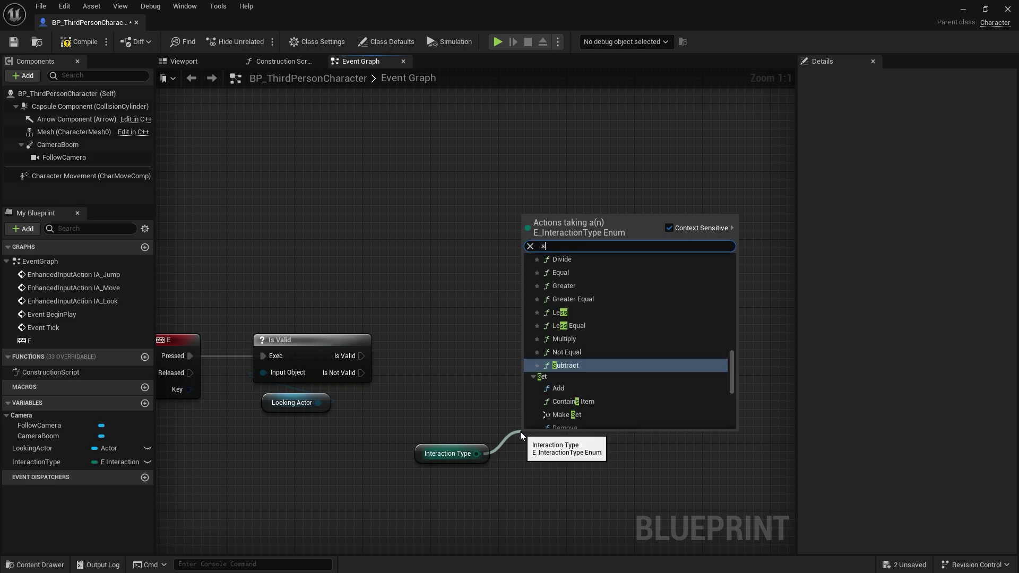
text(swi)
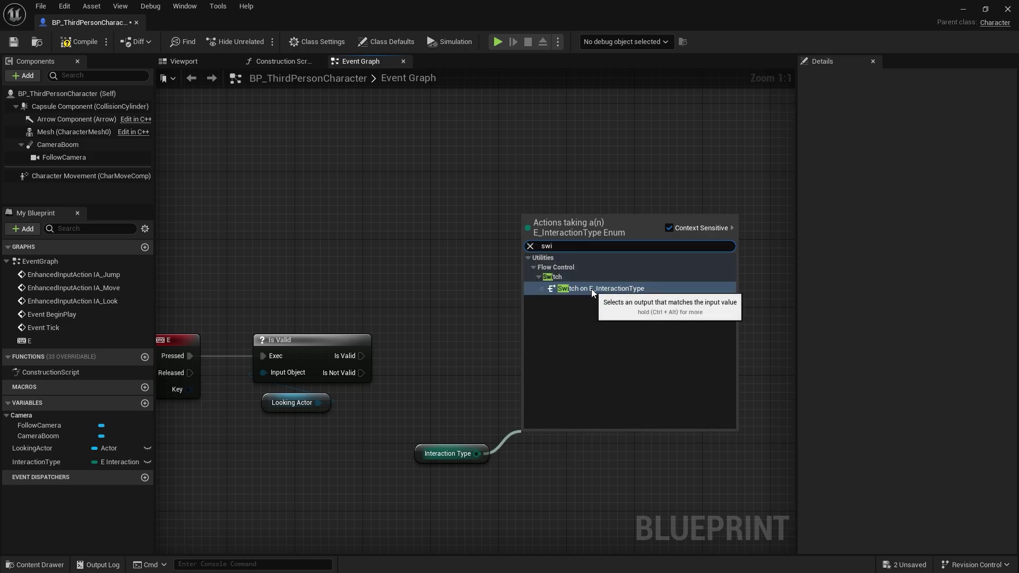
click(592, 289)
mouse_move(360, 357)
mouse_down()
mouse_move(530, 450)
mouse_move(518, 340)
mouse_up()
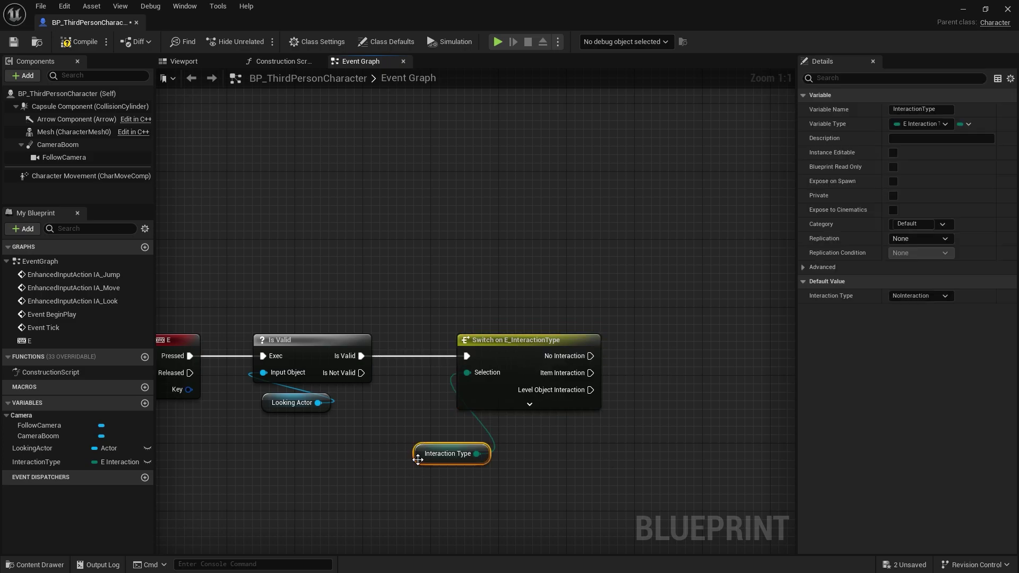
drag(452, 454, 502, 428)
click(558, 438)
drag(650, 441, 459, 329)
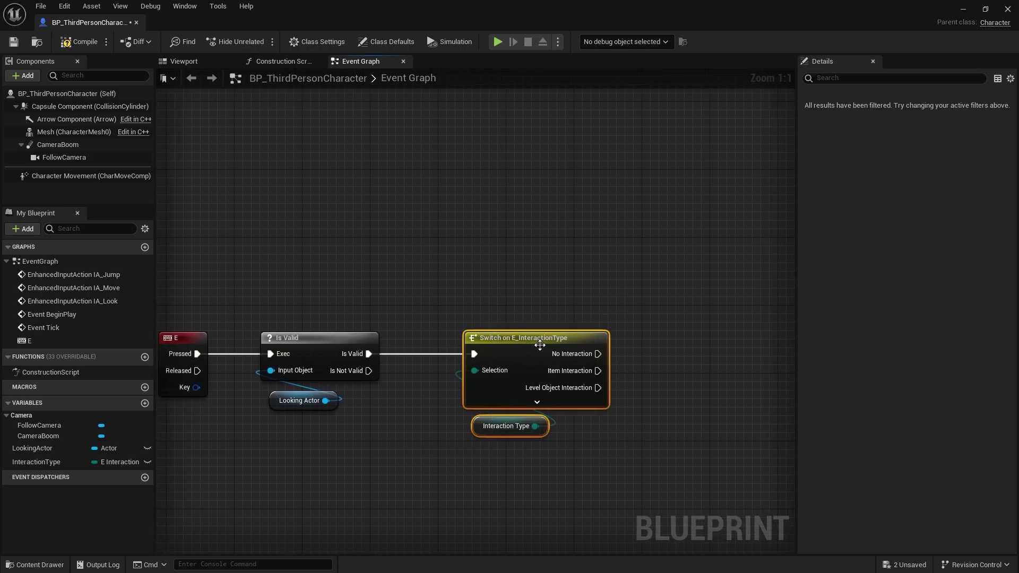
drag(531, 337, 488, 337)
click(672, 346)
scroll(582, 333, down, 1)
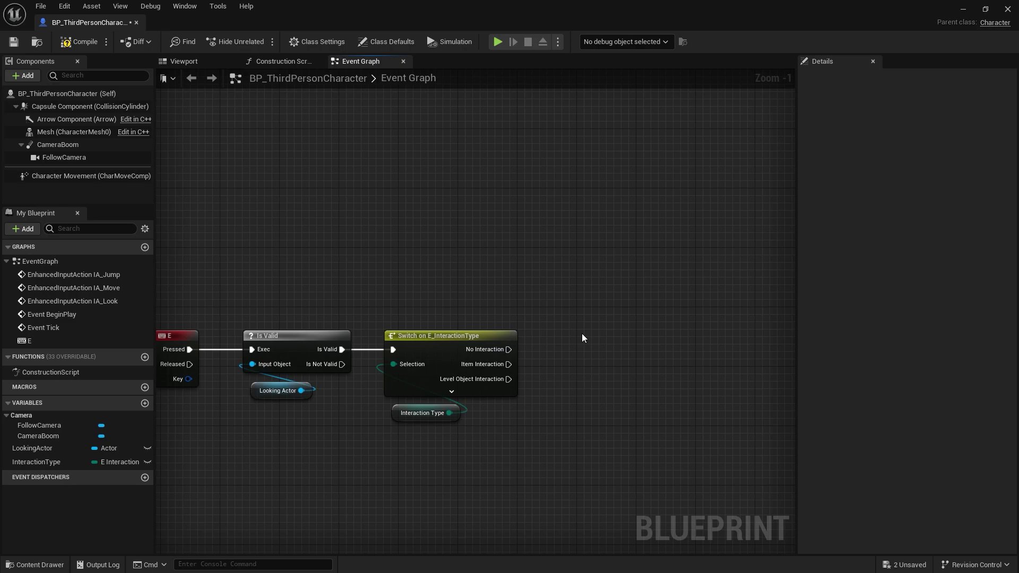
right_drag(582, 334, 592, 297)
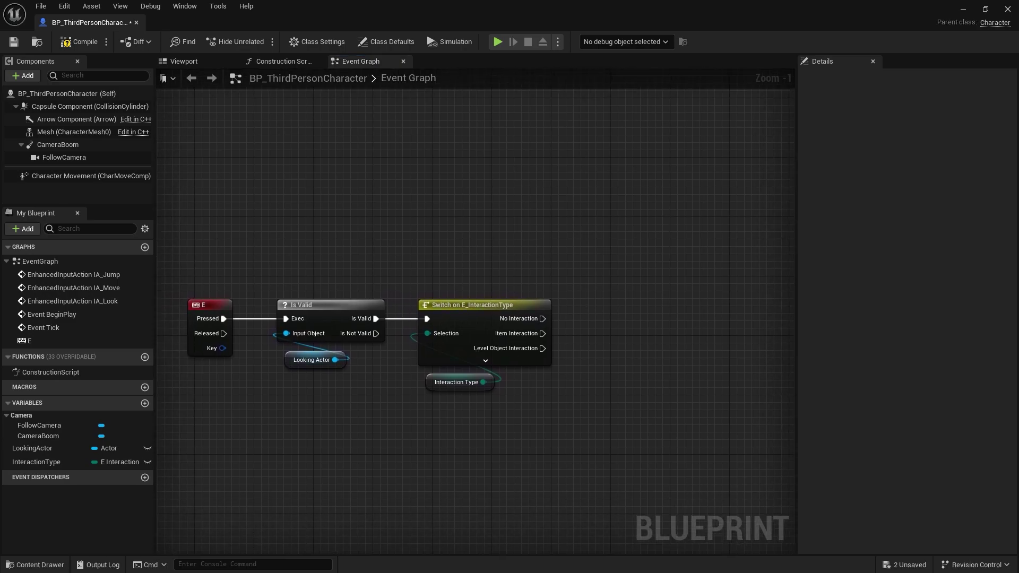
scroll(664, 324, up, 1)
right_drag(633, 325, 463, 320)
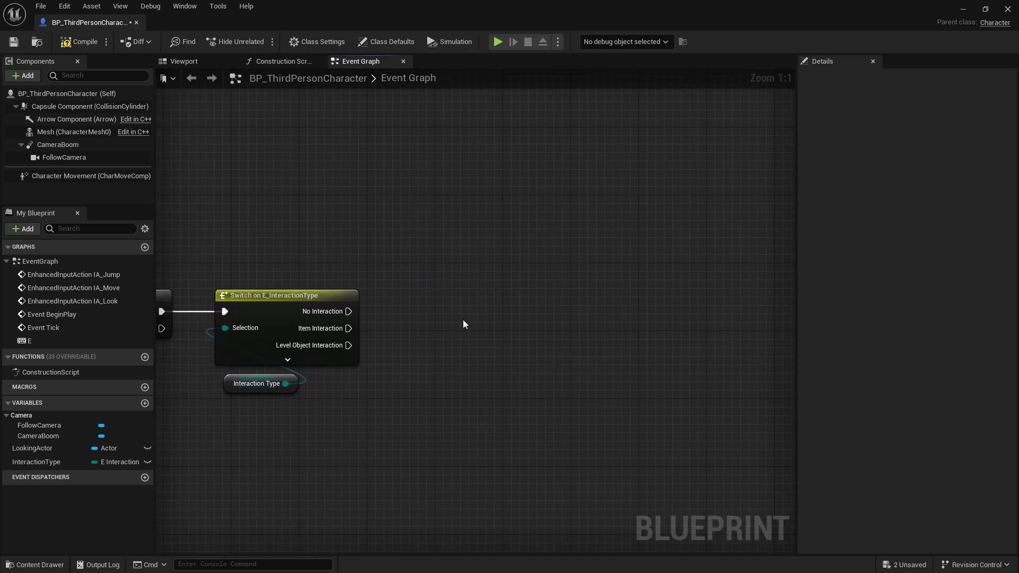
ctrl+drag(31, 450, 553, 394)
Call Interact Door on Looking Actor from the Level Object Sub Interaction case
text(i)
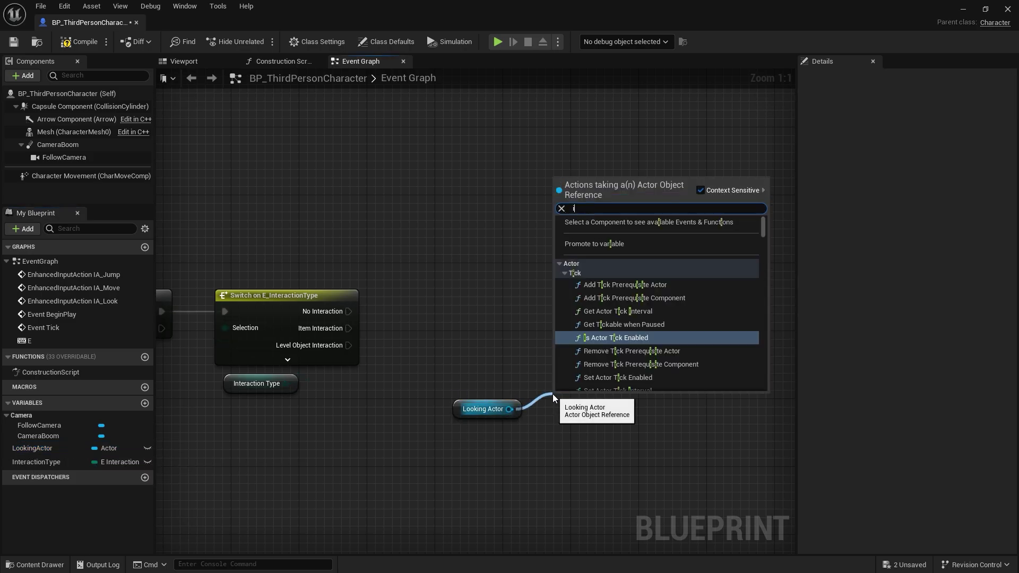
text(nteract door)
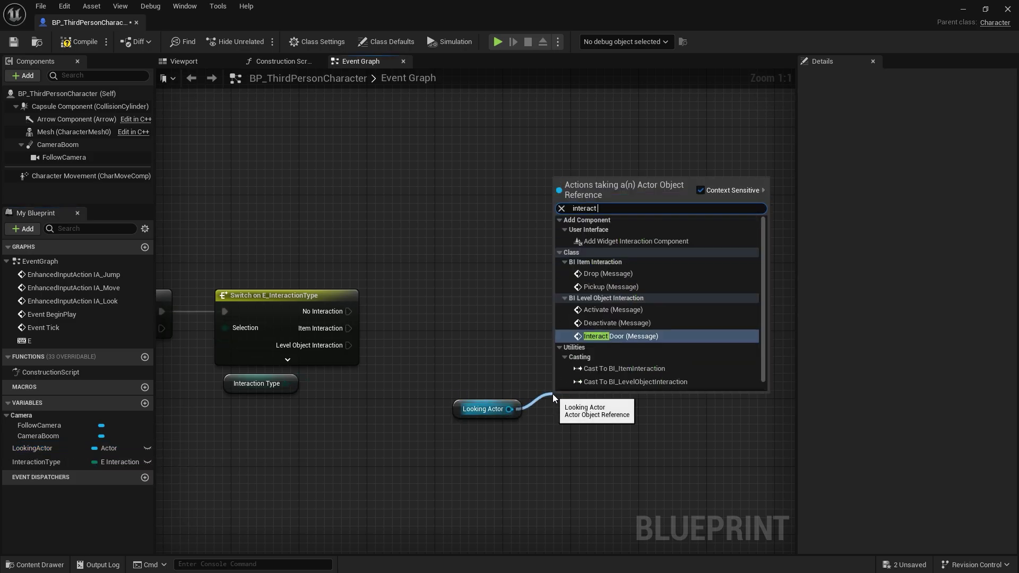
click(654, 242)
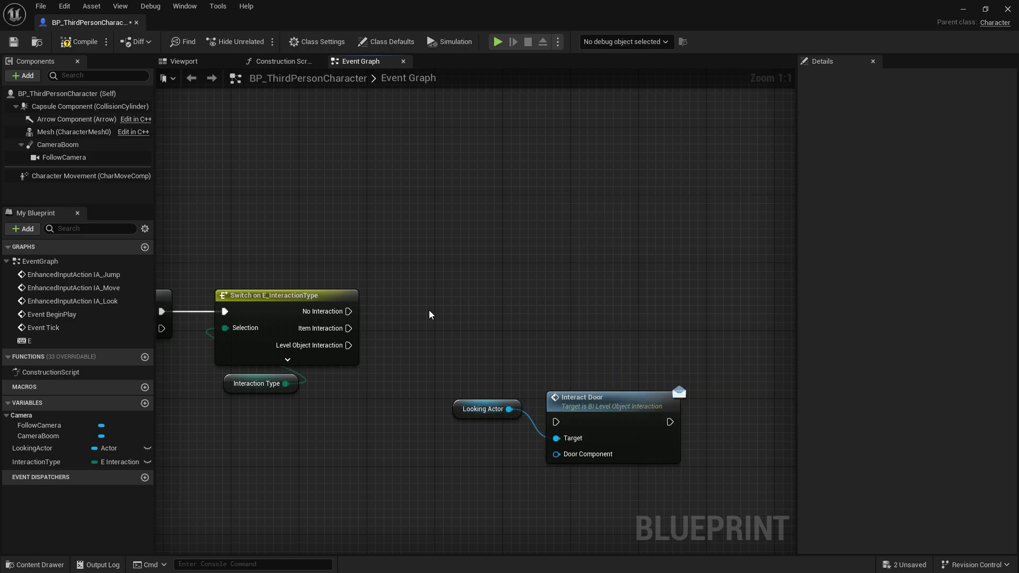
drag(256, 383, 197, 417)
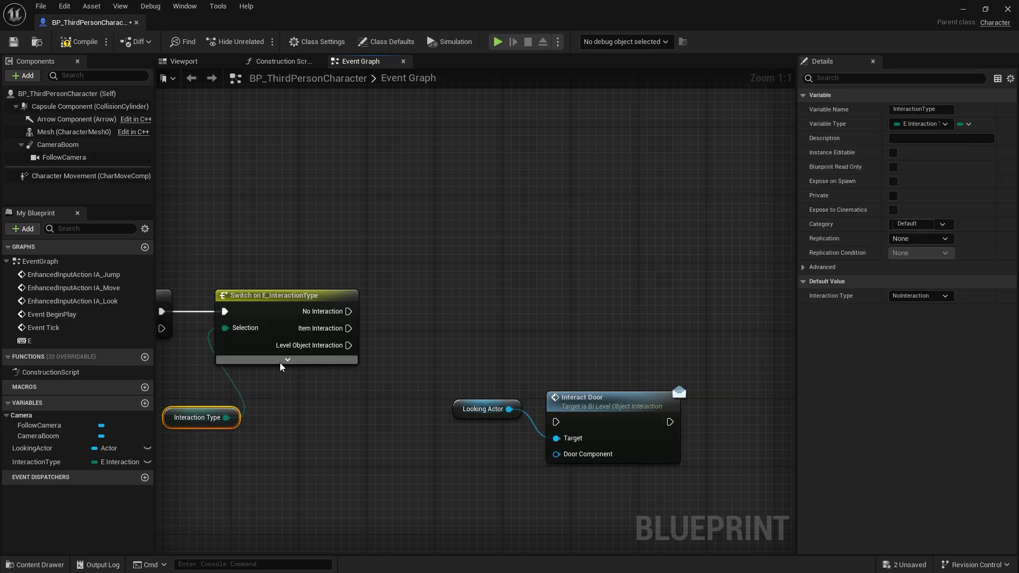
click(287, 360)
click(336, 457)
drag(276, 388, 292, 387)
click(381, 456)
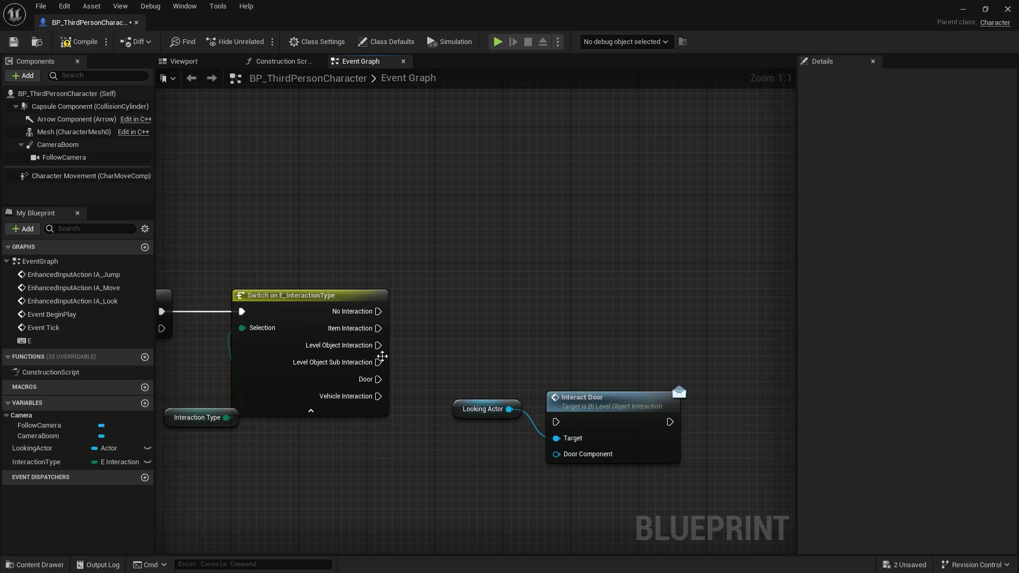
drag(379, 362, 555, 423)
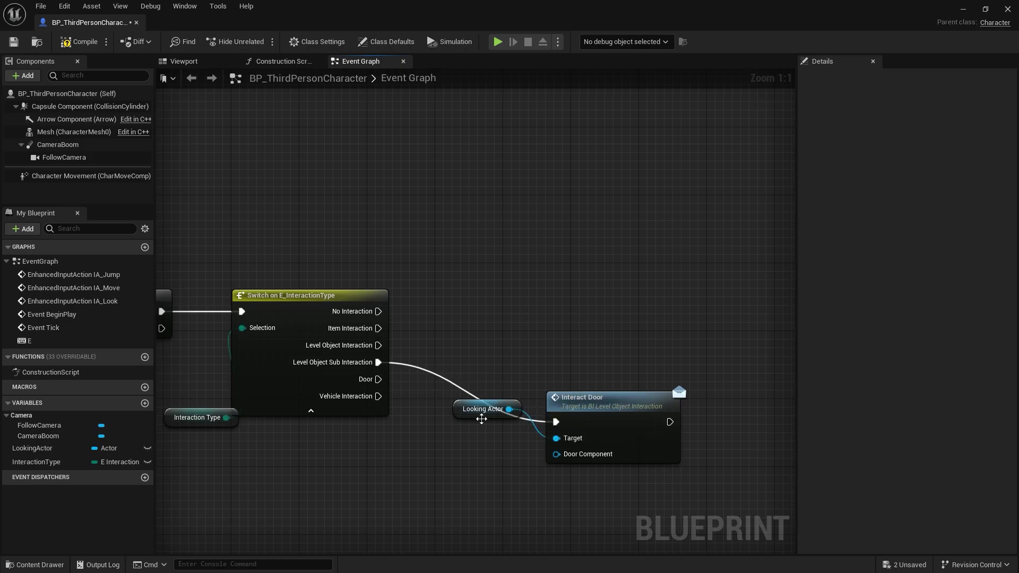
mouse_move(481, 419)
mouse_down()
mouse_move(556, 496)
mouse_move(587, 485)
mouse_up()
ctrl+click(603, 421)
drag(603, 421, 603, 361)
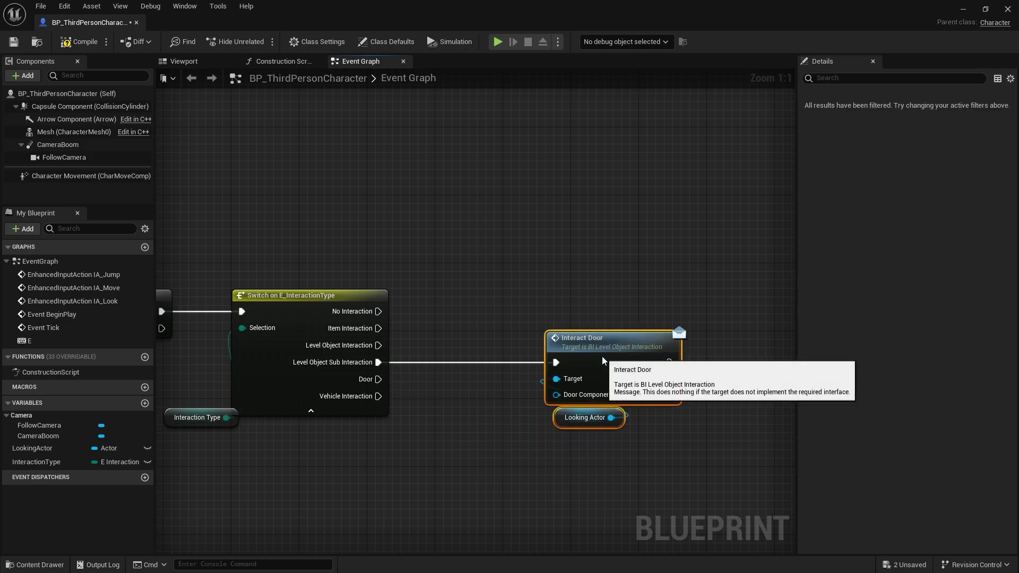
Feed the line trace's Hit Component into Interact Door's Door Component
click(503, 295)
right_drag(502, 296, 566, 301)
scroll(670, 427, down, 4)
scroll(591, 425, up, 1)
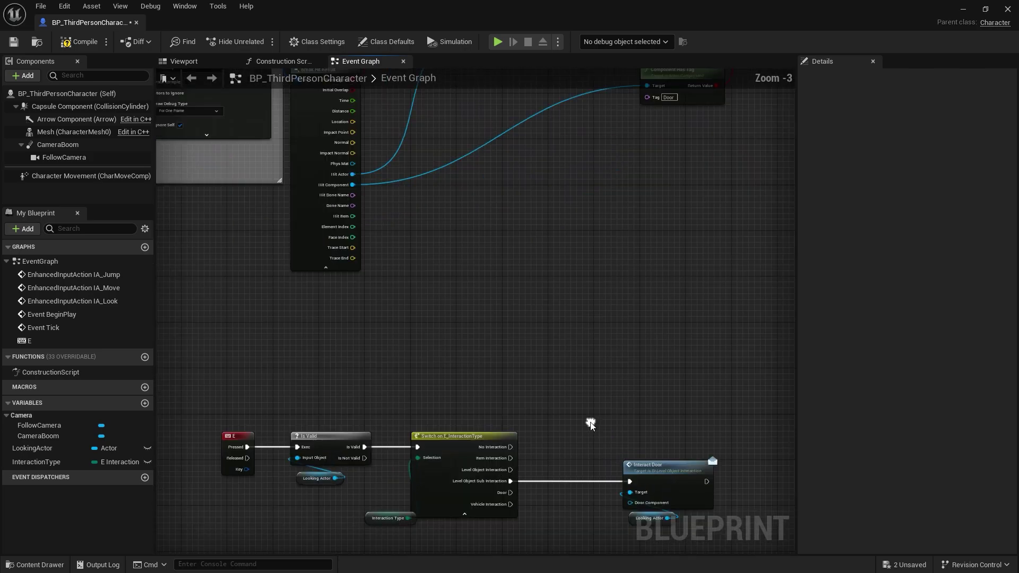
drag(352, 185, 630, 502)
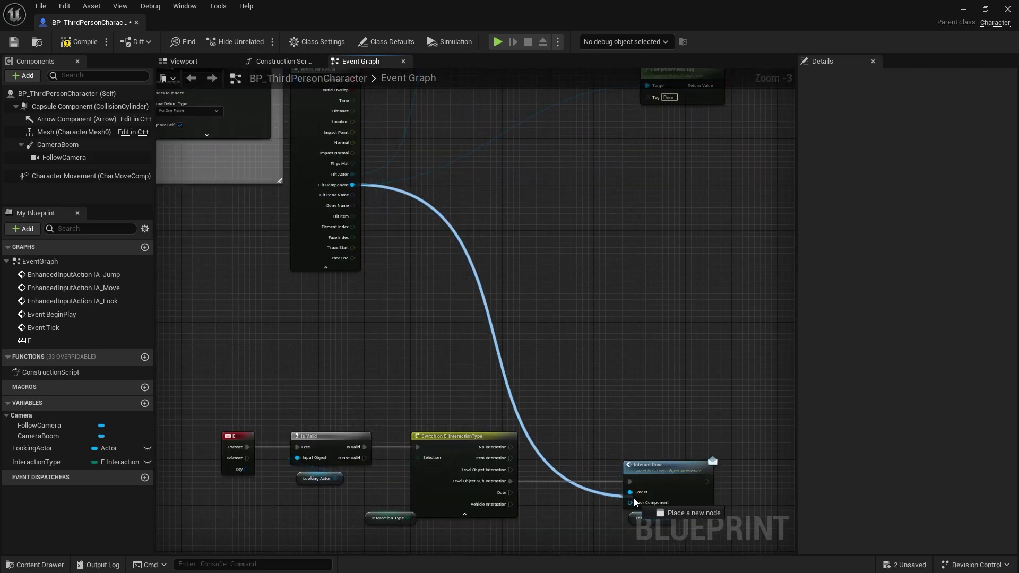
right_drag(636, 492, 522, 217)
scroll(526, 284, up, 1)
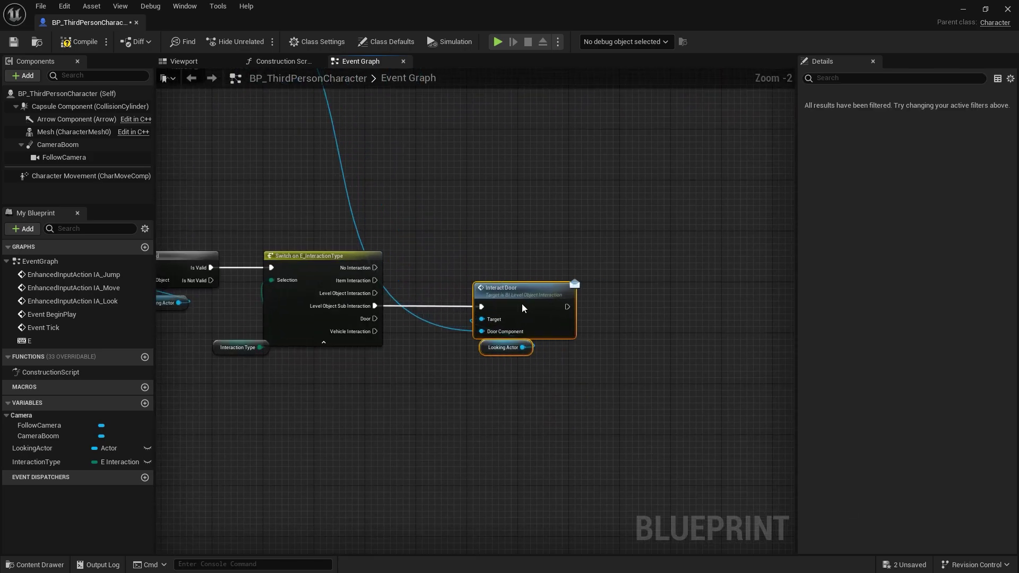
right_drag(595, 379, 540, 348)
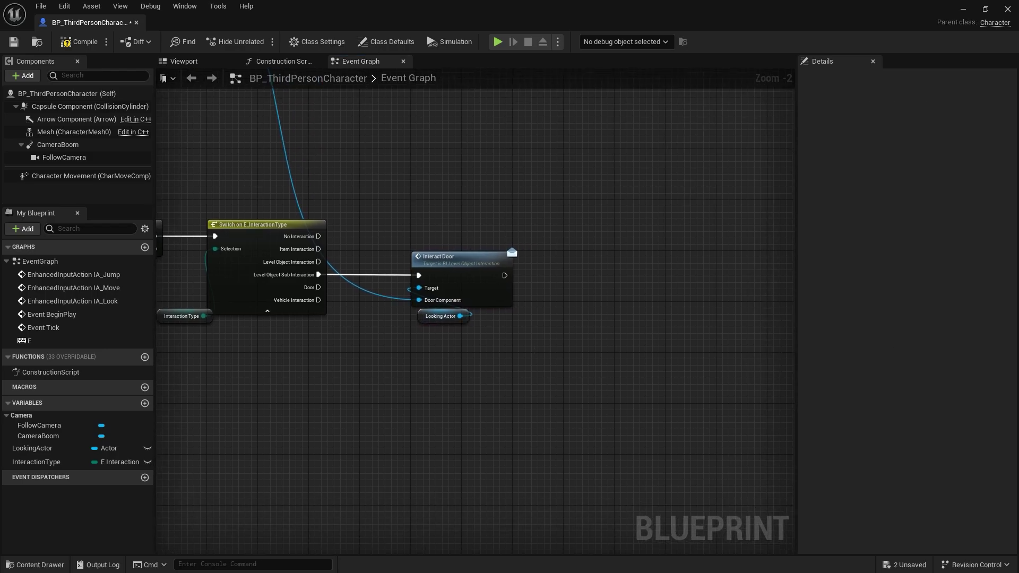
Wrap Interact Door and Looking Actor in a comment titled 'Open vehicle door'
drag(432, 337, 429, 209)
right_click(531, 225)
text(comme)
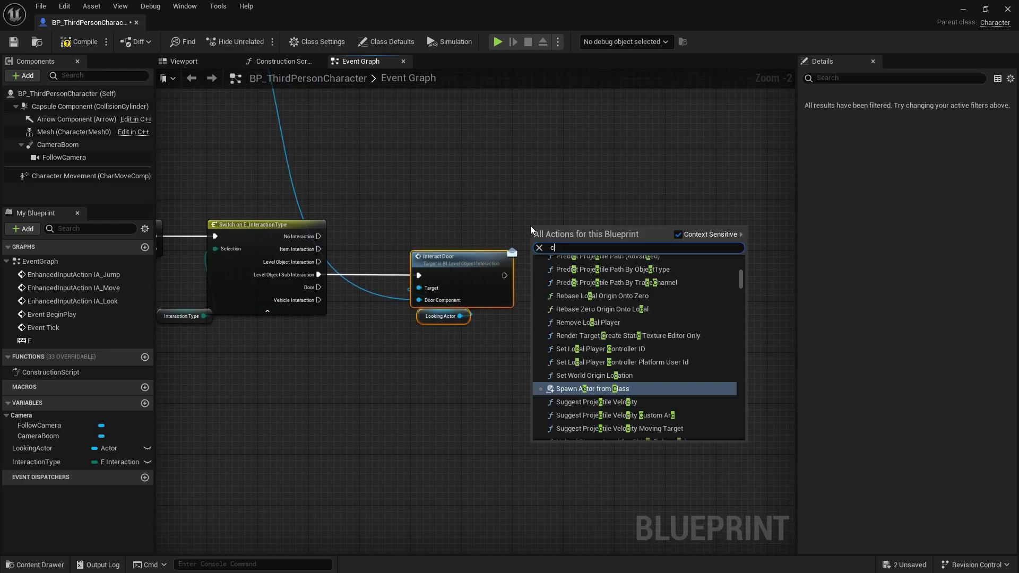
key(Return)
text(Open vehi)
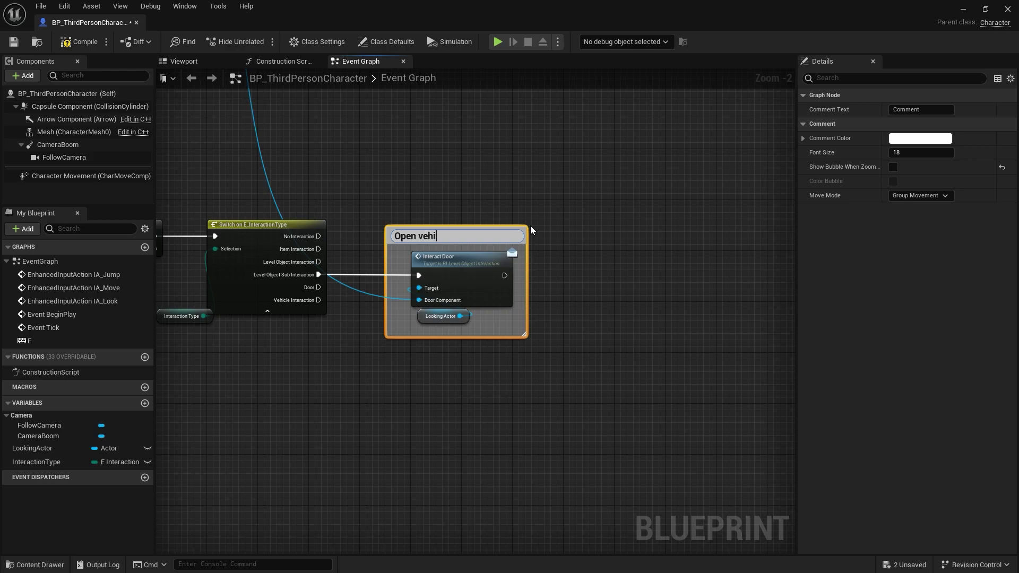
text(cle door)
Cast Looking Actor to BP_P_VehiclePawn, triggered by the Vehicle Interaction case
click(537, 228)
right_drag(537, 228, 598, 203)
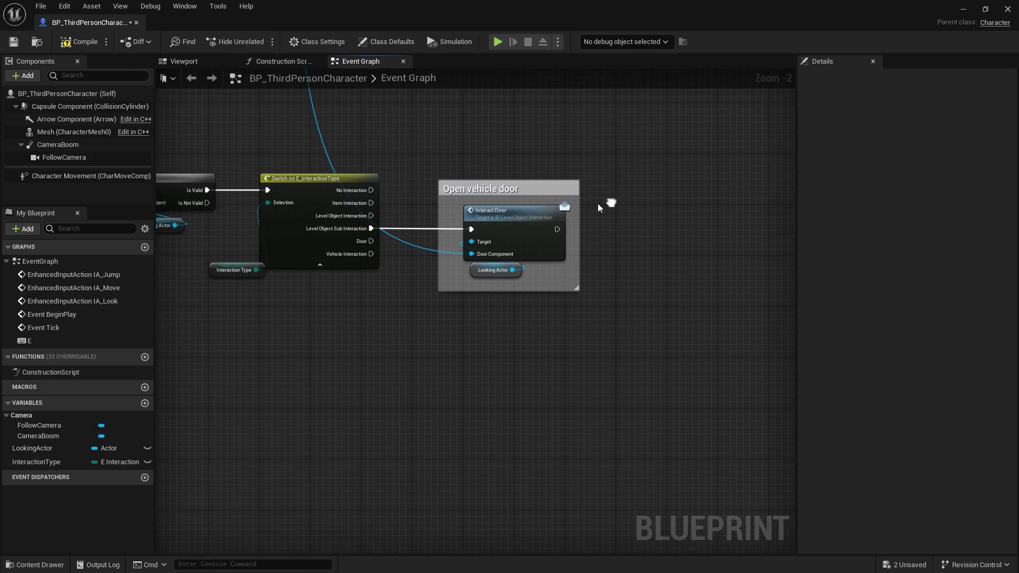
right_drag(489, 279, 520, 278)
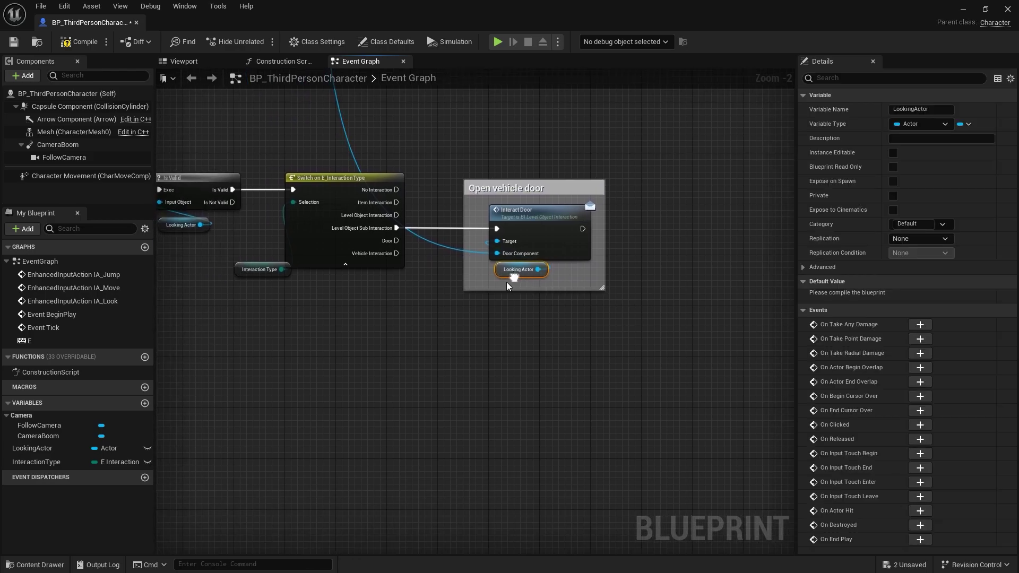
mouse_move(31, 448)
mouse_down()
mouse_move(423, 445)
mouse_move(498, 433)
mouse_up()
text(cast to BP_)
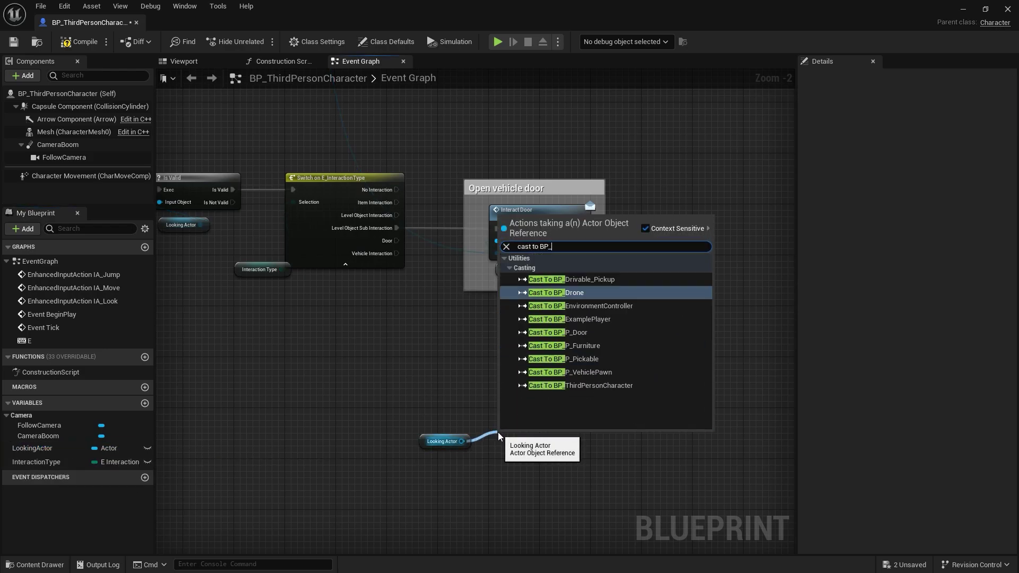
text(P_)
click(627, 320)
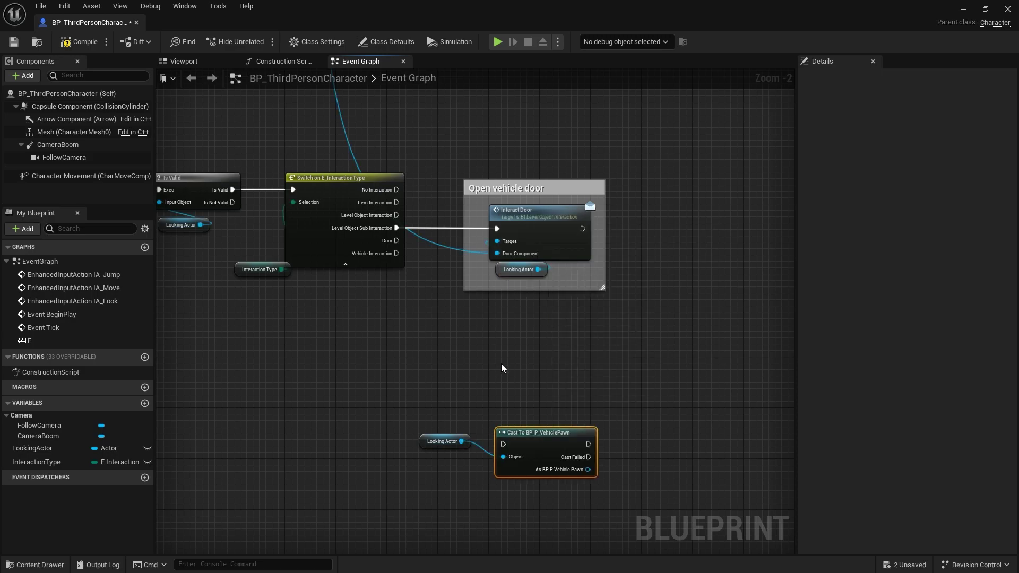
scroll(499, 430, up, 1)
mouse_move(545, 450)
mouse_down()
mouse_move(452, 390)
mouse_move(614, 386)
mouse_up()
right_drag(471, 280, 397, 257)
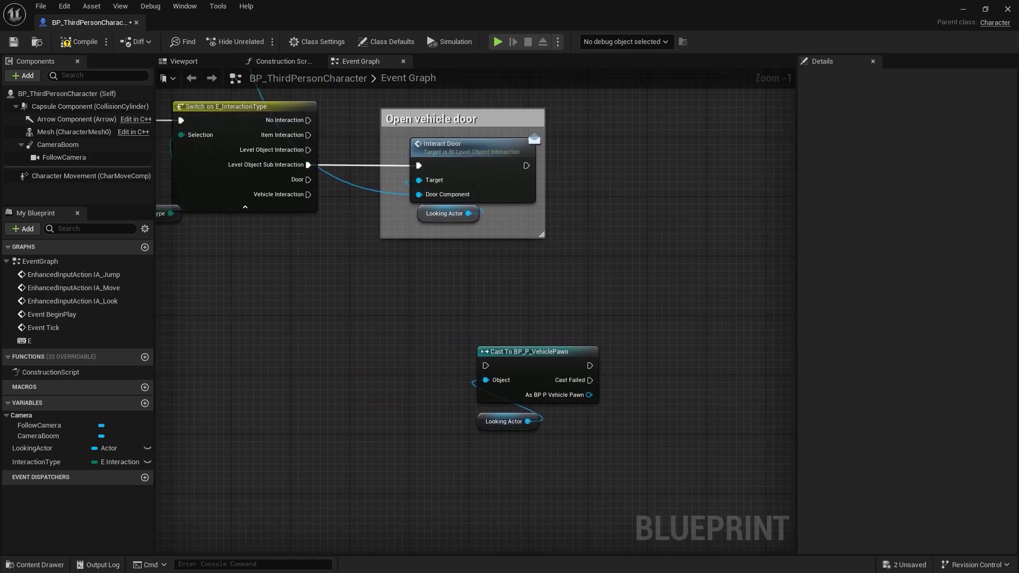
drag(308, 195, 485, 365)
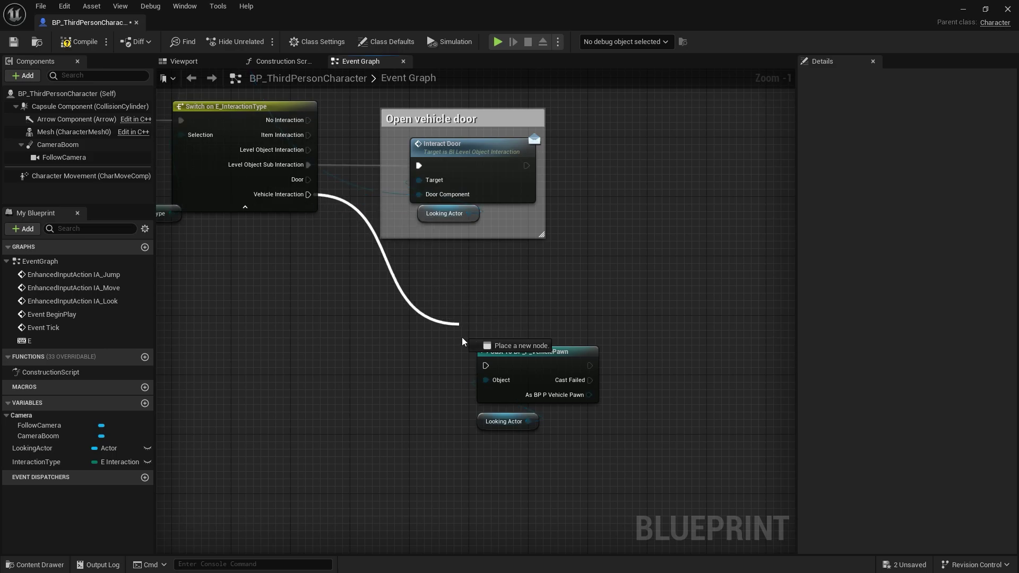
Group the cast and Looking Actor nodes in a comment titled 'Possess vehicle'
drag(512, 450, 460, 359)
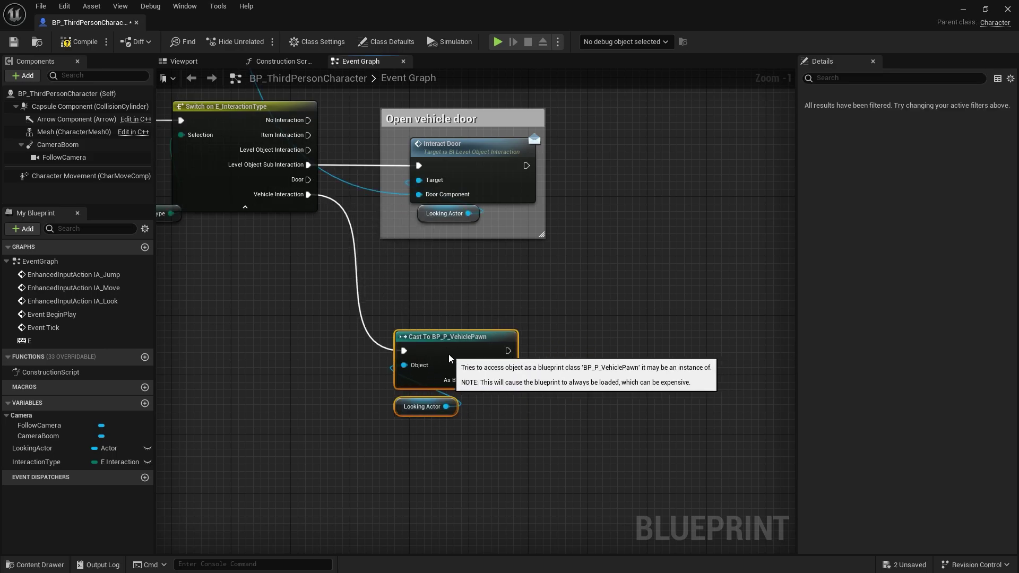
right_drag(661, 375, 495, 346)
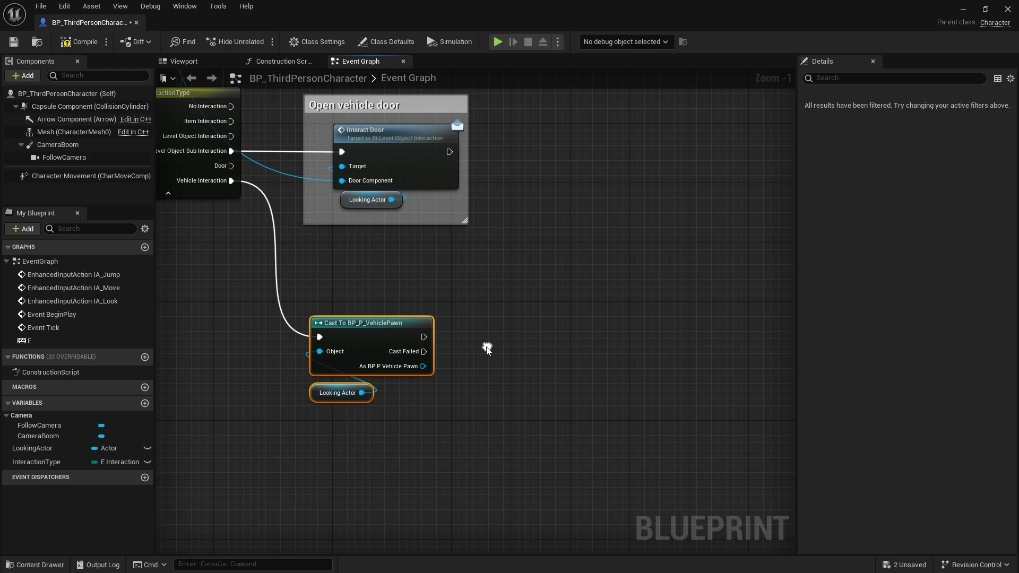
right_click(487, 346)
text(co)
key(Escape)
text(c)
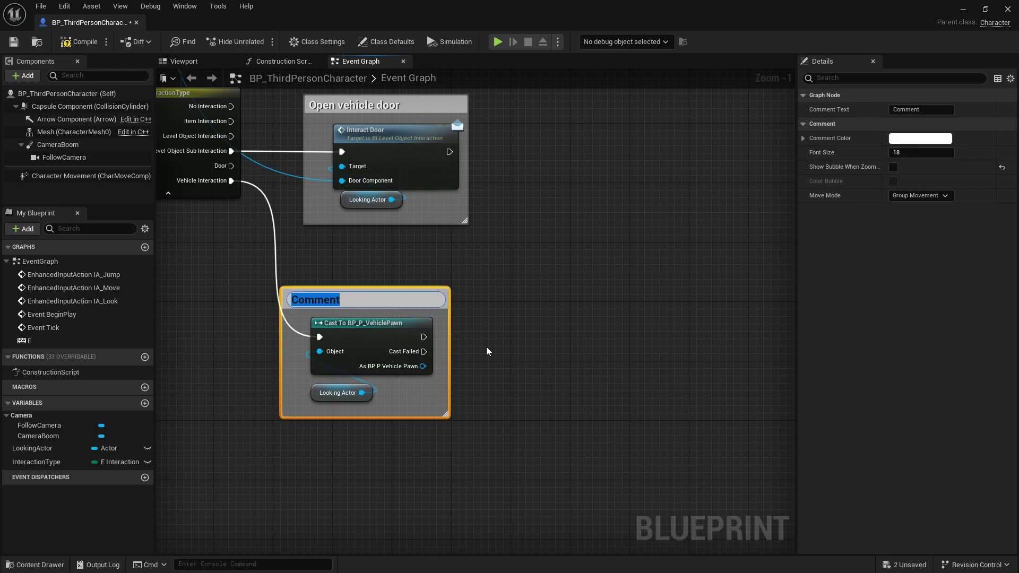
text(Po)
text(ssess v)
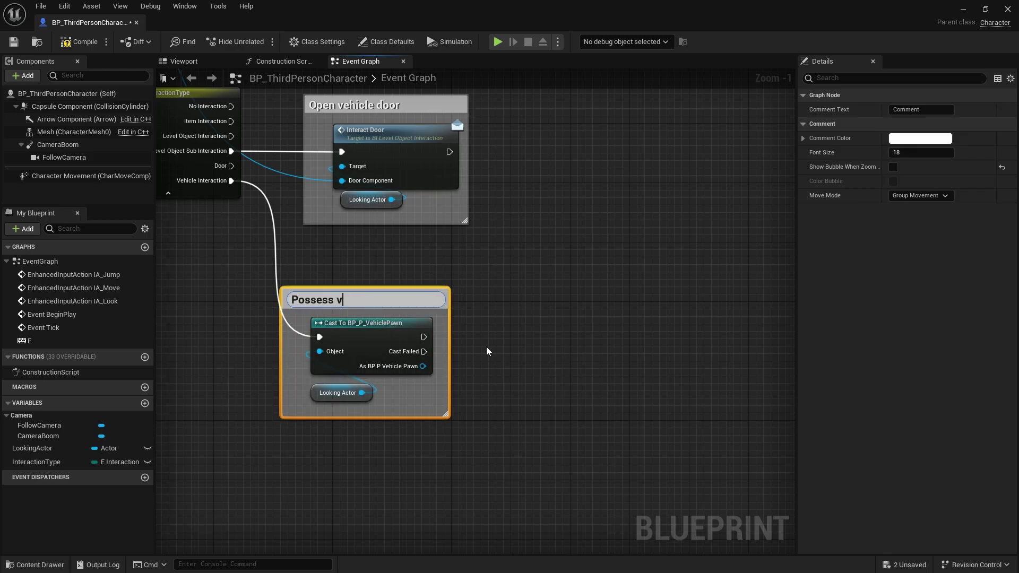
text(ehicle)
key(Return)
click(487, 347)
right_drag(487, 348, 466, 334)
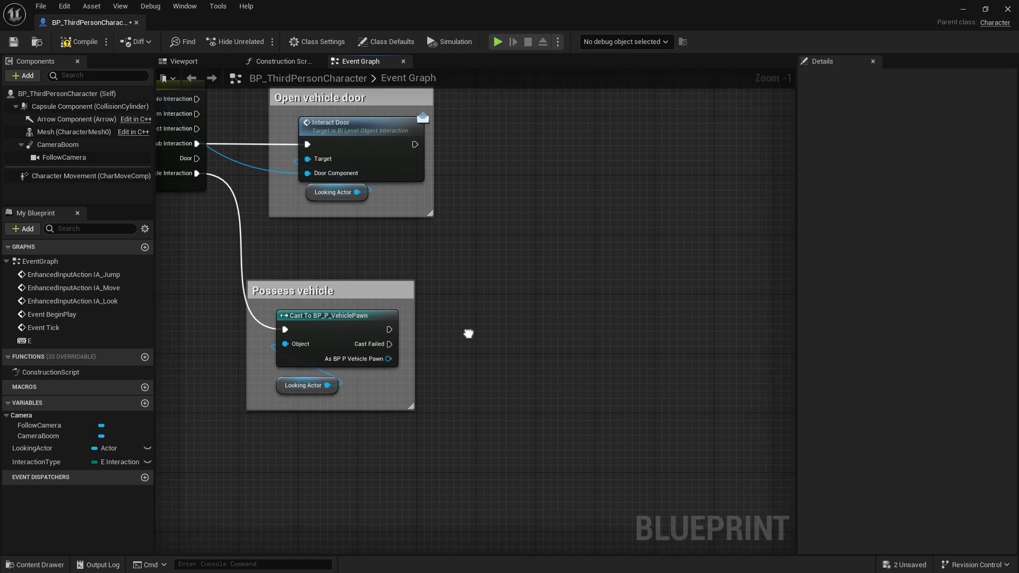
scroll(446, 364, up, 1)
Add Get Player Controller and an Is Valid check on the cast's vehicle pawn output
right_click(500, 393)
text(get pl)
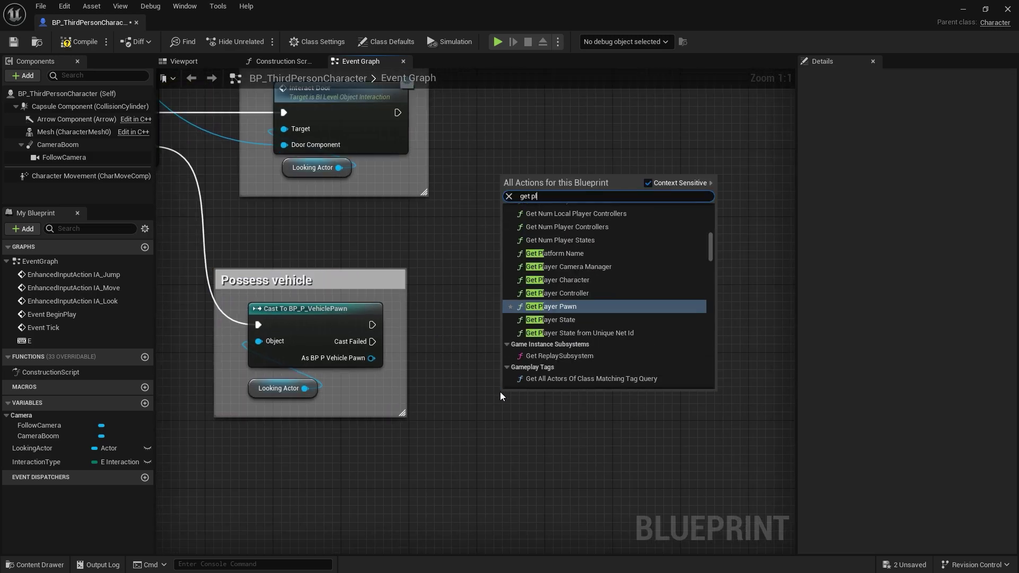
text(ayer con)
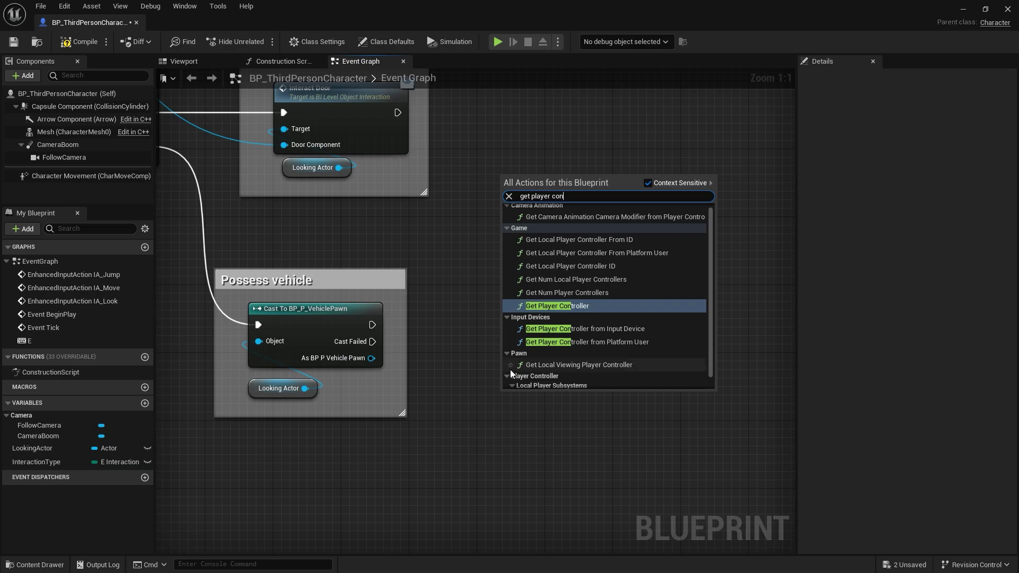
click(572, 306)
drag(557, 399, 396, 449)
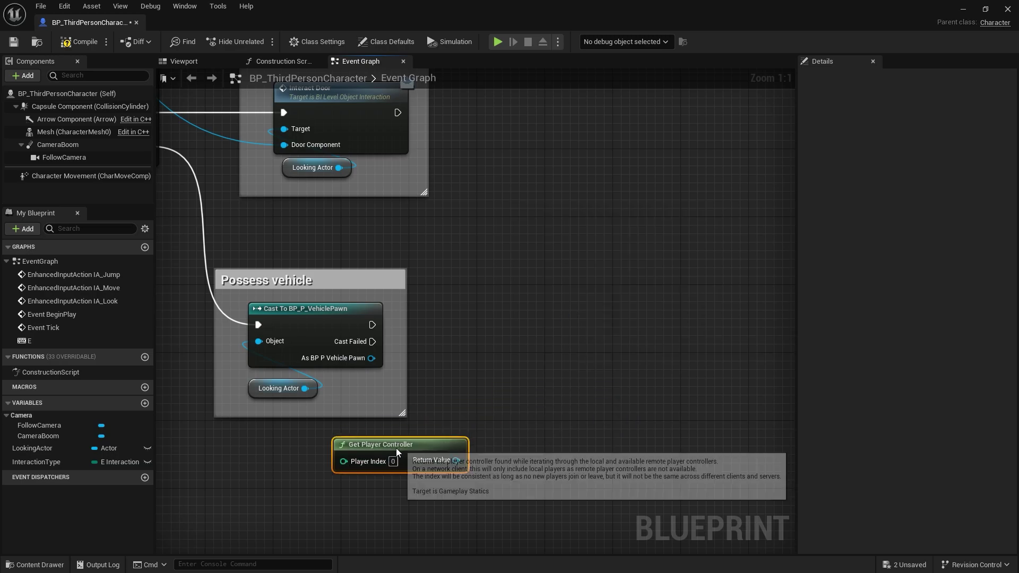
right_drag(485, 394, 440, 355)
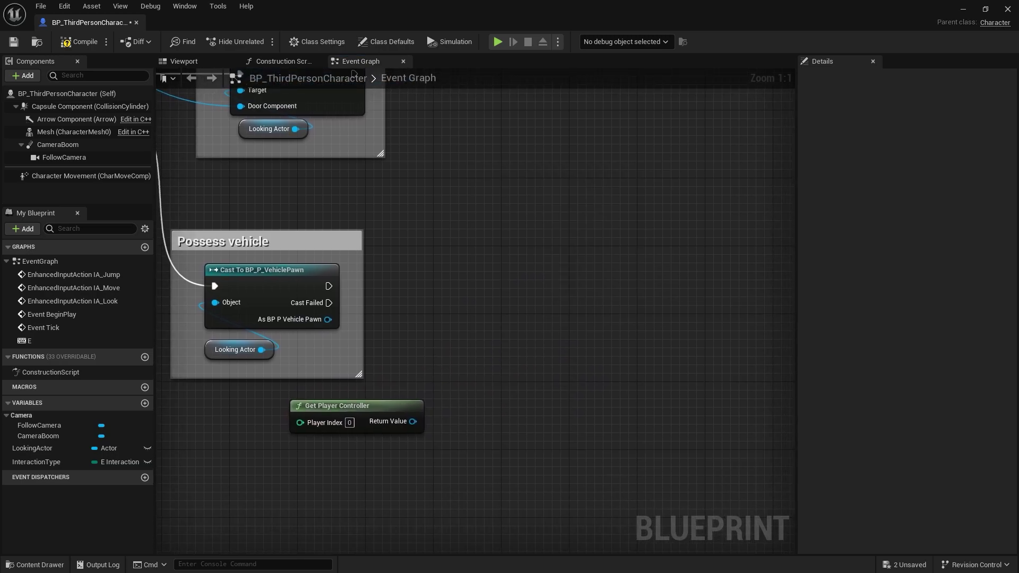
drag(328, 319, 400, 317)
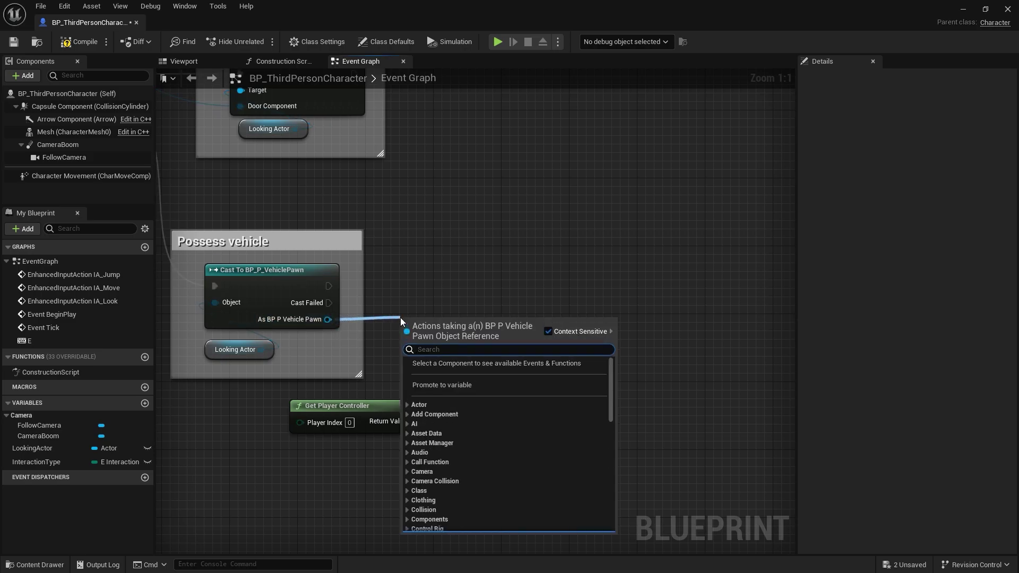
text(is val)
scroll(450, 425, down, 1)
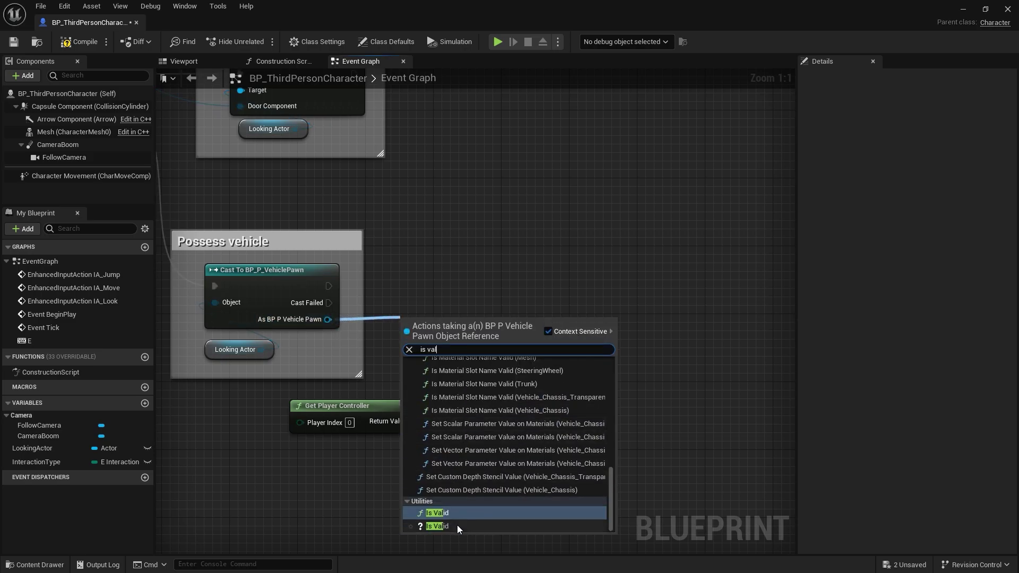
click(457, 524)
drag(480, 325, 455, 274)
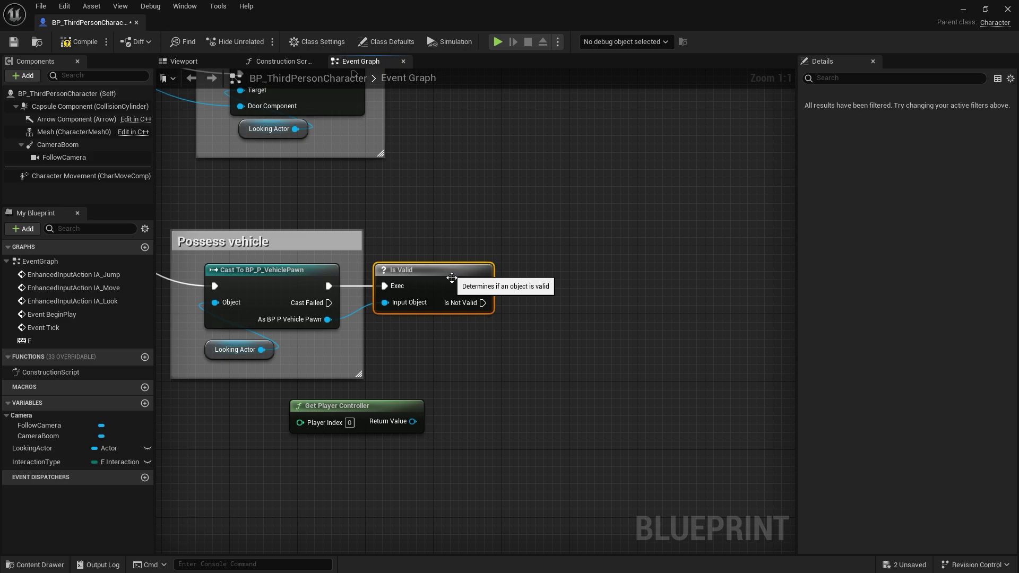
click(486, 363)
drag(376, 404, 593, 356)
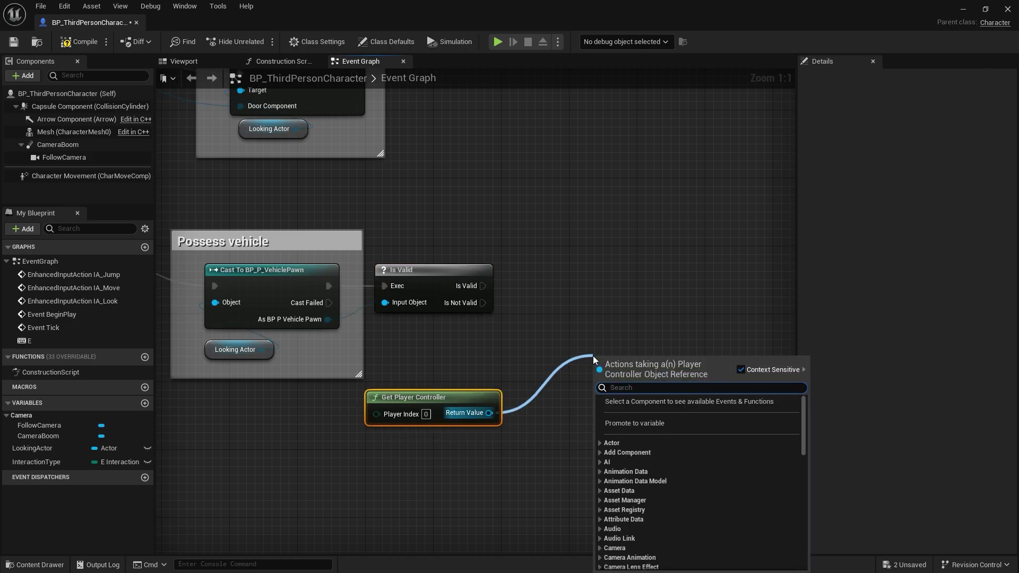
Have the player controller Possess the vehicle pawn when it is valid
text(possess)
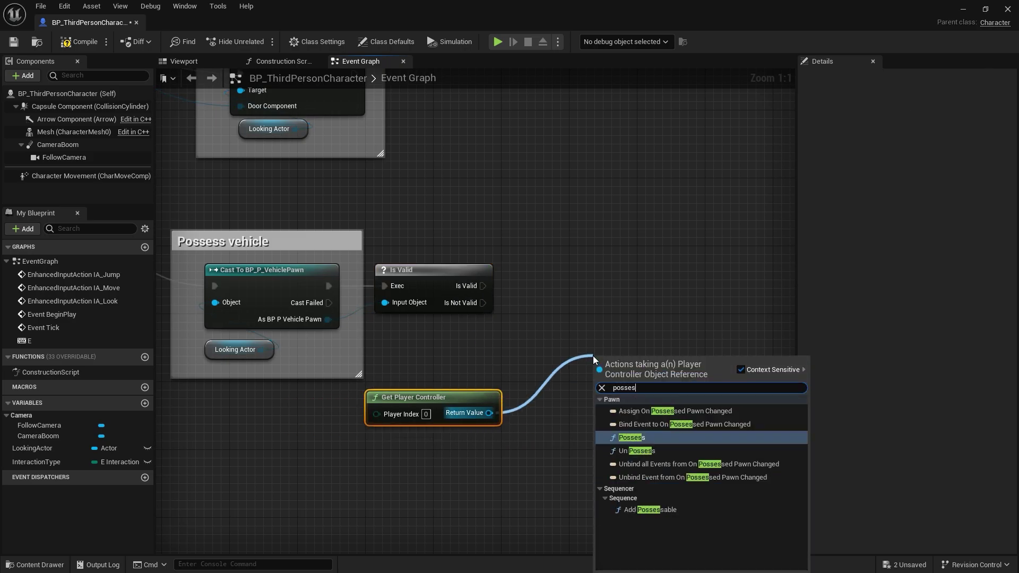
key(Return)
drag(328, 319, 597, 412)
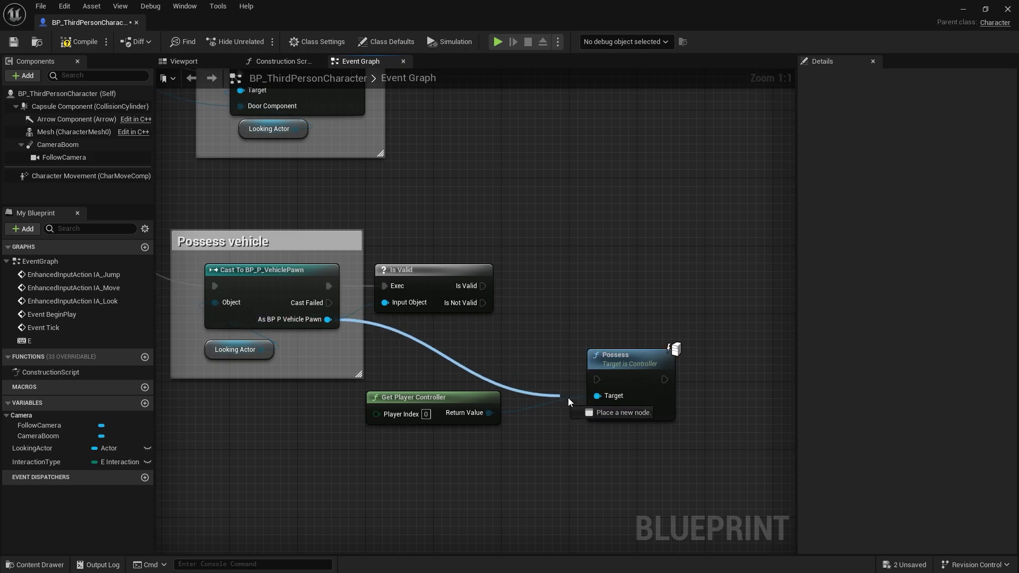
mouse_move(483, 286)
mouse_down()
mouse_move(605, 385)
mouse_move(578, 275)
mouse_up()
click(443, 397)
drag(442, 397, 580, 345)
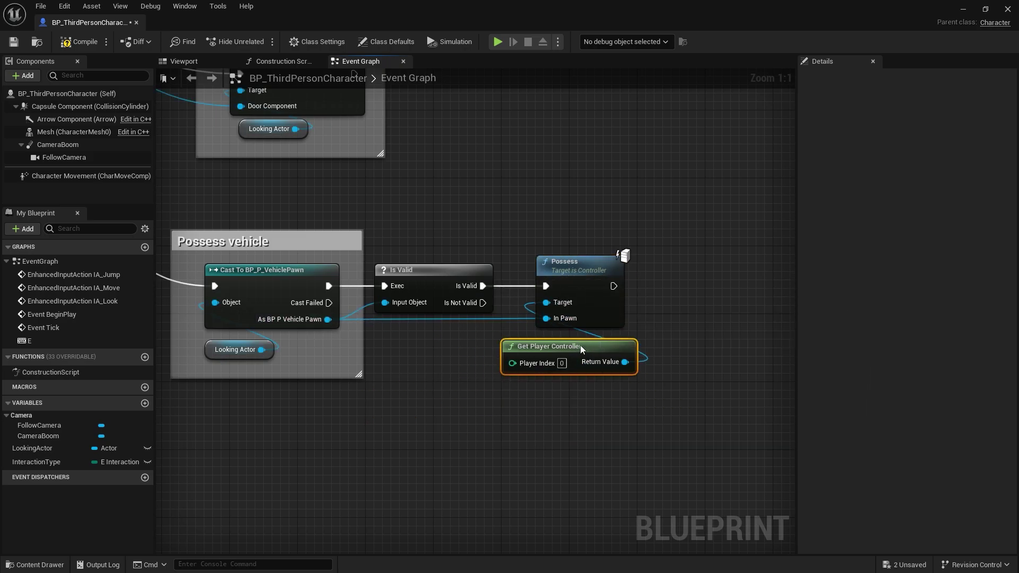
right_drag(677, 351, 577, 350)
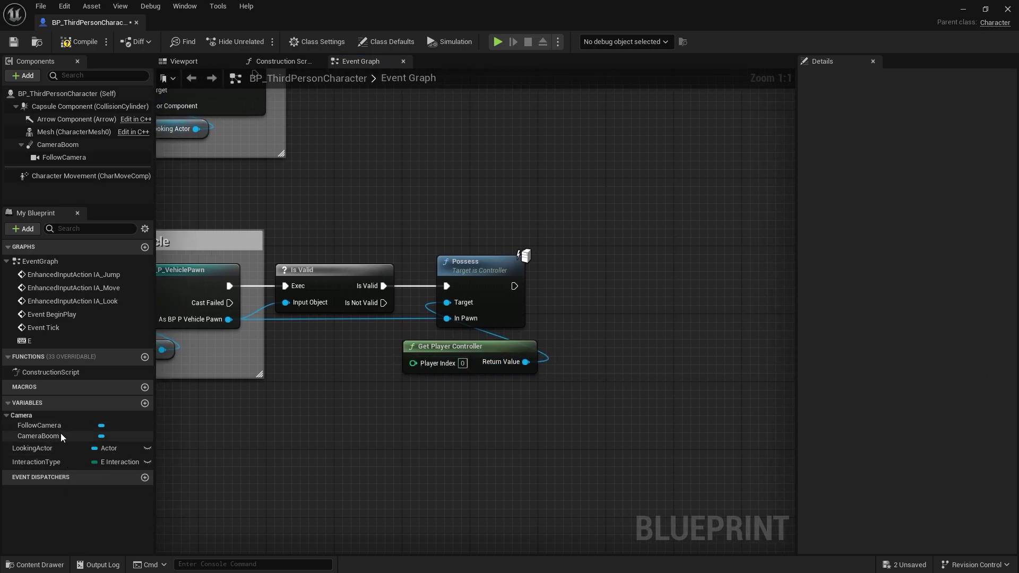
After Possess, clear LookingActor with a SET node, then Destroy Actor
alt+drag(65, 451, 629, 368)
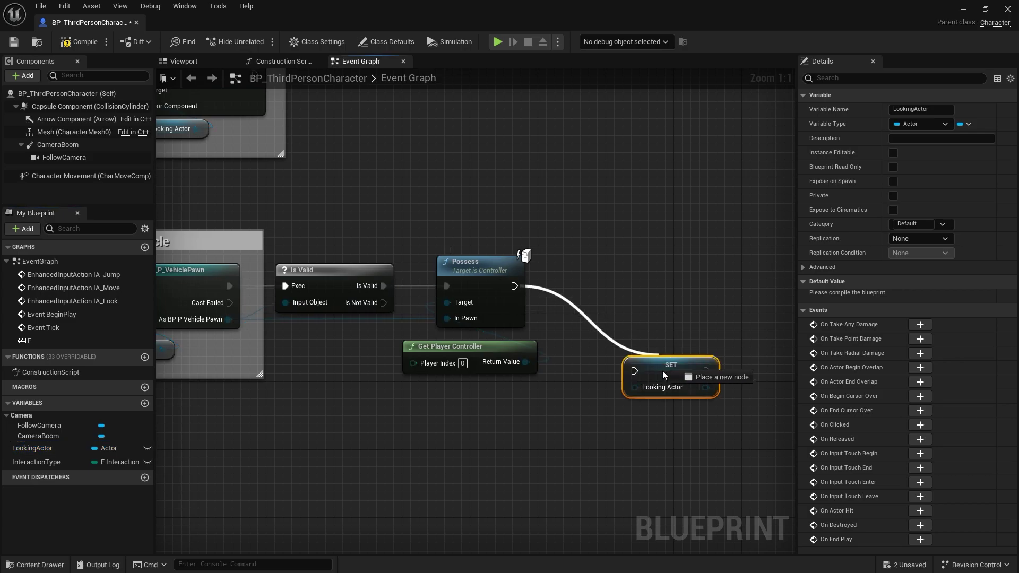
mouse_move(514, 287)
mouse_down()
mouse_move(636, 371)
mouse_move(570, 291)
mouse_up()
click(531, 351)
right_drag(530, 351, 389, 356)
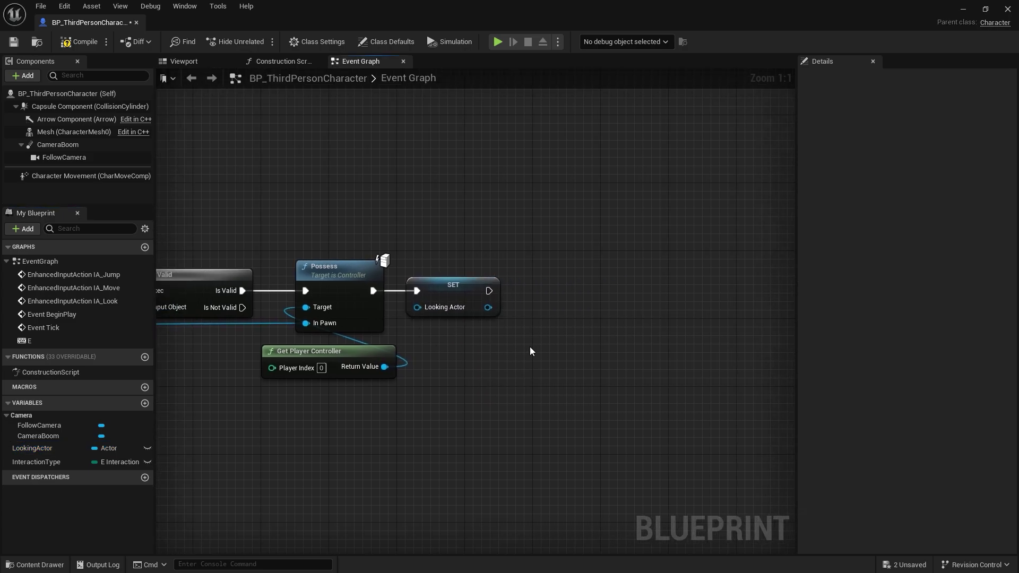
right_click(594, 327)
text(des)
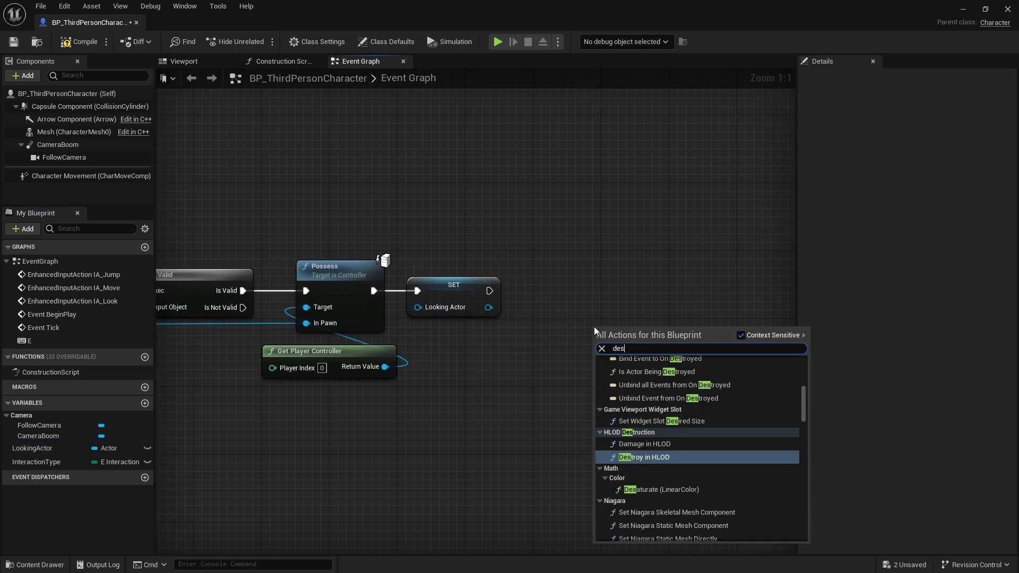
text(troy)
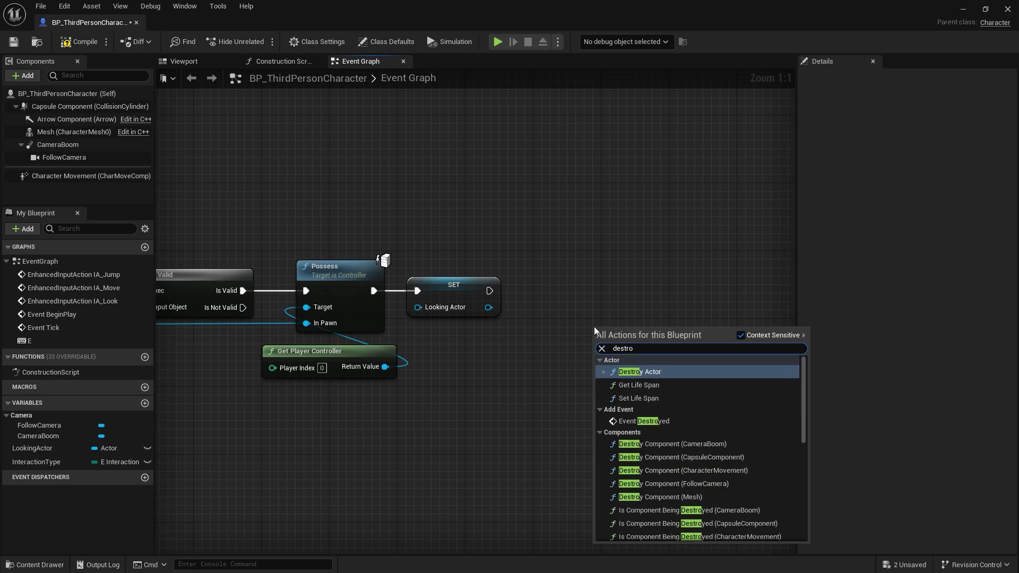
click(665, 371)
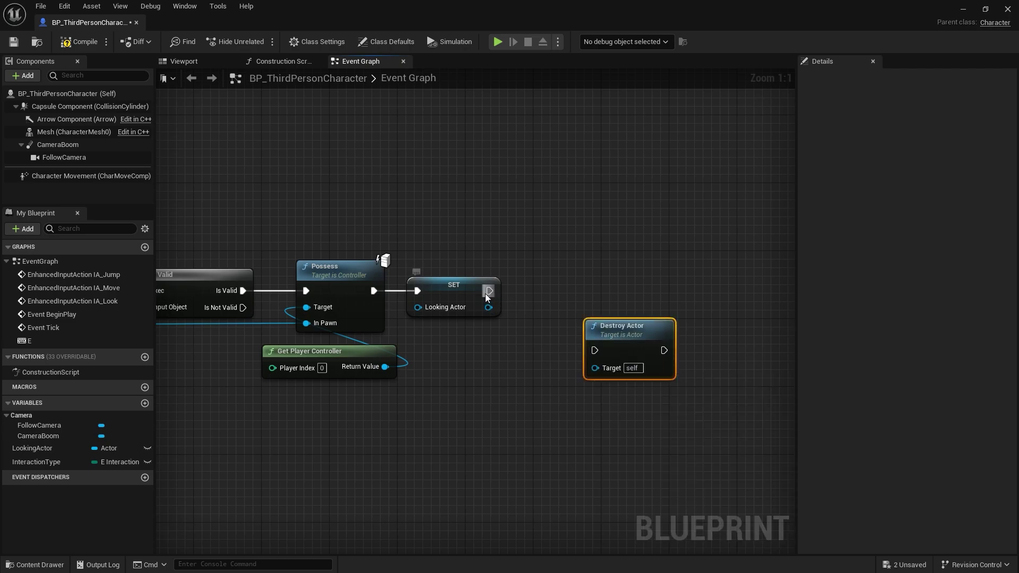
mouse_move(488, 291)
mouse_down()
mouse_move(595, 350)
mouse_move(578, 282)
mouse_up()
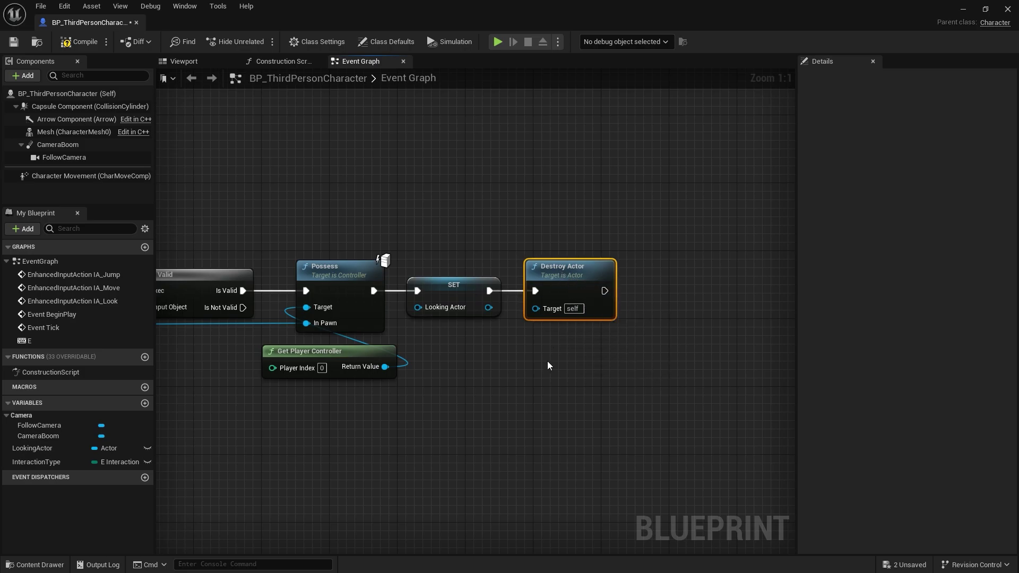
scroll(549, 366, down, 3)
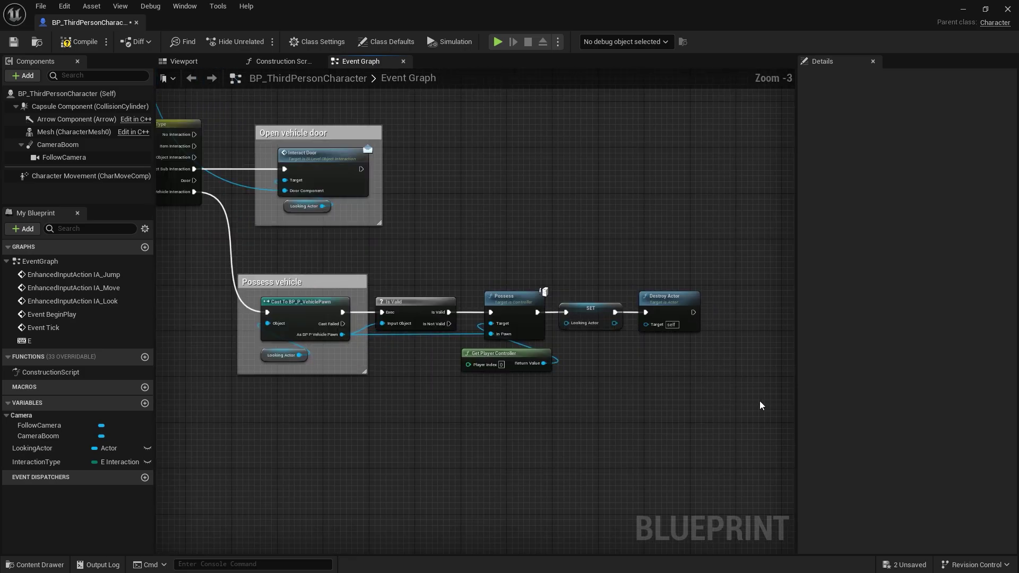
Wrap the Is Valid through Destroy Actor nodes in a comment titled 'If vehicle valid, possess current player and destroy it'
drag(762, 406, 445, 256)
right_click(445, 256)
key(Escape)
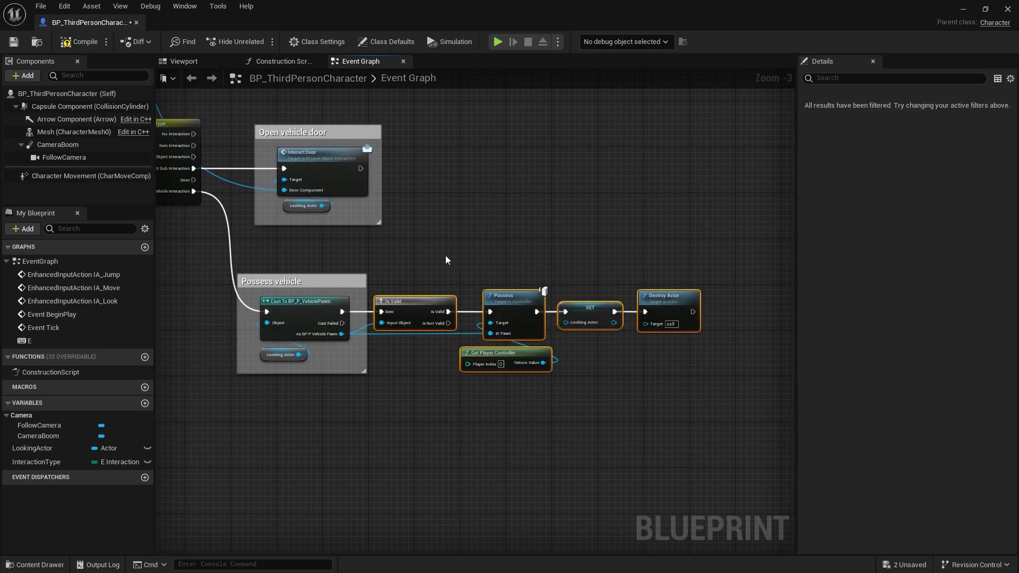
text(cIf vehicle )
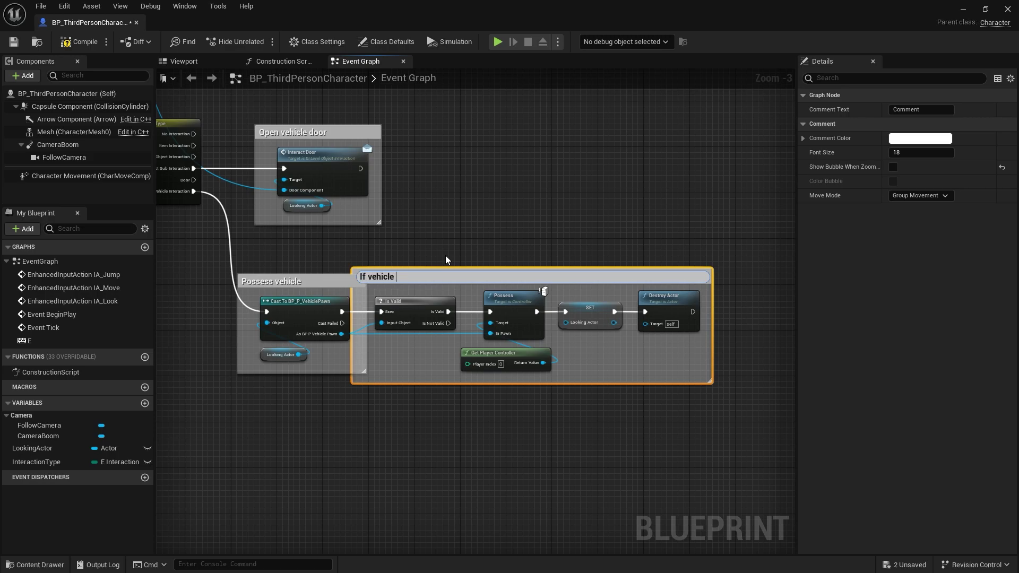
text(valid, possess curren)
text(t p)
text(layer an)
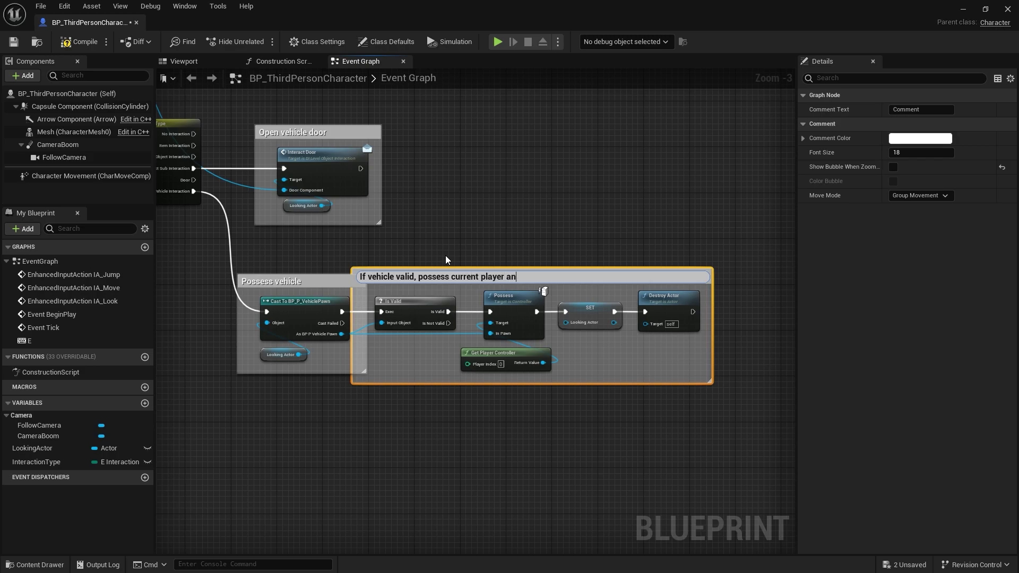
text(d destroy)
text( it)
click(460, 262)
drag(458, 276, 487, 277)
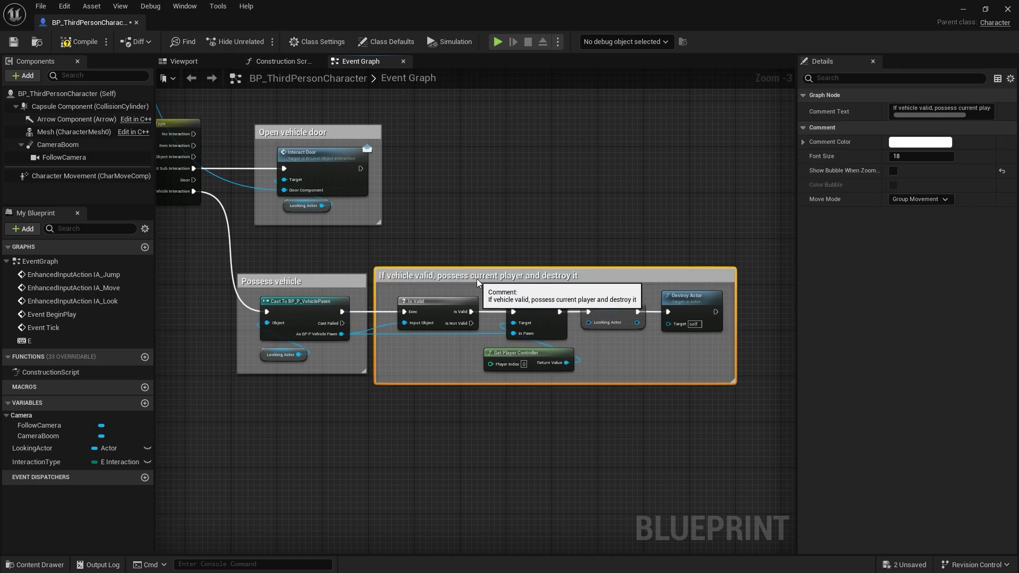
Group both Print String nodes in a comment titled 'Debug'
mouse_move(492, 231)
right_down()
mouse_move(570, 273)
mouse_move(501, 367)
right_up()
scroll(569, 276, down, 2)
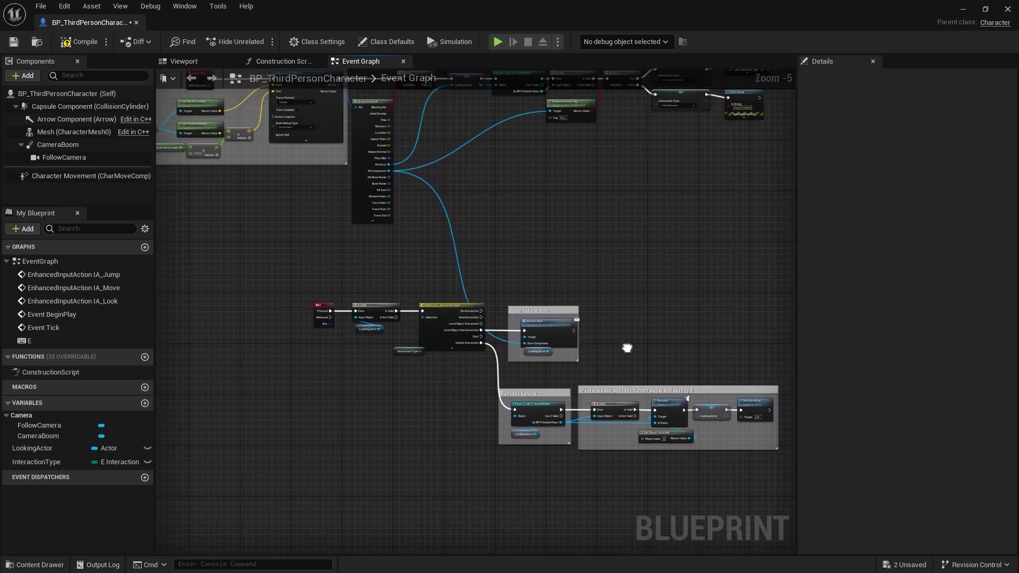
scroll(727, 235, up, 3)
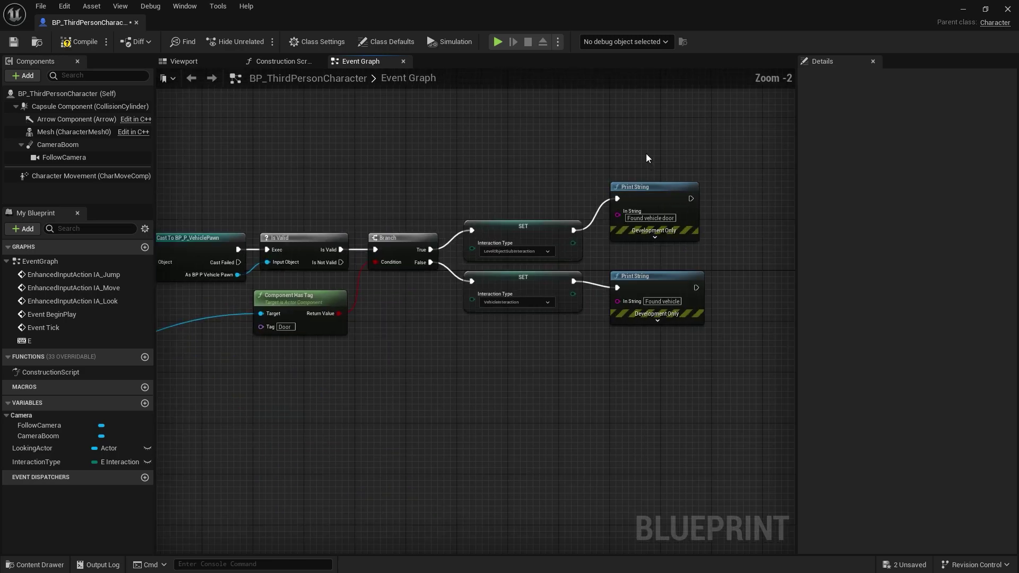
drag(645, 154, 751, 371)
right_click(751, 370)
text(comme)
key(Return)
text(D)
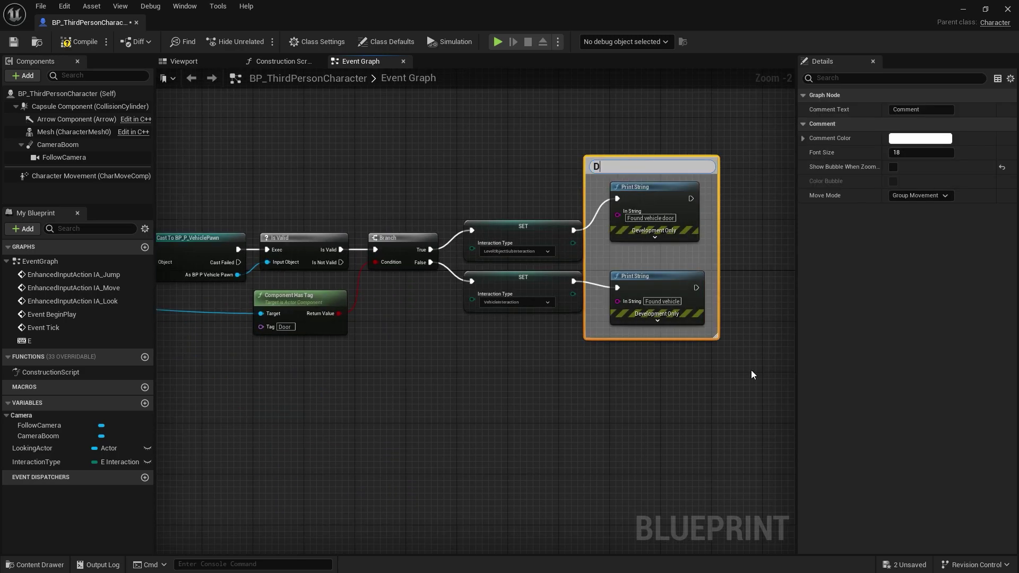
text(ebug)
key(Return)
click(706, 375)
Keep the Line Trace node's debug drawing set to For One Frame
scroll(452, 391, down, 3)
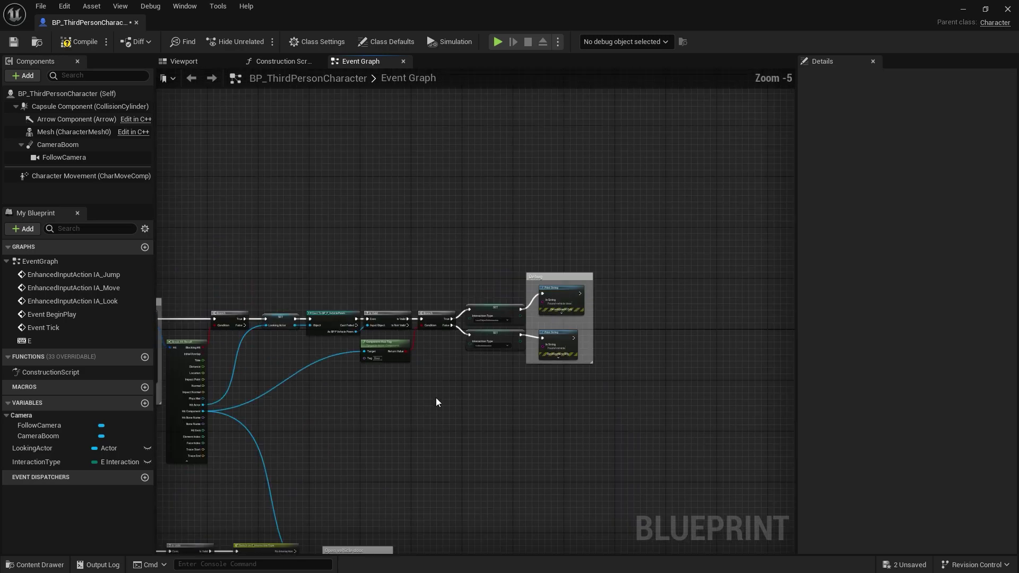
scroll(394, 410, up, 3)
right_drag(394, 410, 602, 393)
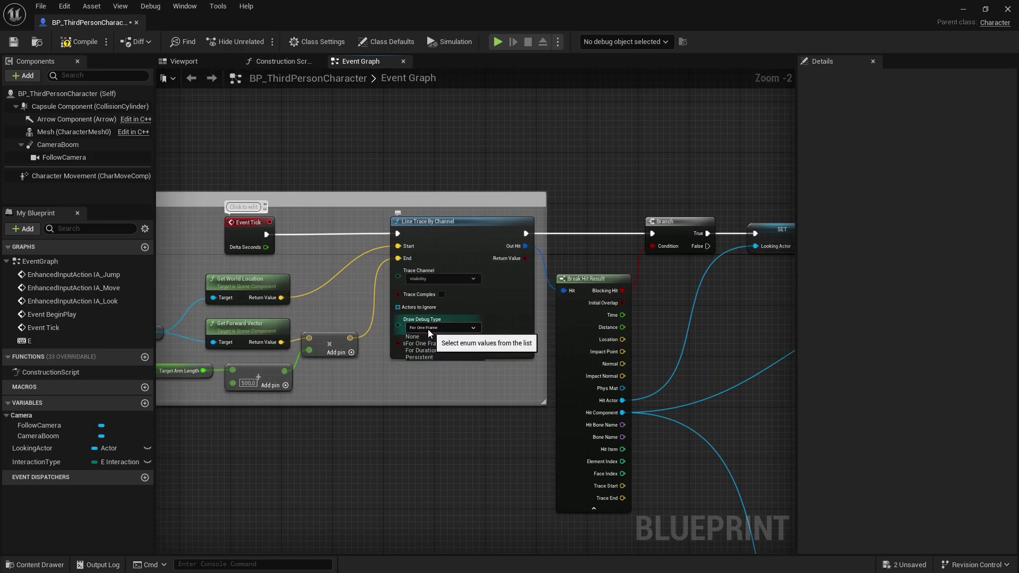
click(427, 329)
click(425, 345)
scroll(378, 359, down, 2)
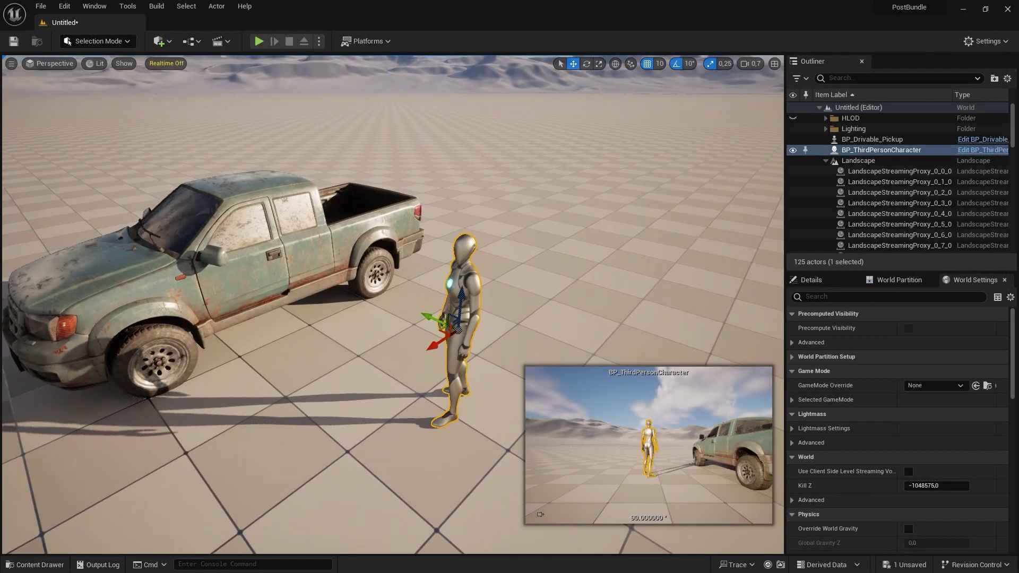
Browse the Content Drawer to PostABundle > Vehicles > Blueprint > Parent and open BP_P_VehiclePawn
key(ctrl+space)
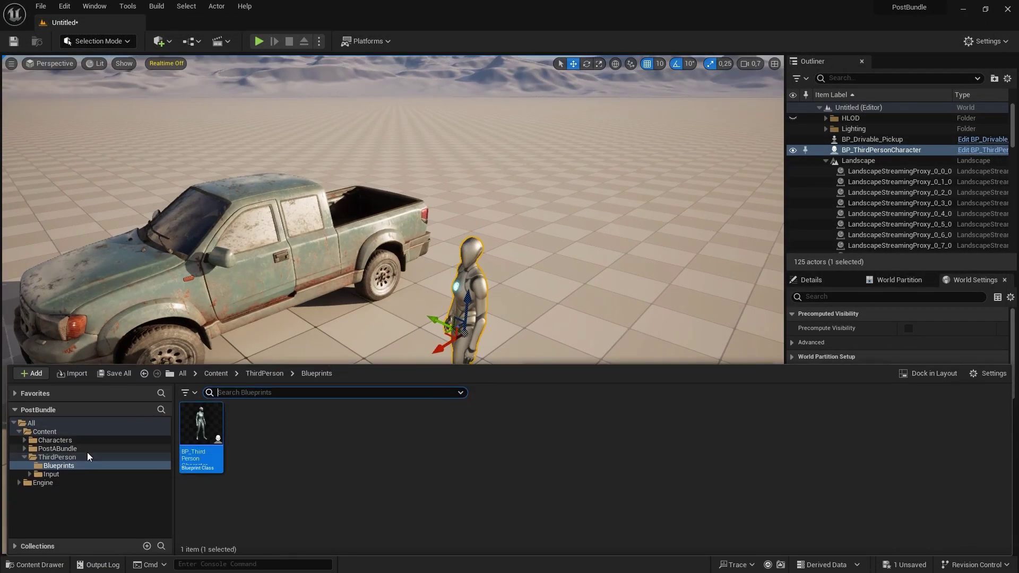
double_click(85, 450)
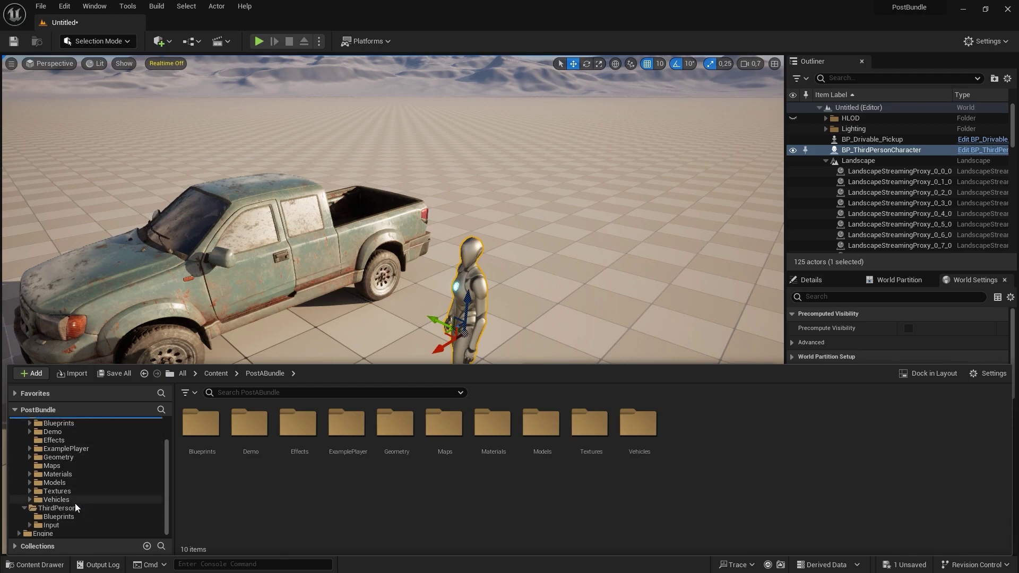
double_click(75, 501)
scroll(87, 502, down, 2)
click(75, 474)
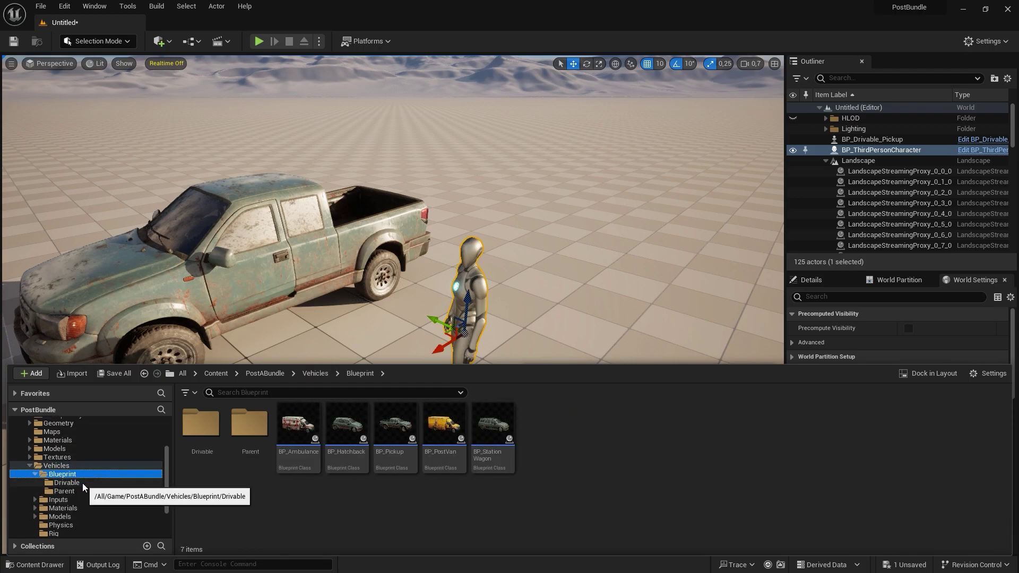
click(79, 491)
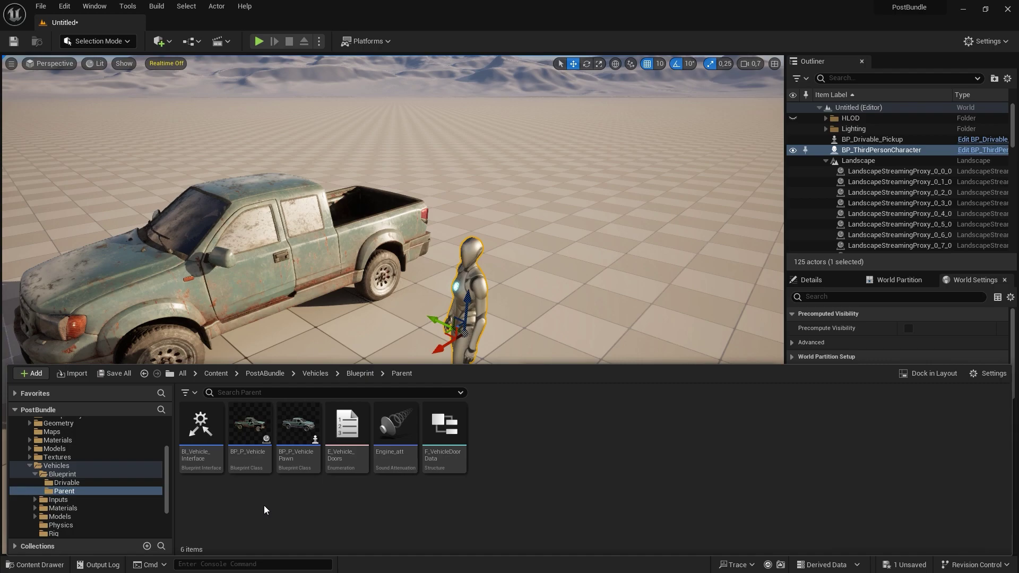
click(294, 458)
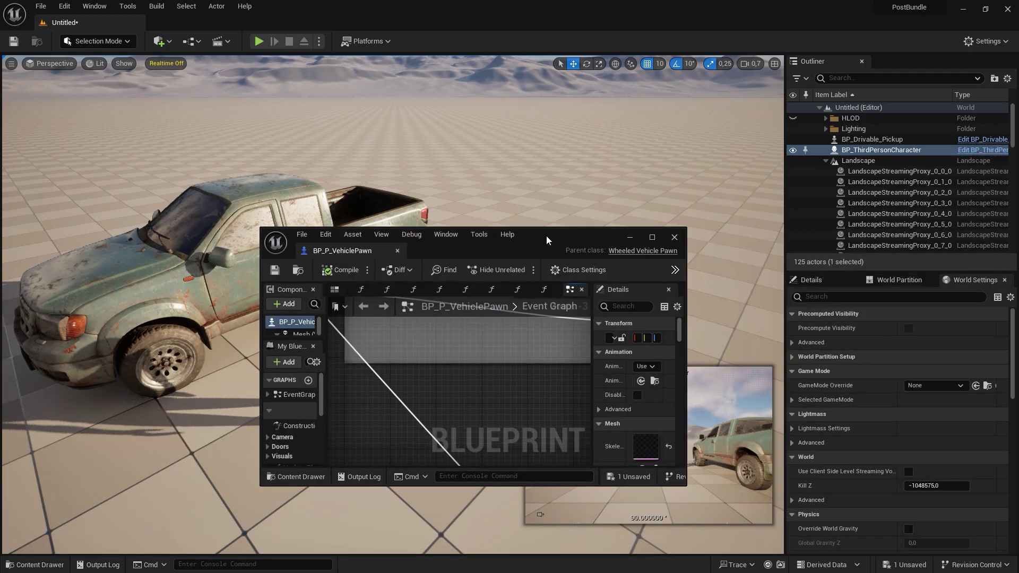
Set the Spawn Player When Exit SpawnActor class to BP_ThirdPersonCharacter
scroll(434, 245, down, 5)
scroll(473, 290, down, 4)
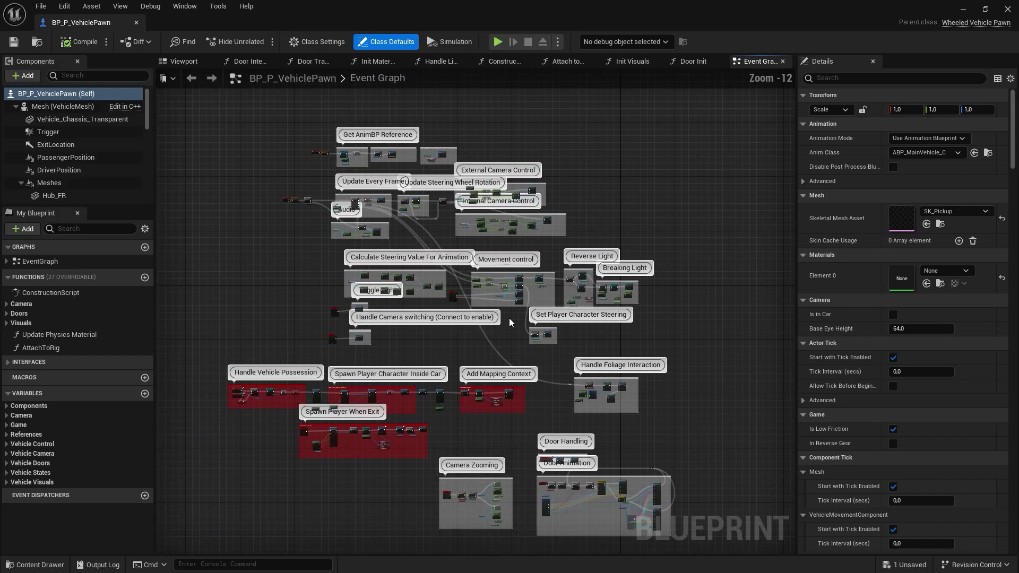
right_drag(438, 351, 446, 264)
click(386, 317)
scroll(624, 235, up, 3)
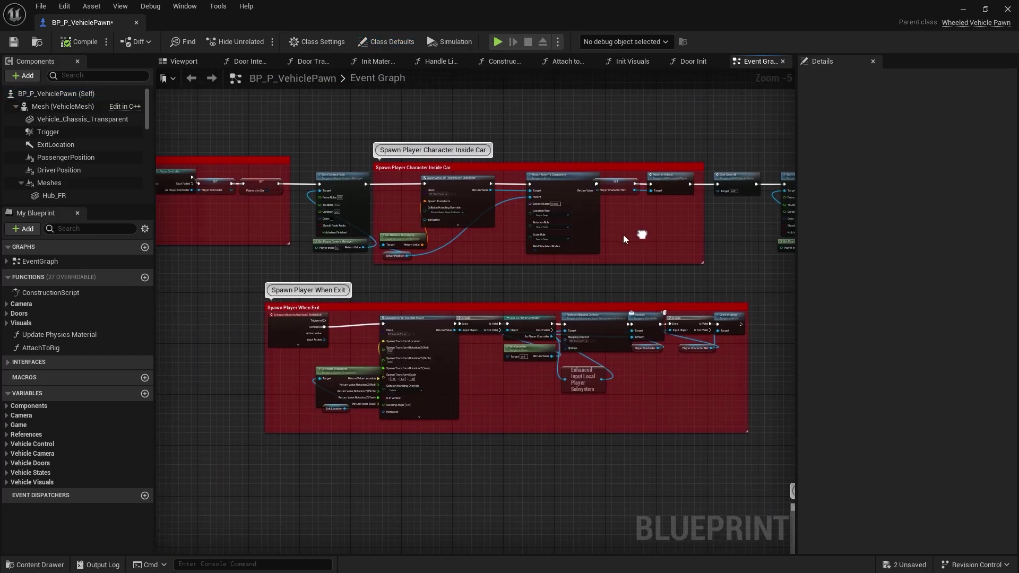
scroll(623, 235, up, 3)
scroll(623, 235, up, 2)
right_drag(336, 175, 480, 176)
scroll(479, 176, down, 2)
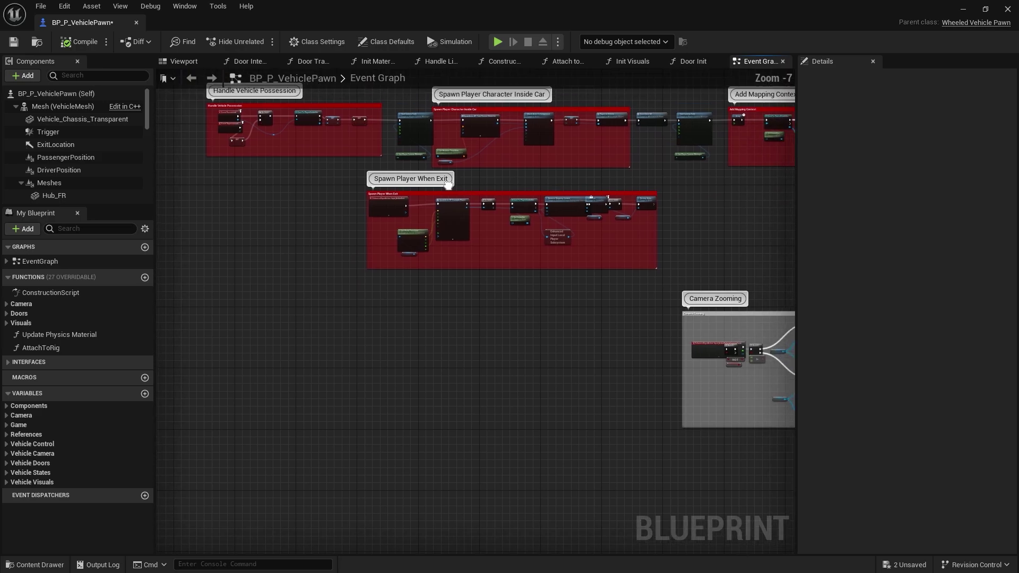
scroll(426, 302, up, 2)
scroll(512, 269, up, 2)
click(510, 257)
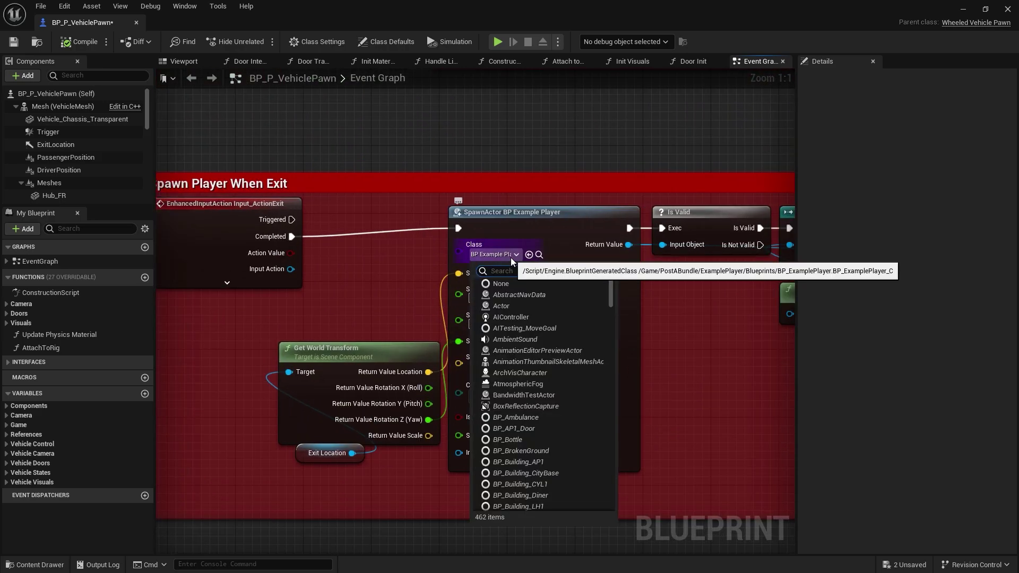
text(third per)
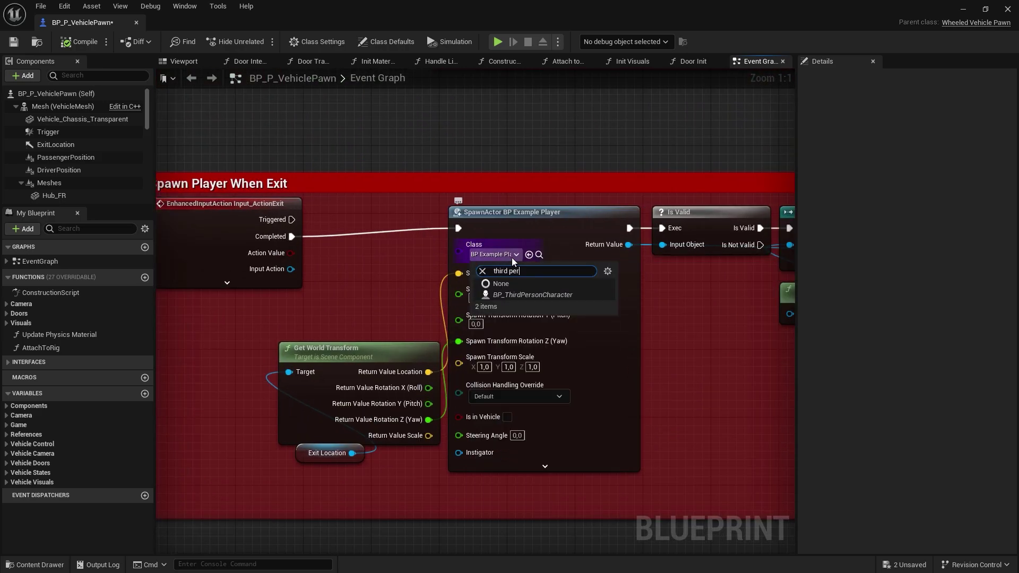
click(539, 297)
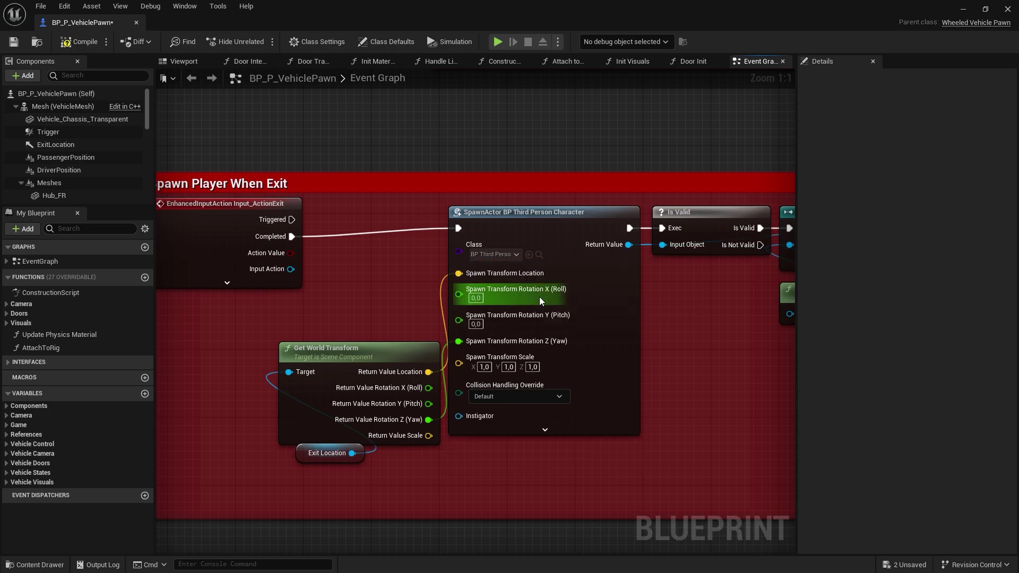
Delete the Spawn Player Character Inside Car nodes, reconnect the camera fade, then compile and close
scroll(416, 293, down, 4)
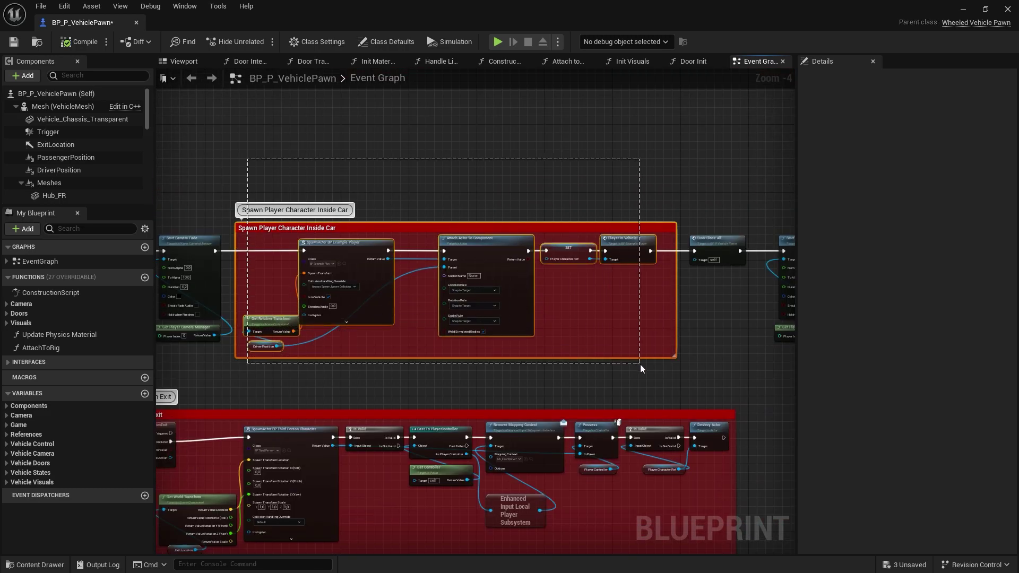
drag(640, 364, 642, 364)
key(Delete)
drag(215, 251, 694, 252)
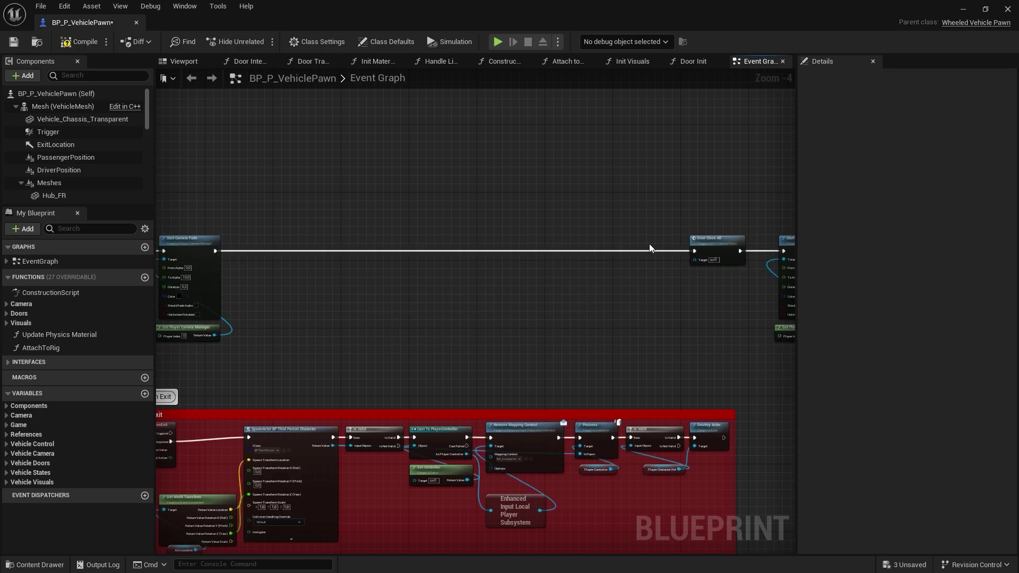
click(75, 46)
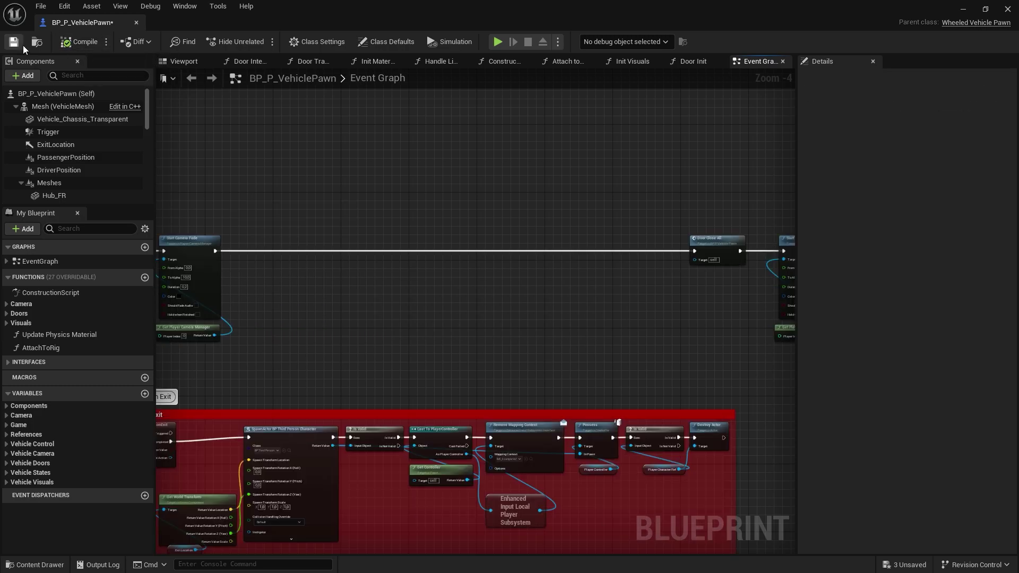
click(136, 23)
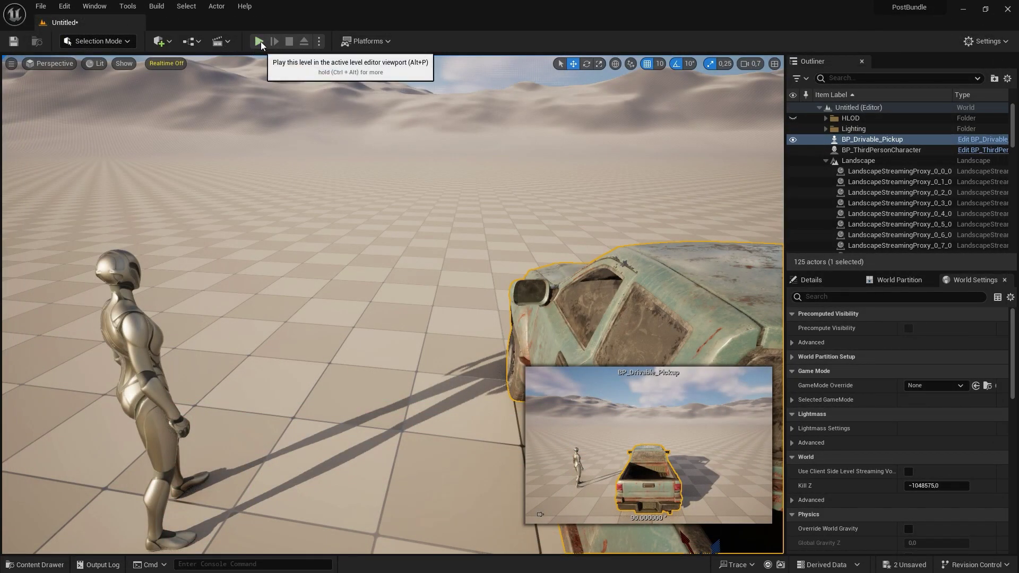
In Play mode, open the pickup's door, possess and drive the truck, then exit on foot
click(259, 41)
key(w)
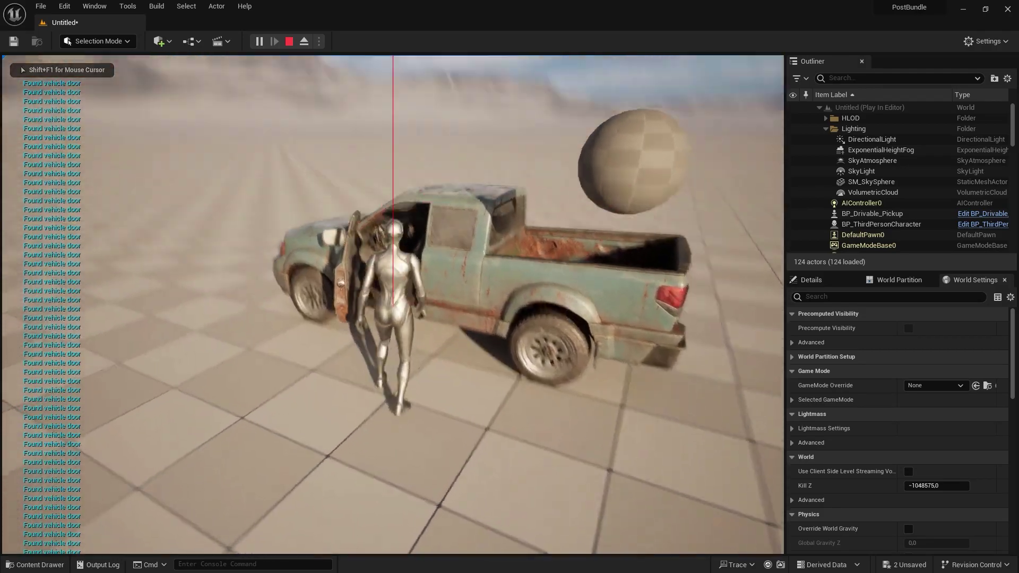
key(e)
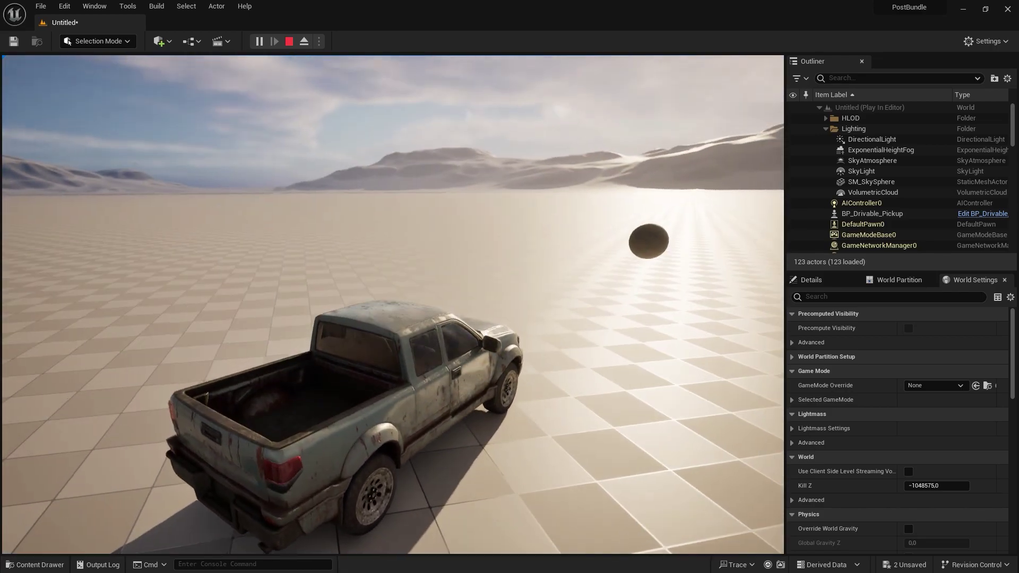
key(e)
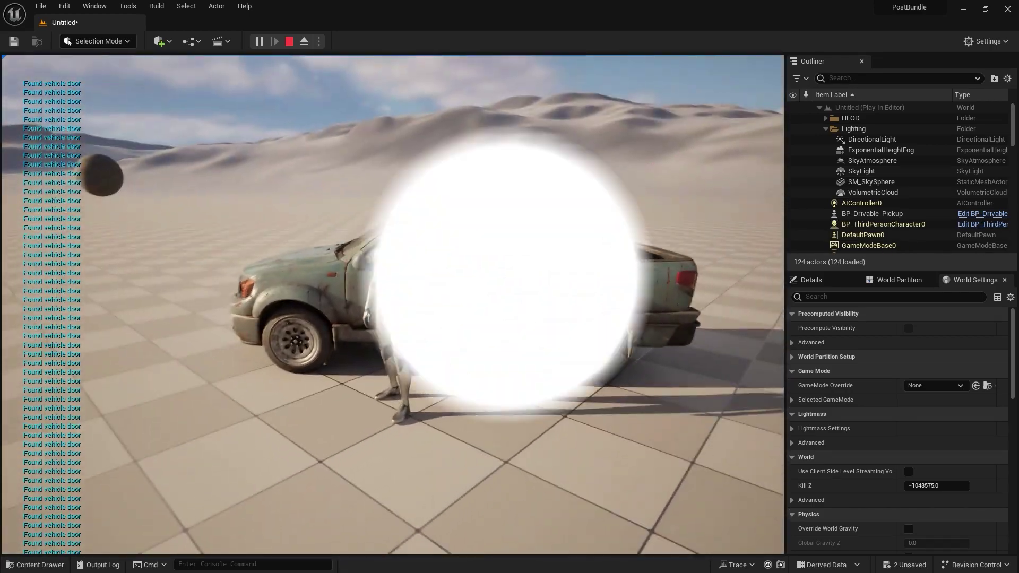